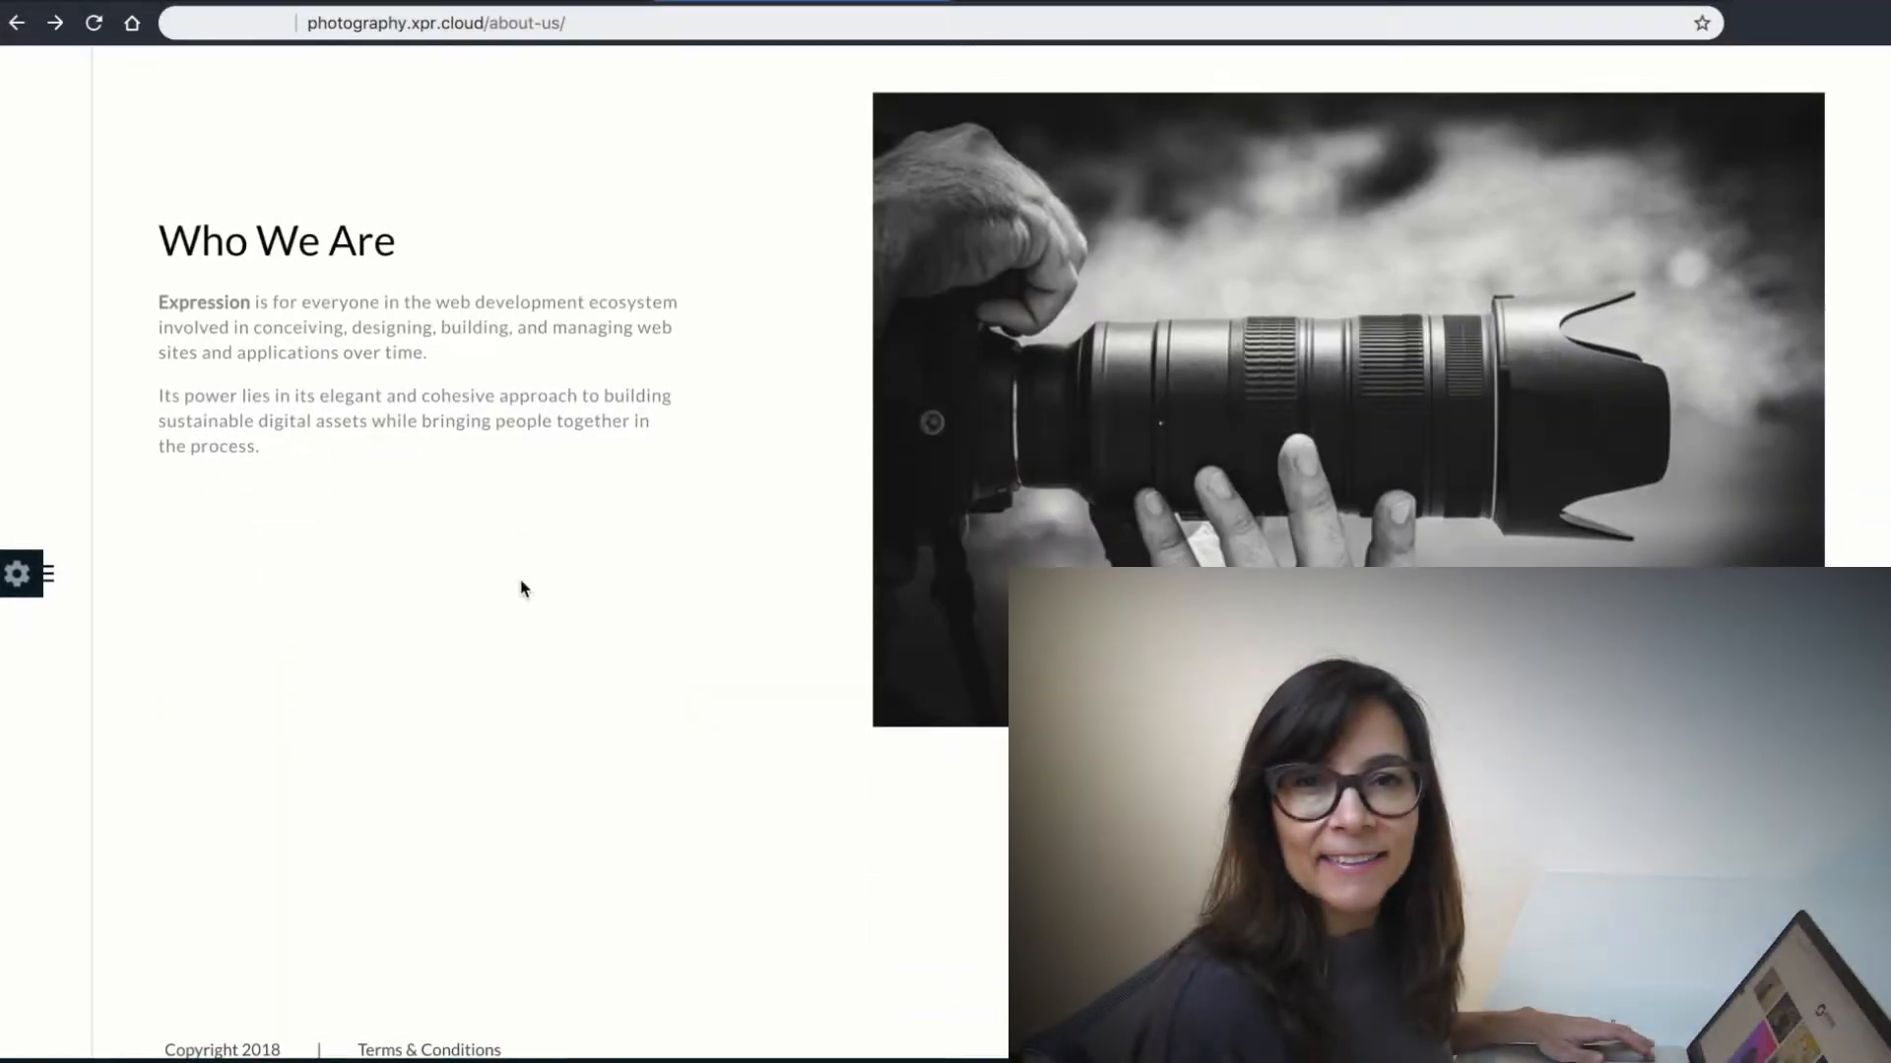
{"action": "scroll", "coordinate": [524, 296], "scroll_direction": "up", "scroll_amount": 3}
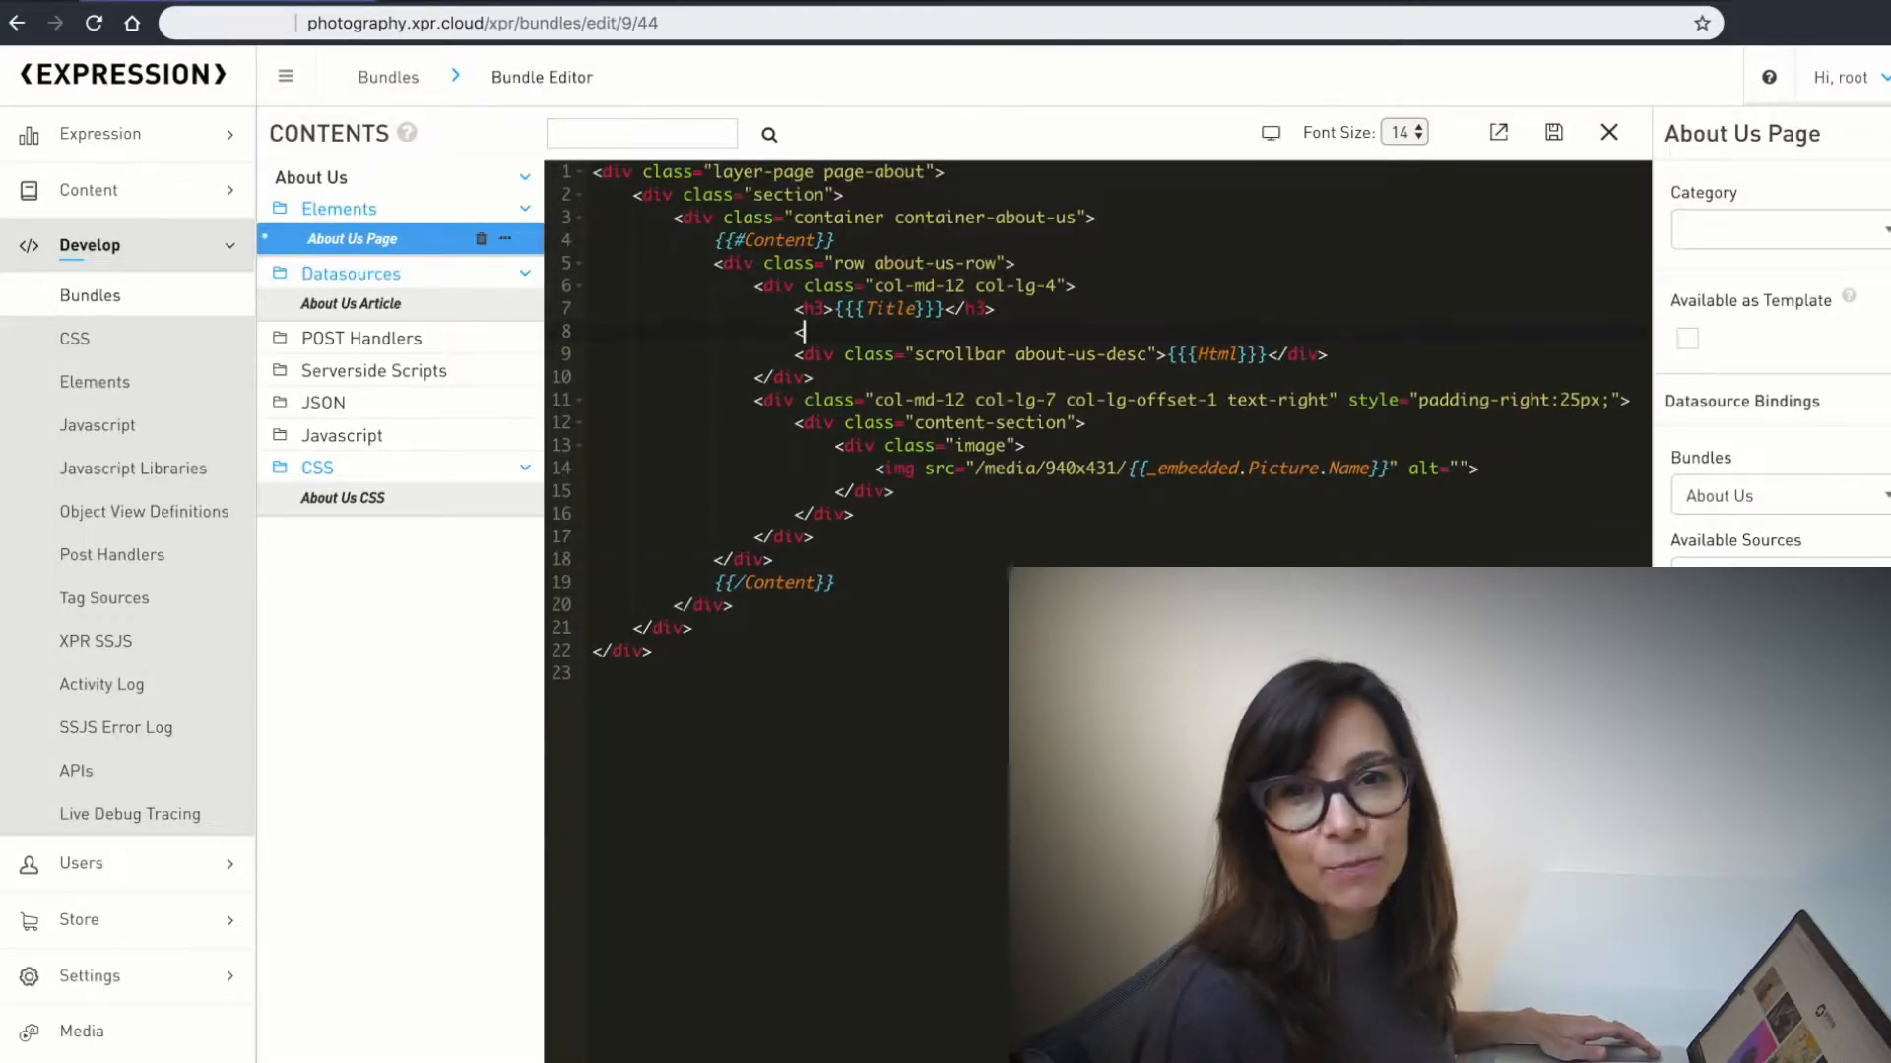
{"action": "type", "text": "<h4>"}
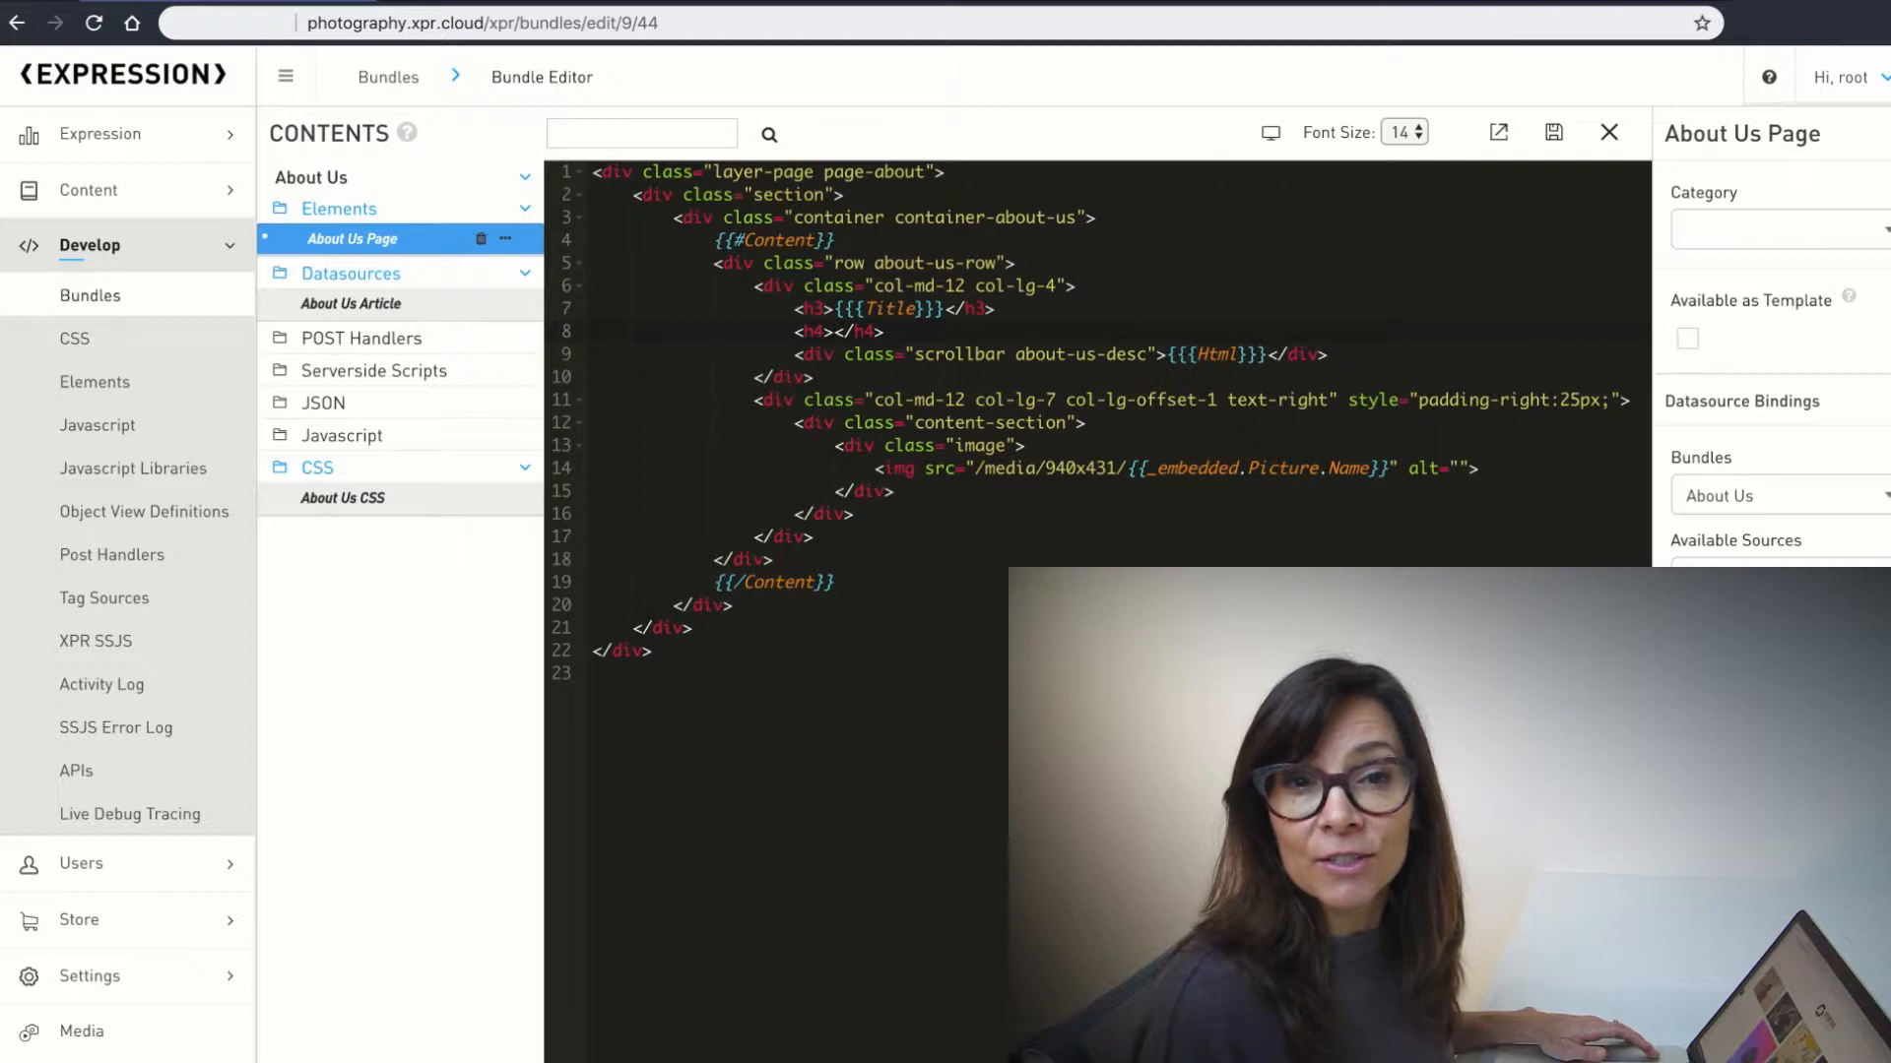
{"action": "type", "text": "{{Desc"}
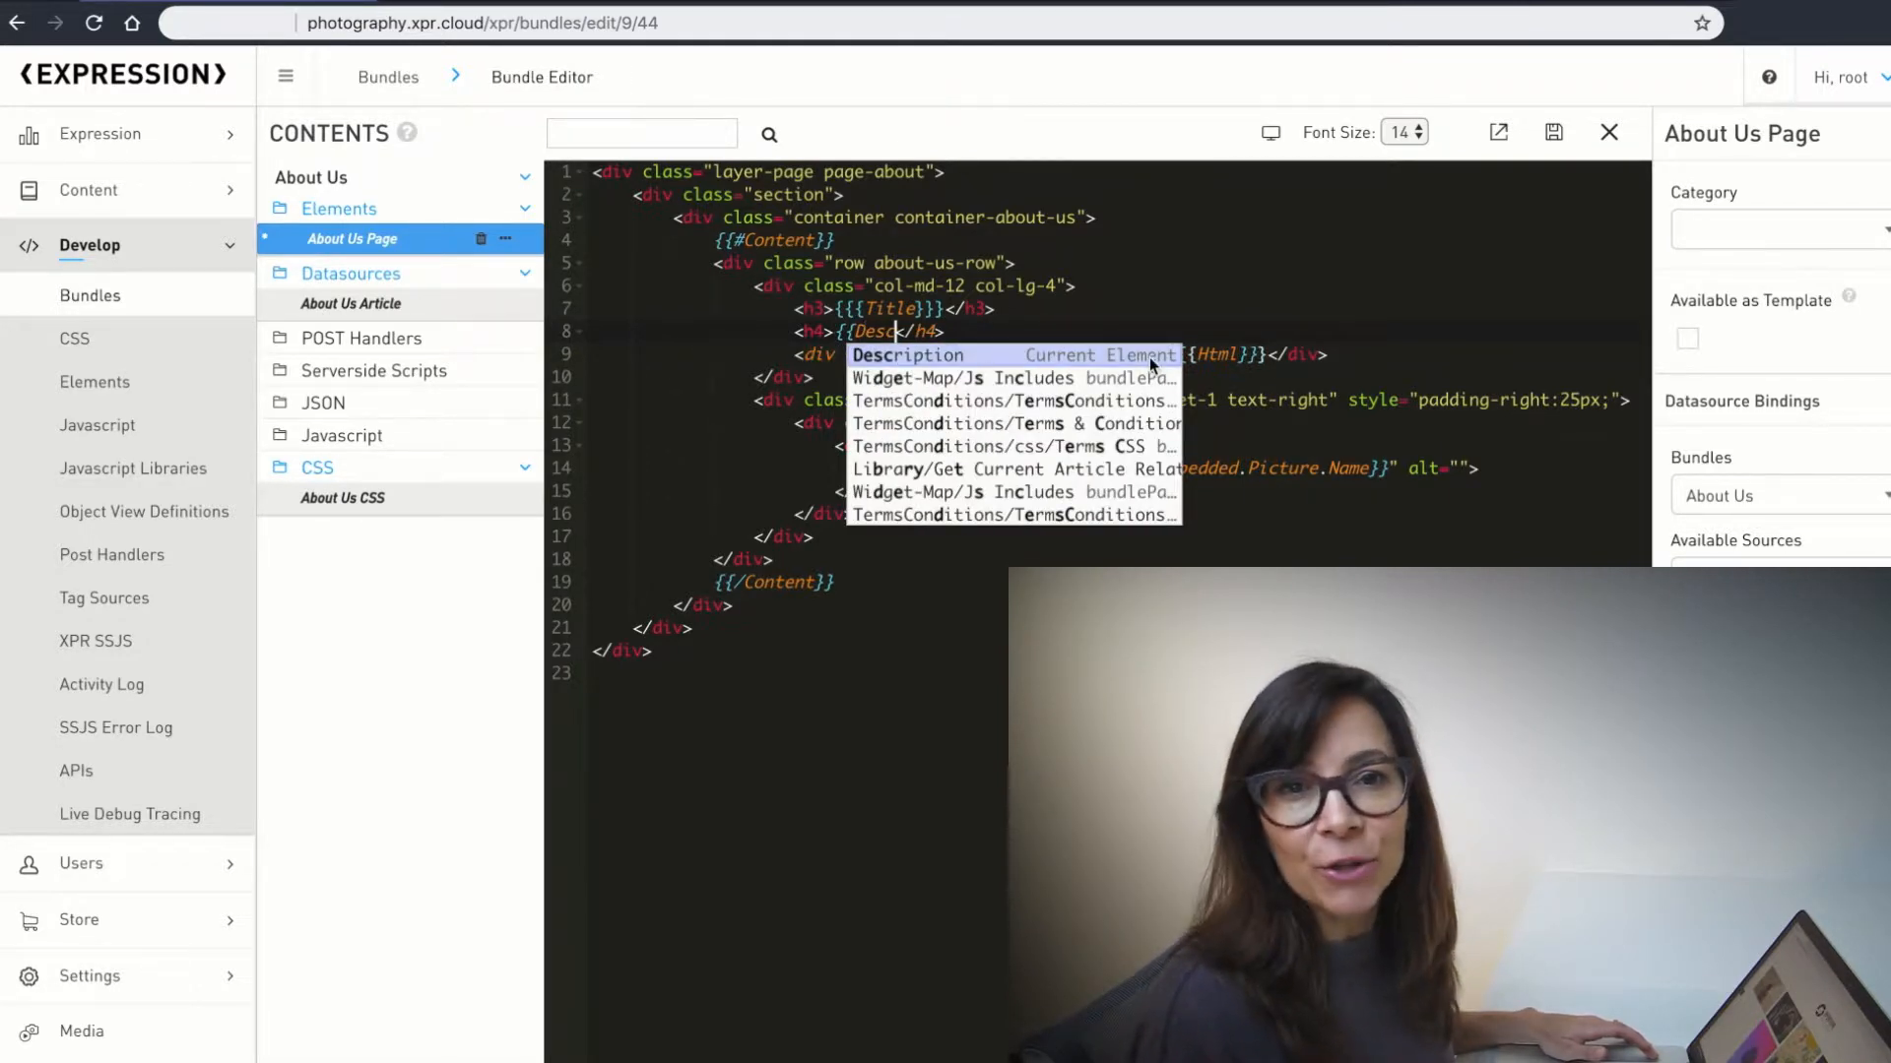
Step: Accept the Description placeholder so the <h4> heading shows the article's Description
{"action": "key", "text": "Return"}
{"action": "type", "text": "}}"}
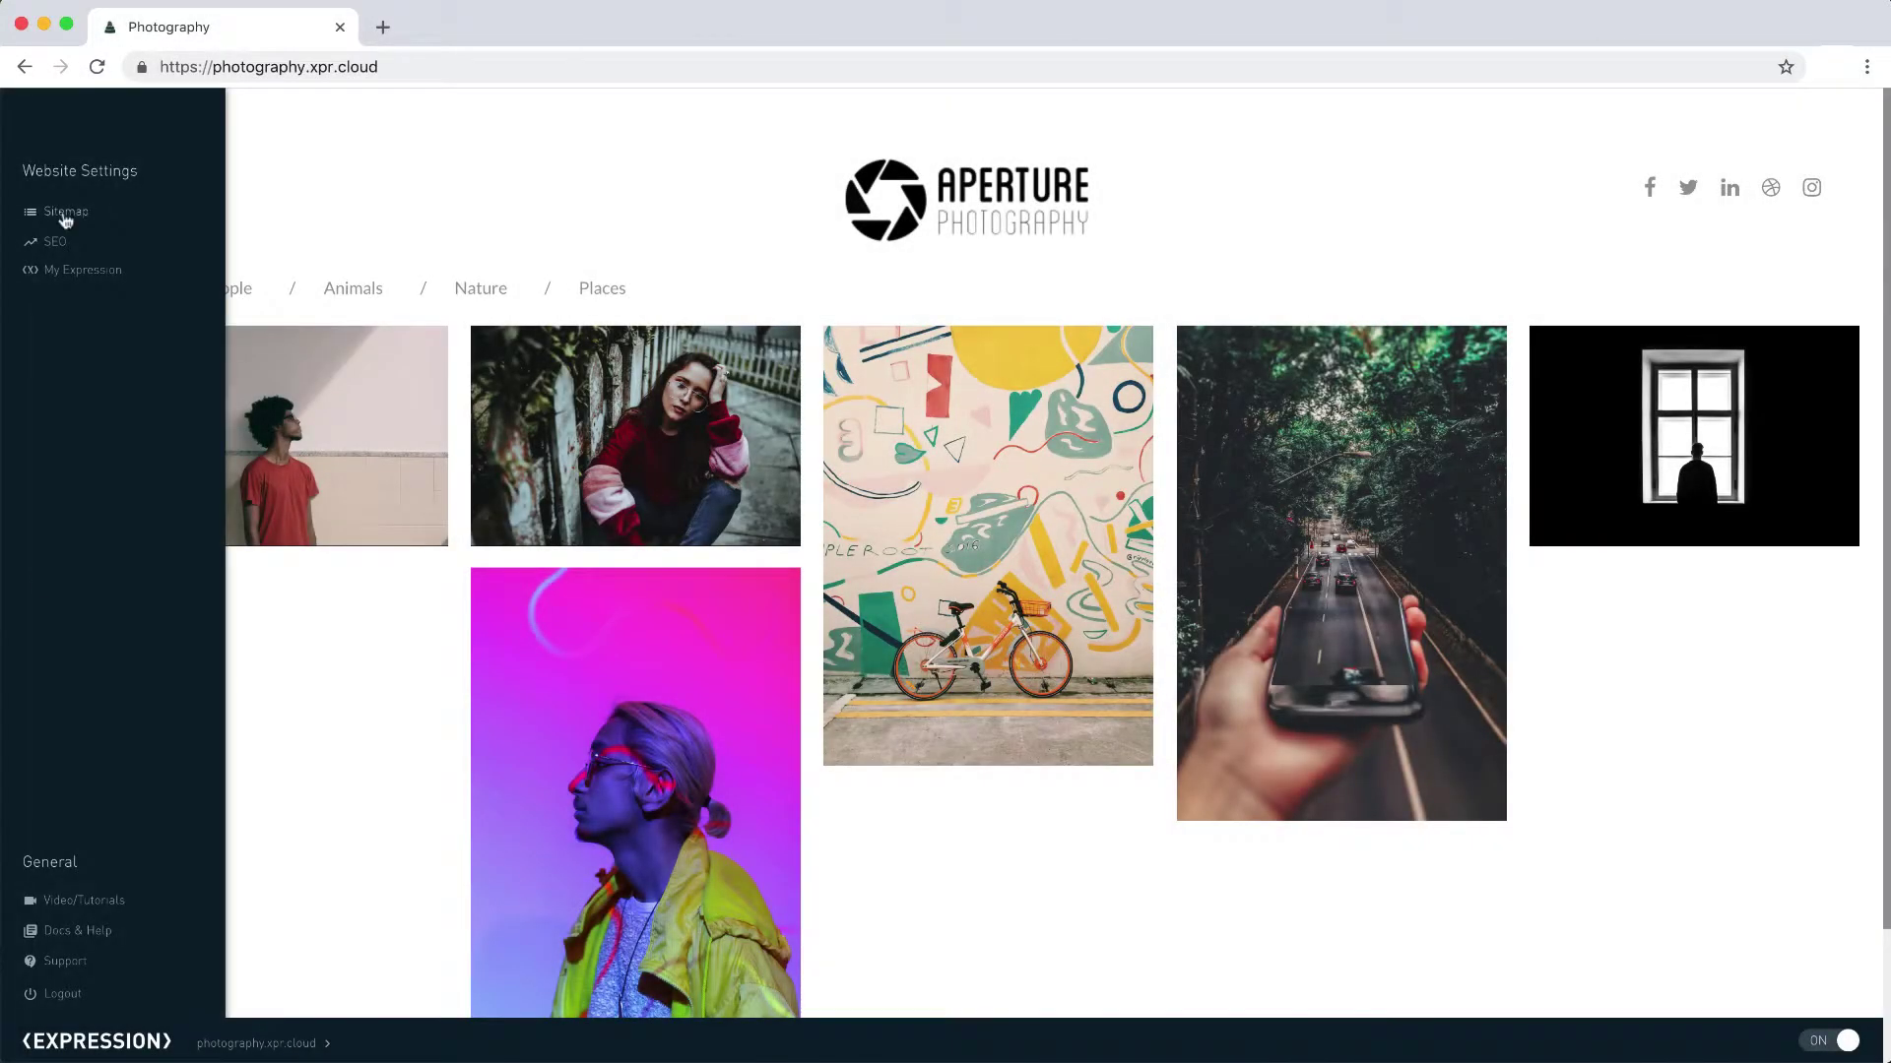
Step: Navigate via Sitemap to the live About Us page and open its article content in XPR
{"action": "left_click", "coordinate": [67, 215]}
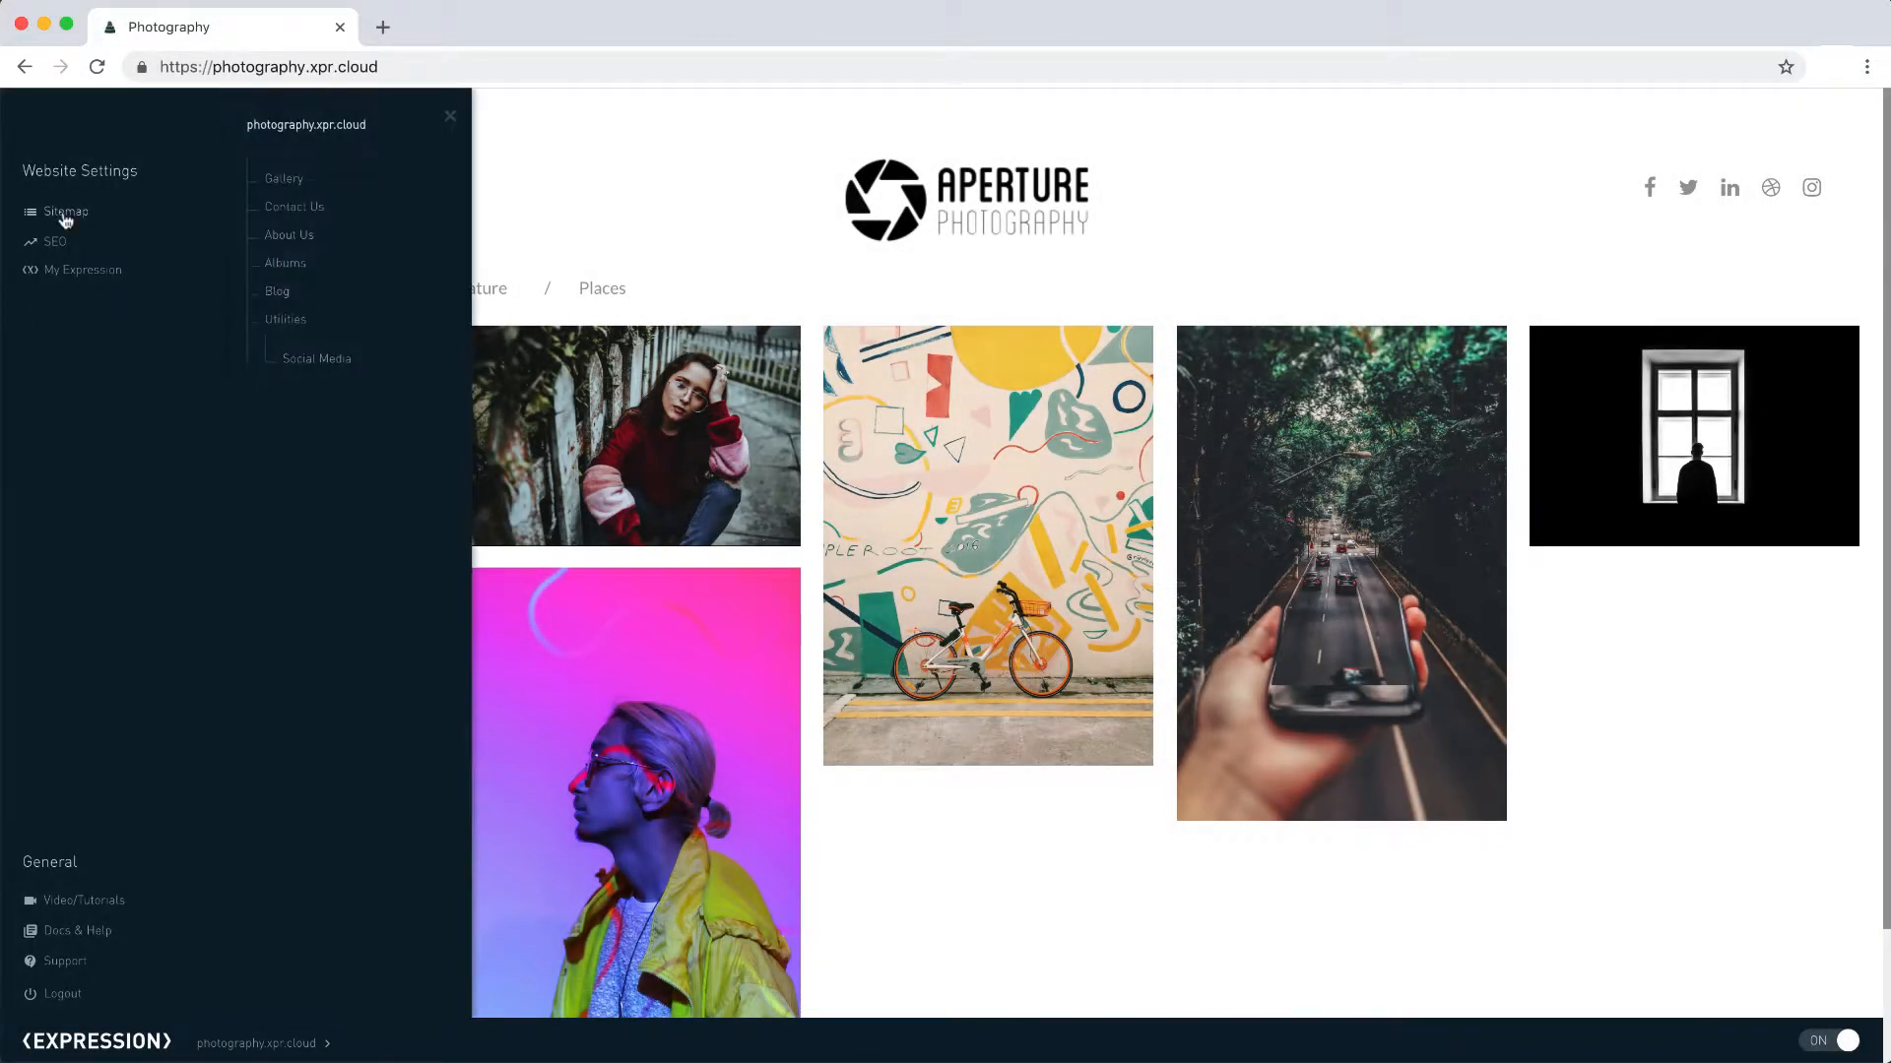
{"action": "left_click", "coordinate": [288, 236]}
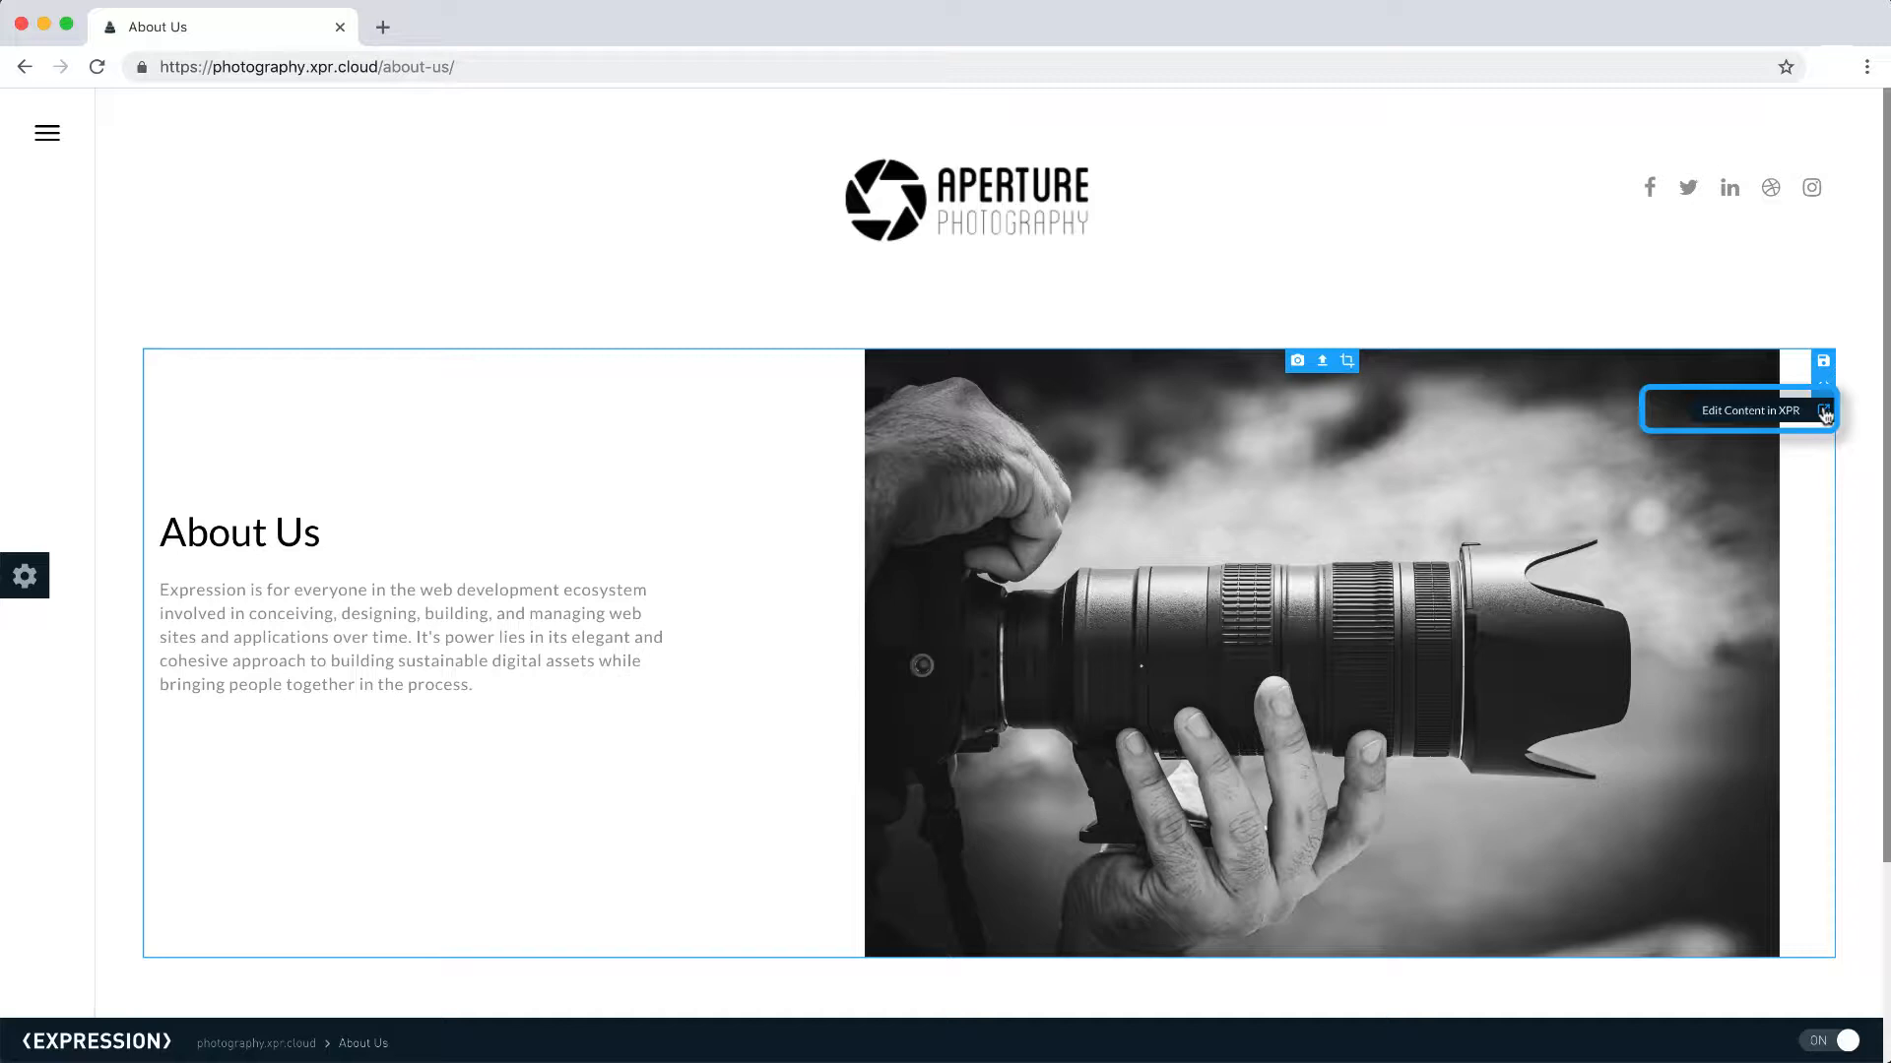
{"action": "left_click", "coordinate": [1825, 412]}
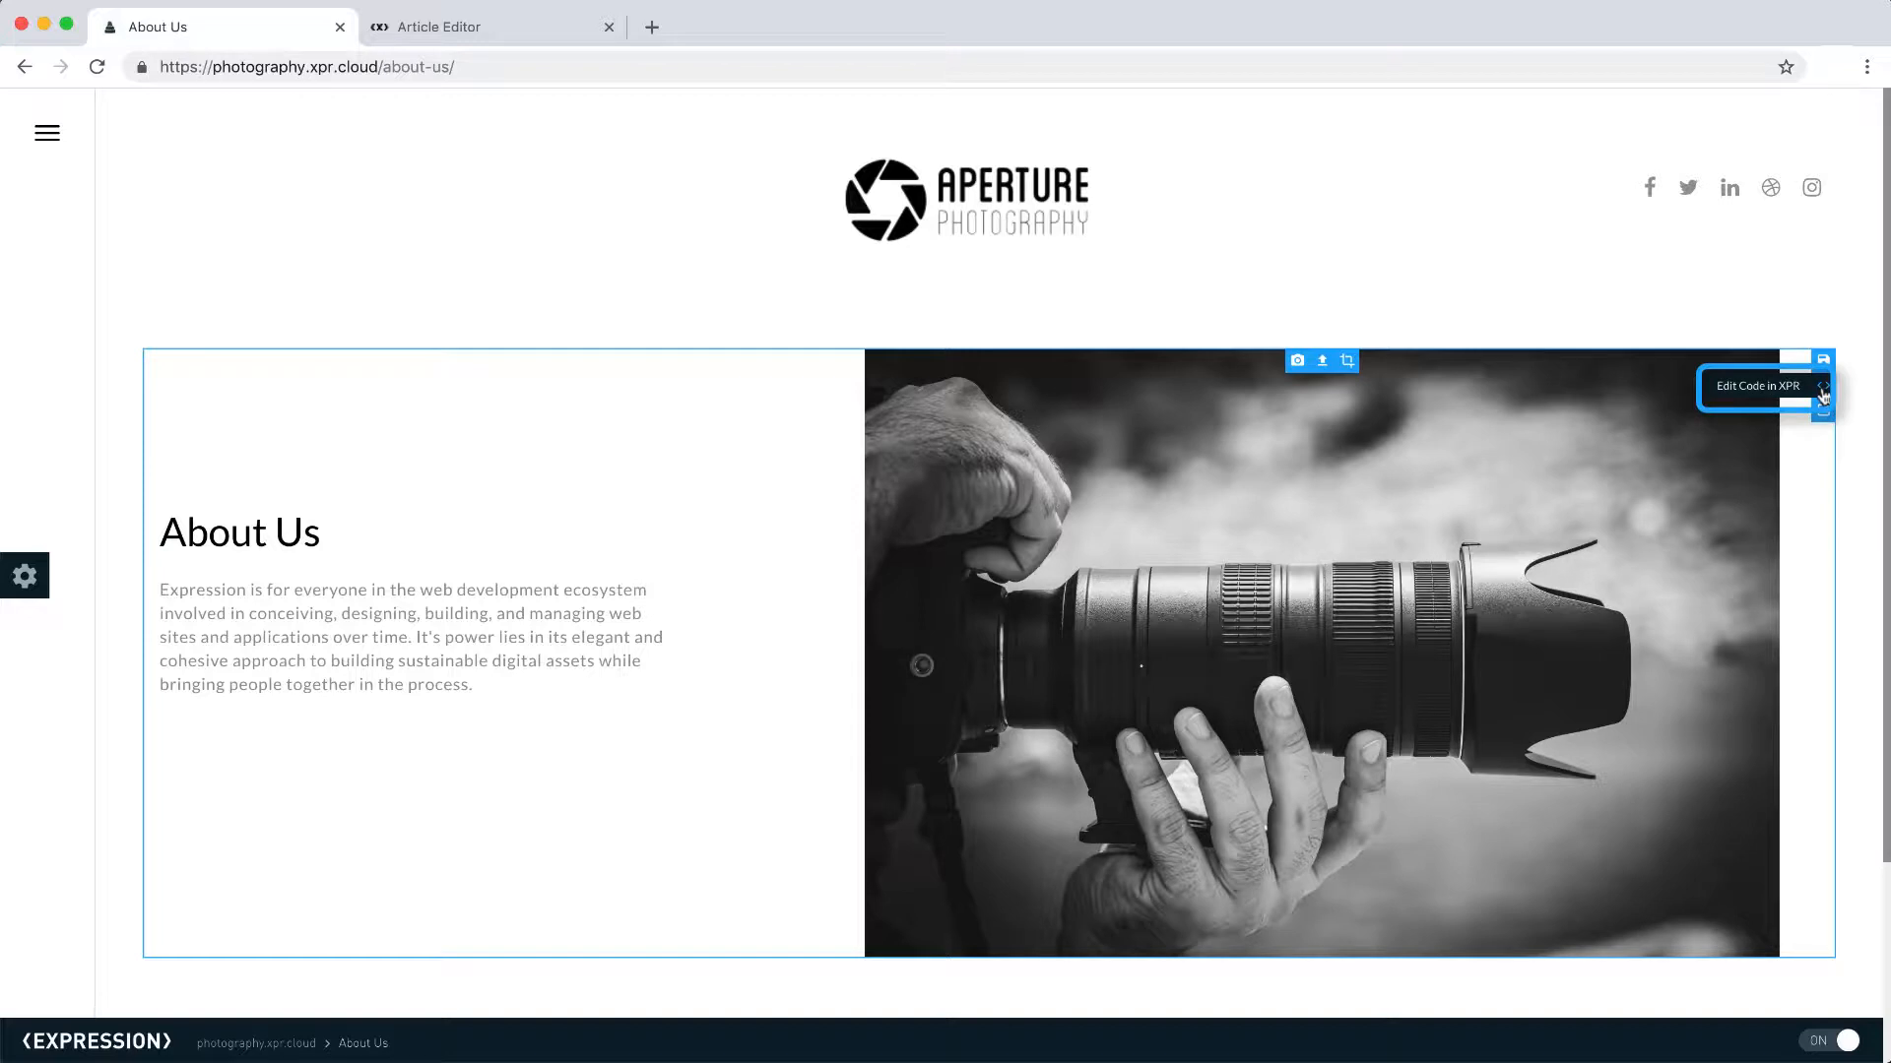
Step: Review the title and description markup lines in the Bundle Editor, then return to the live page
{"action": "left_click", "coordinate": [1823, 390]}
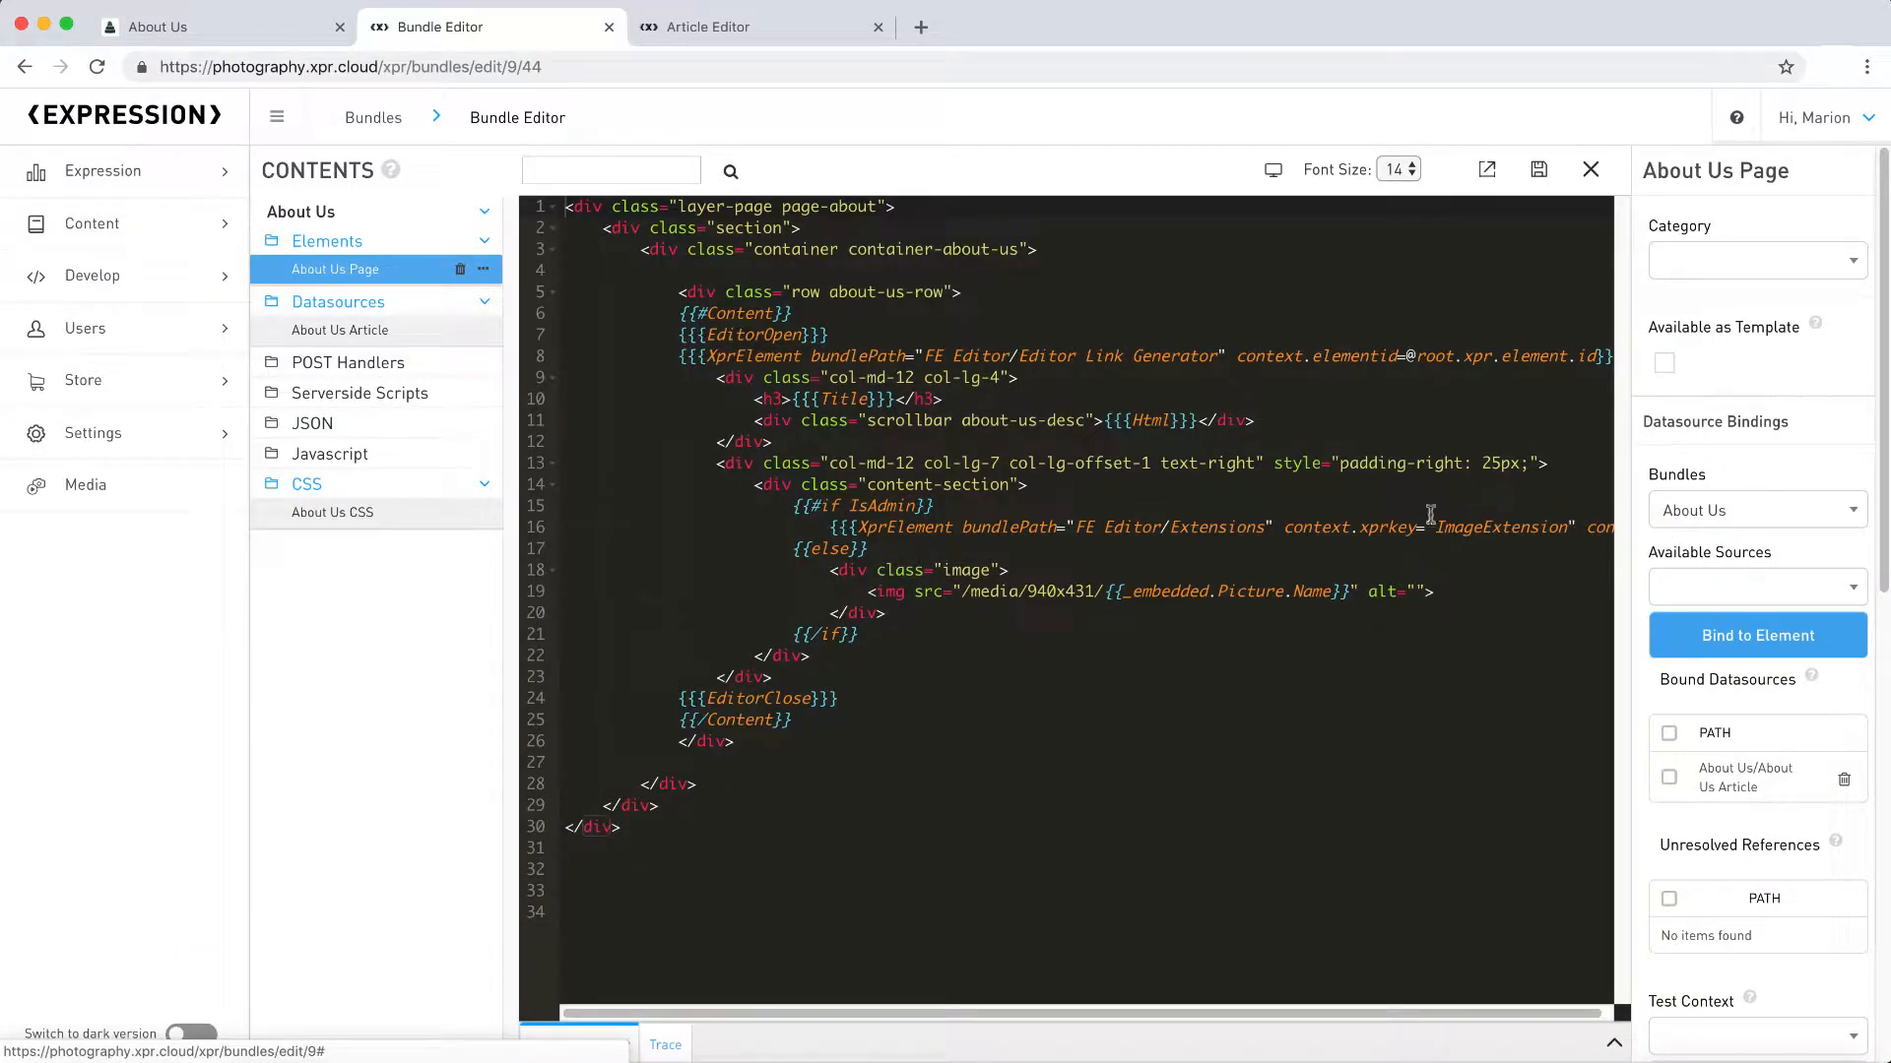
{"action": "left_click_drag", "start_coordinate": [1298, 464], "coordinate": [769, 356]}
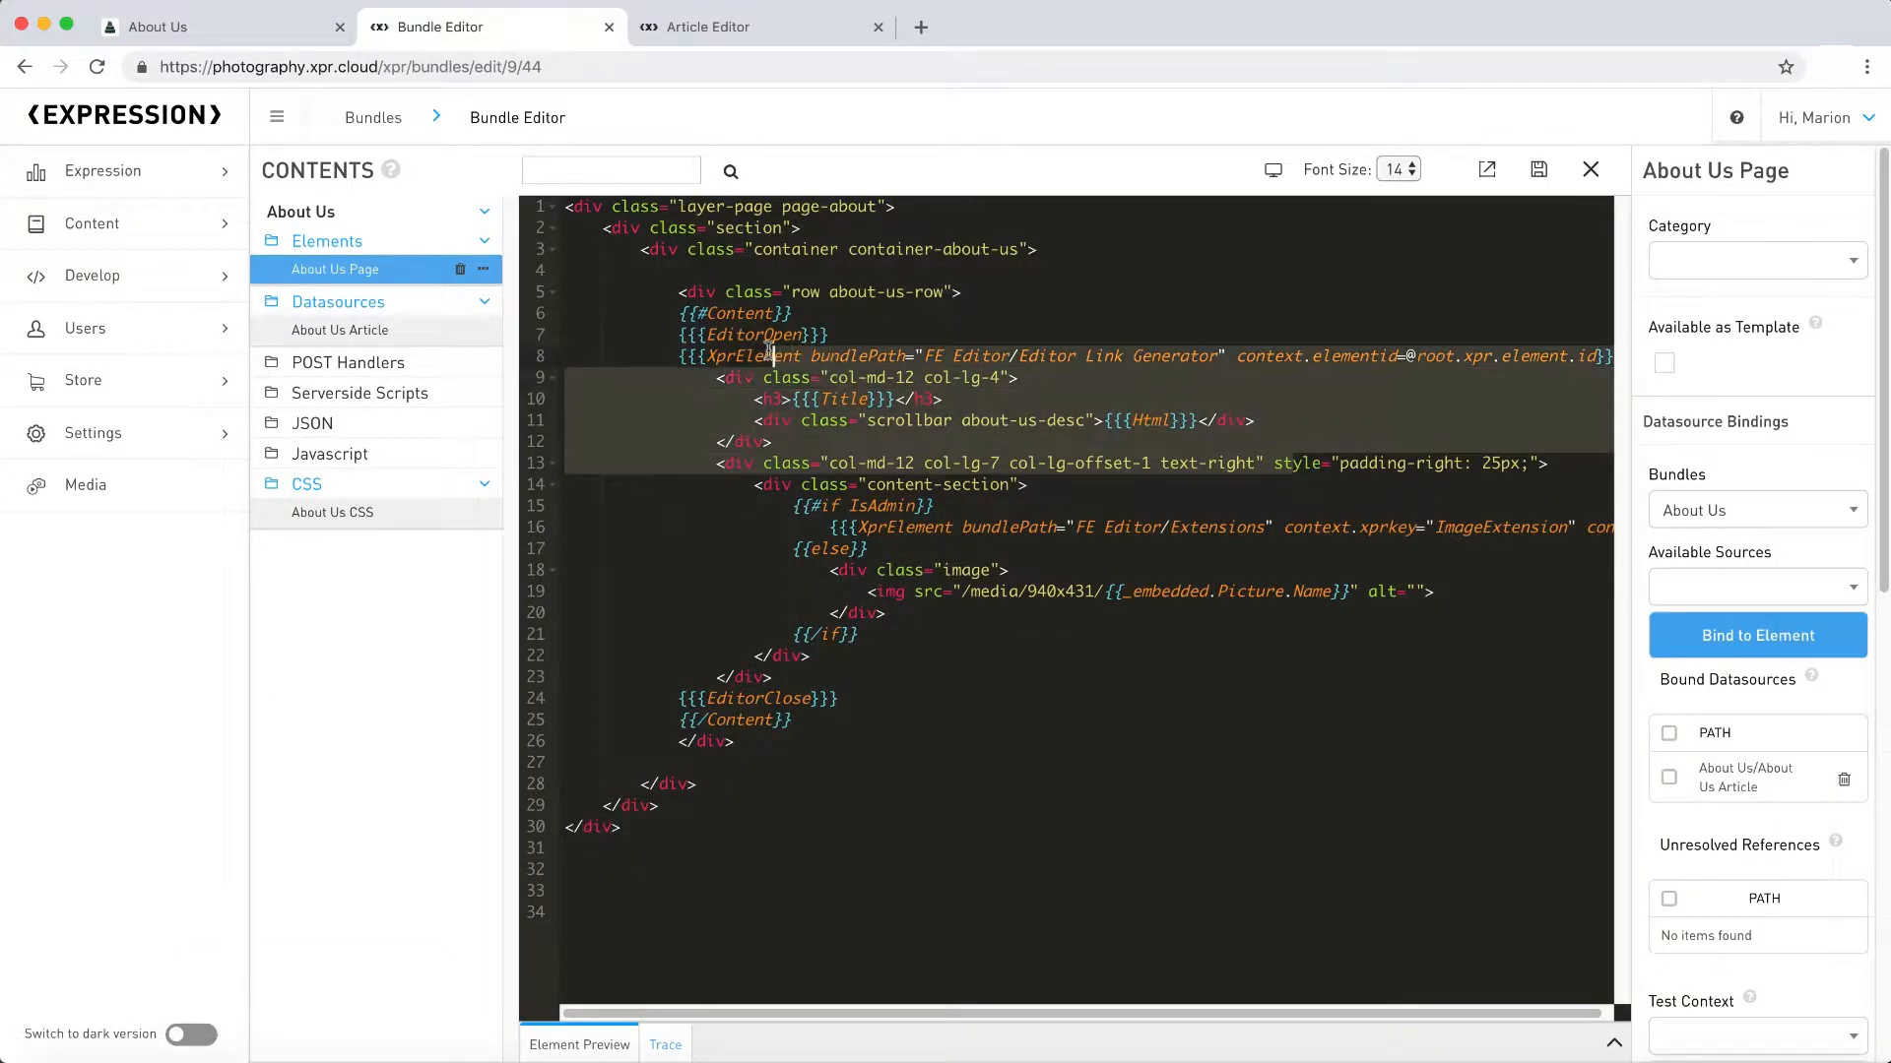
{"action": "scroll", "coordinate": [1758, 555], "scroll_direction": "down", "scroll_amount": 5}
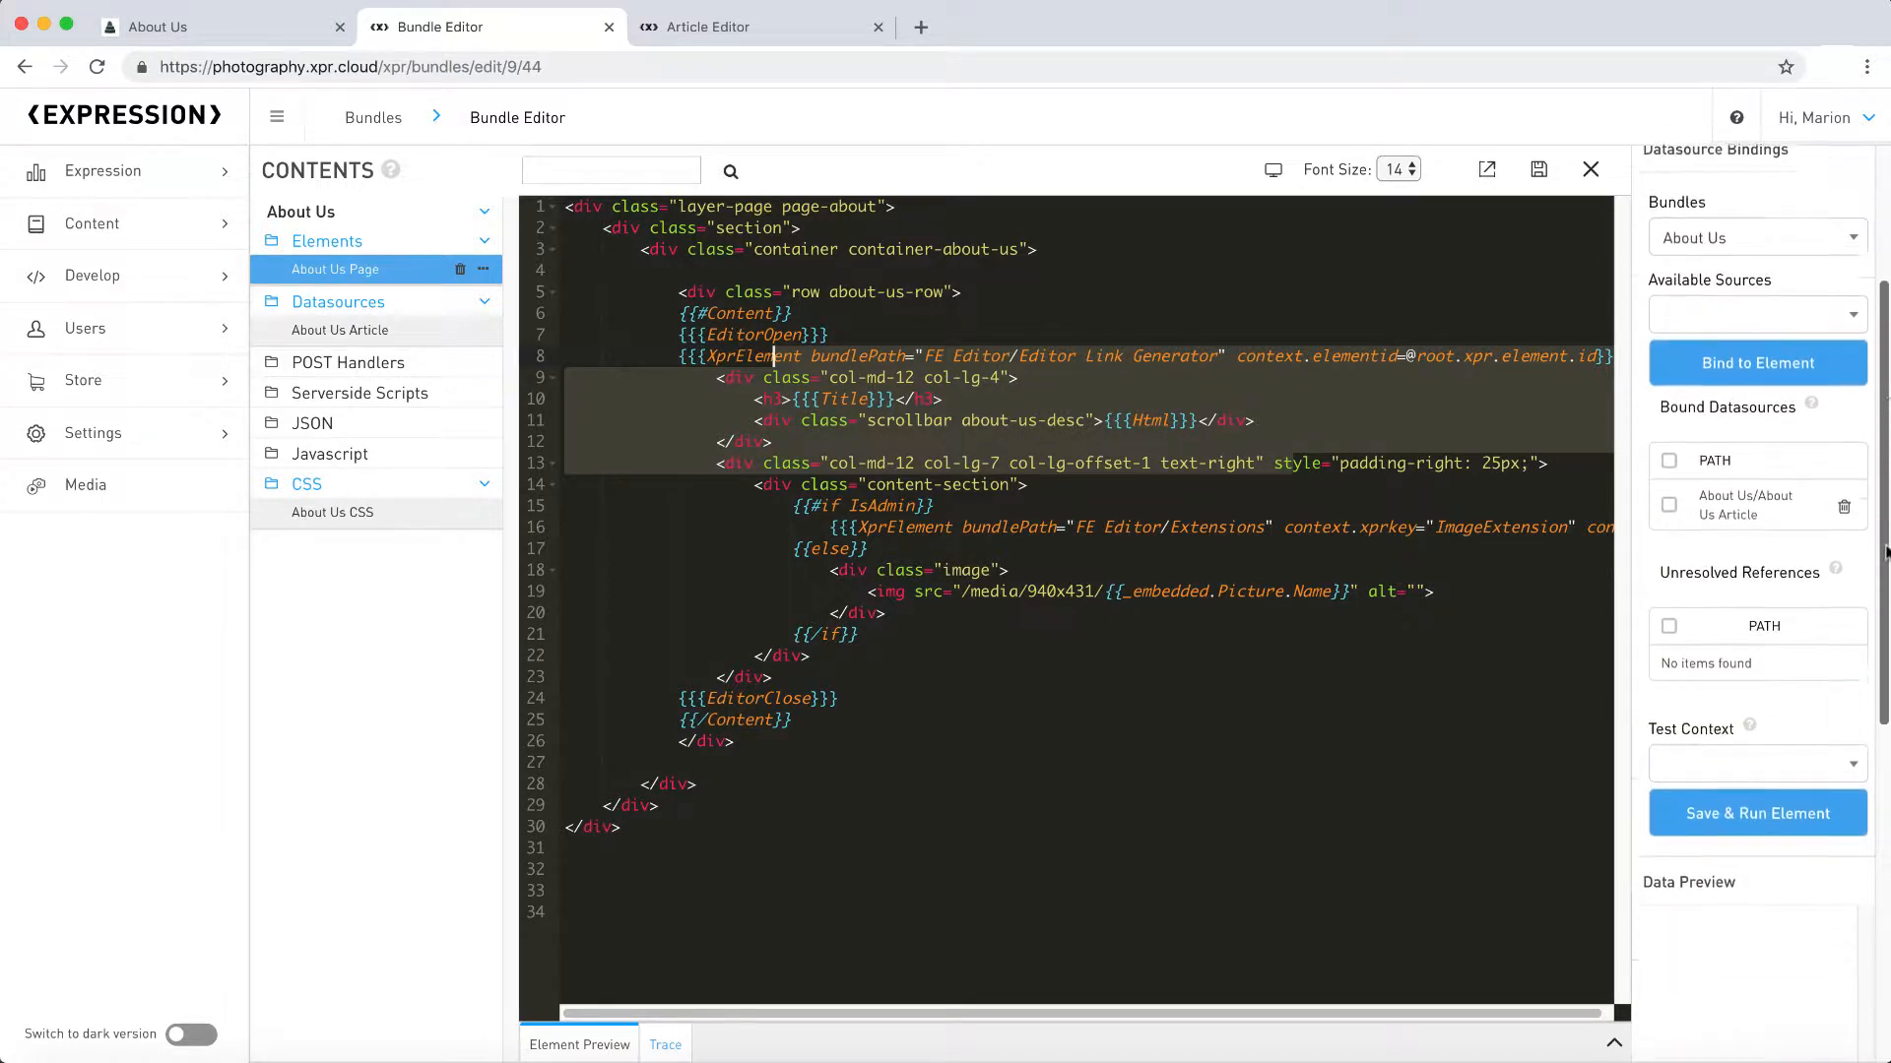
{"action": "left_click", "coordinate": [204, 32]}
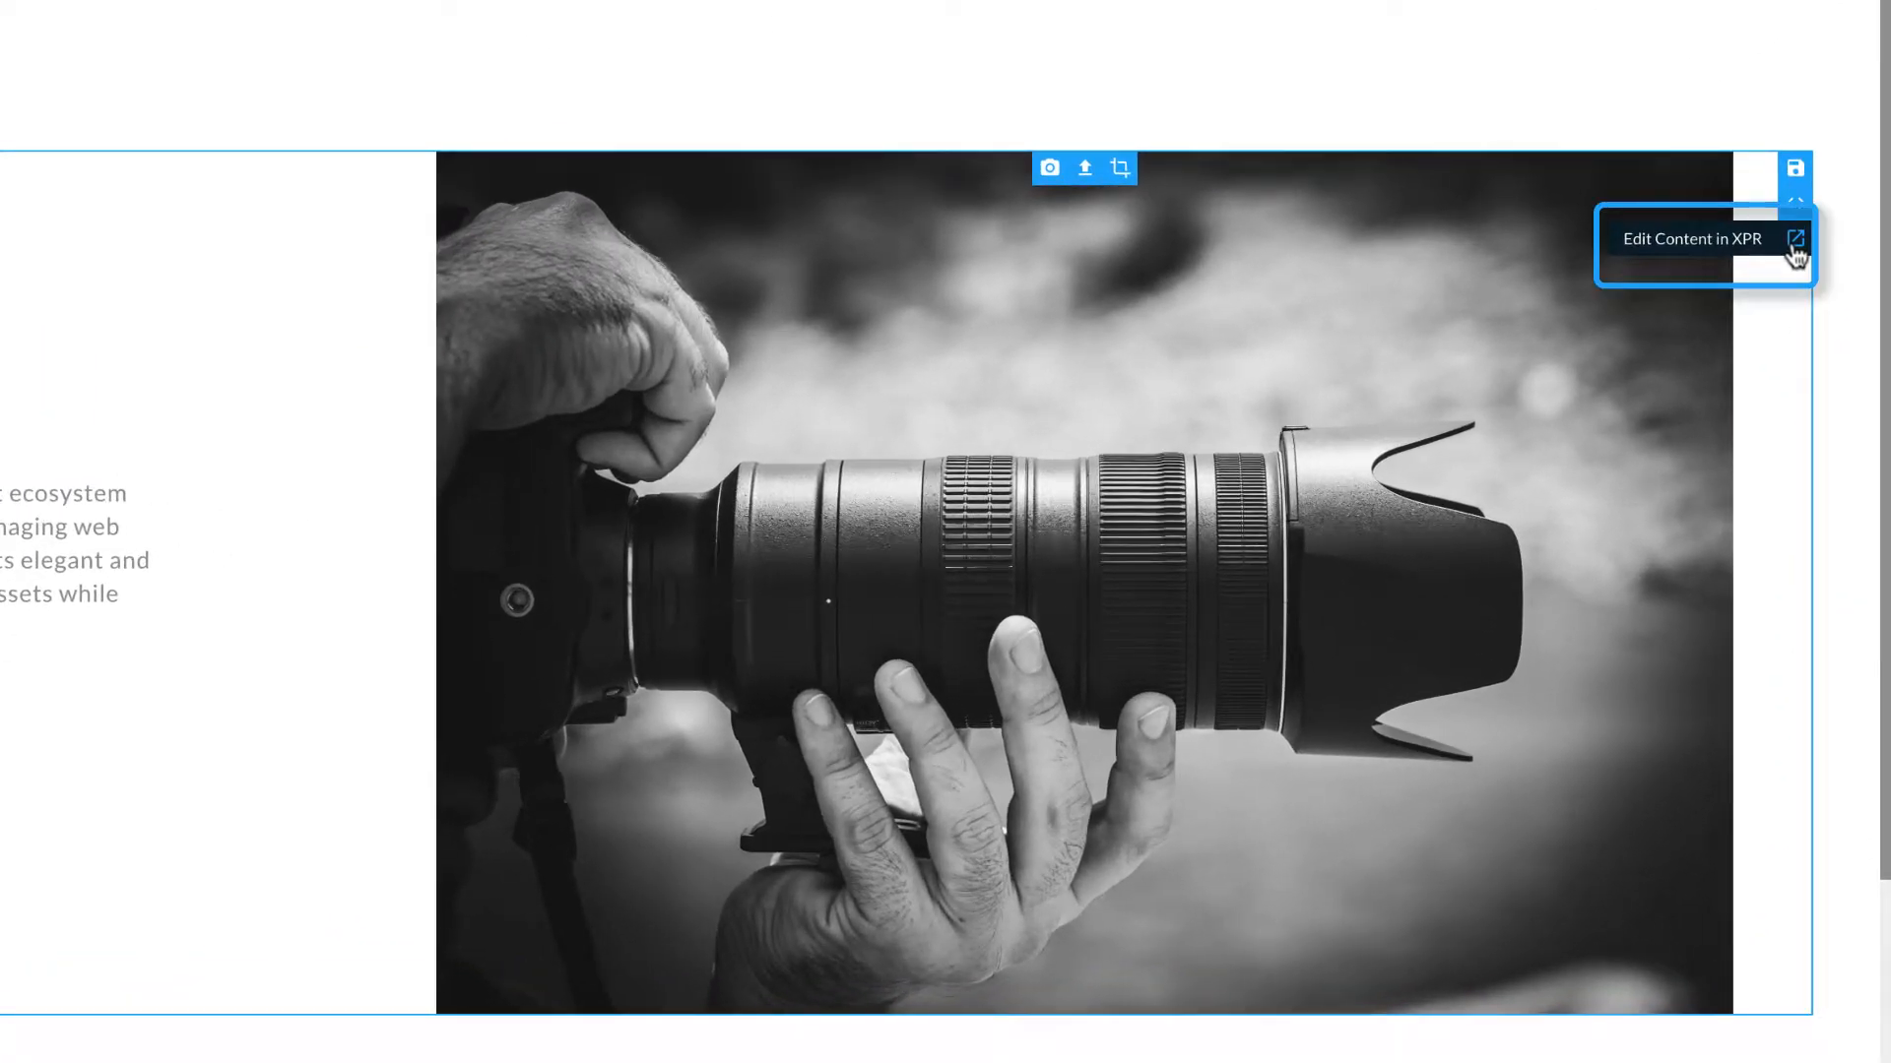
Step: Open the About Us article editor and review its SEO, Dates and Properties settings
{"action": "left_click", "coordinate": [1796, 241]}
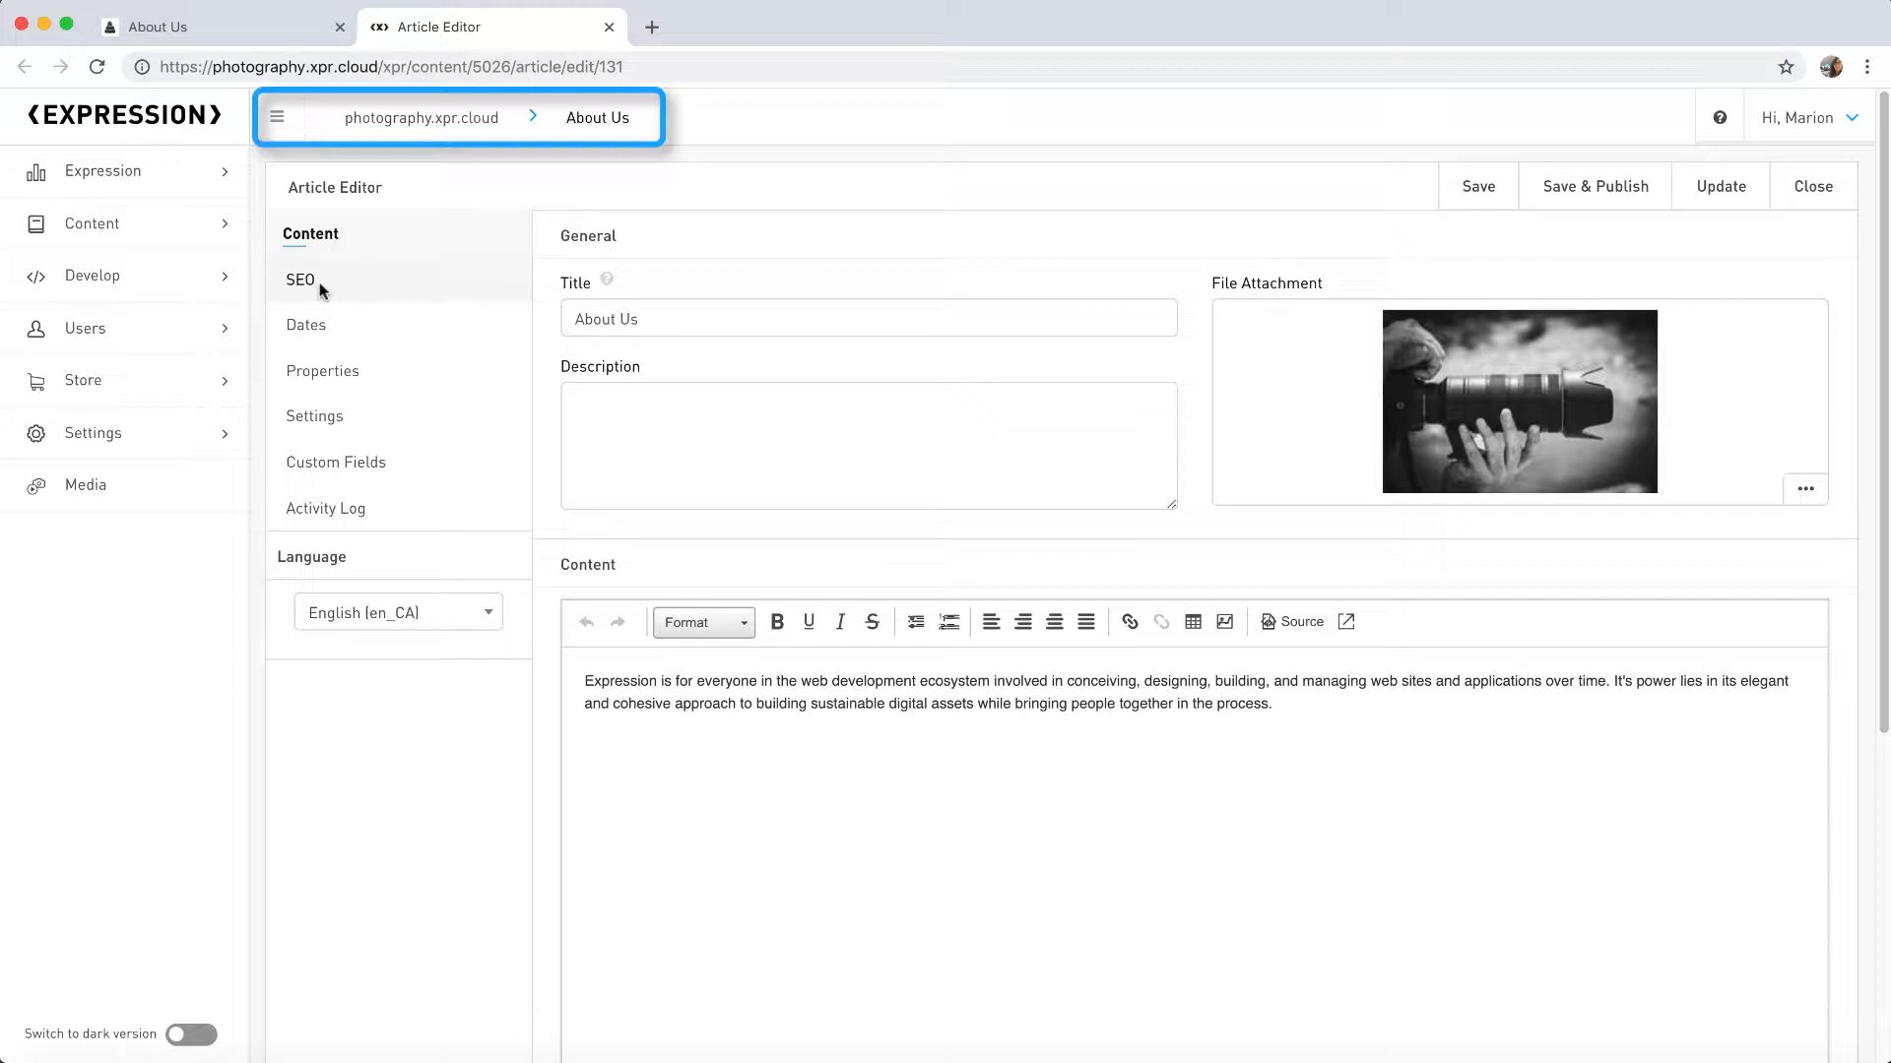
{"action": "left_click", "coordinate": [319, 287]}
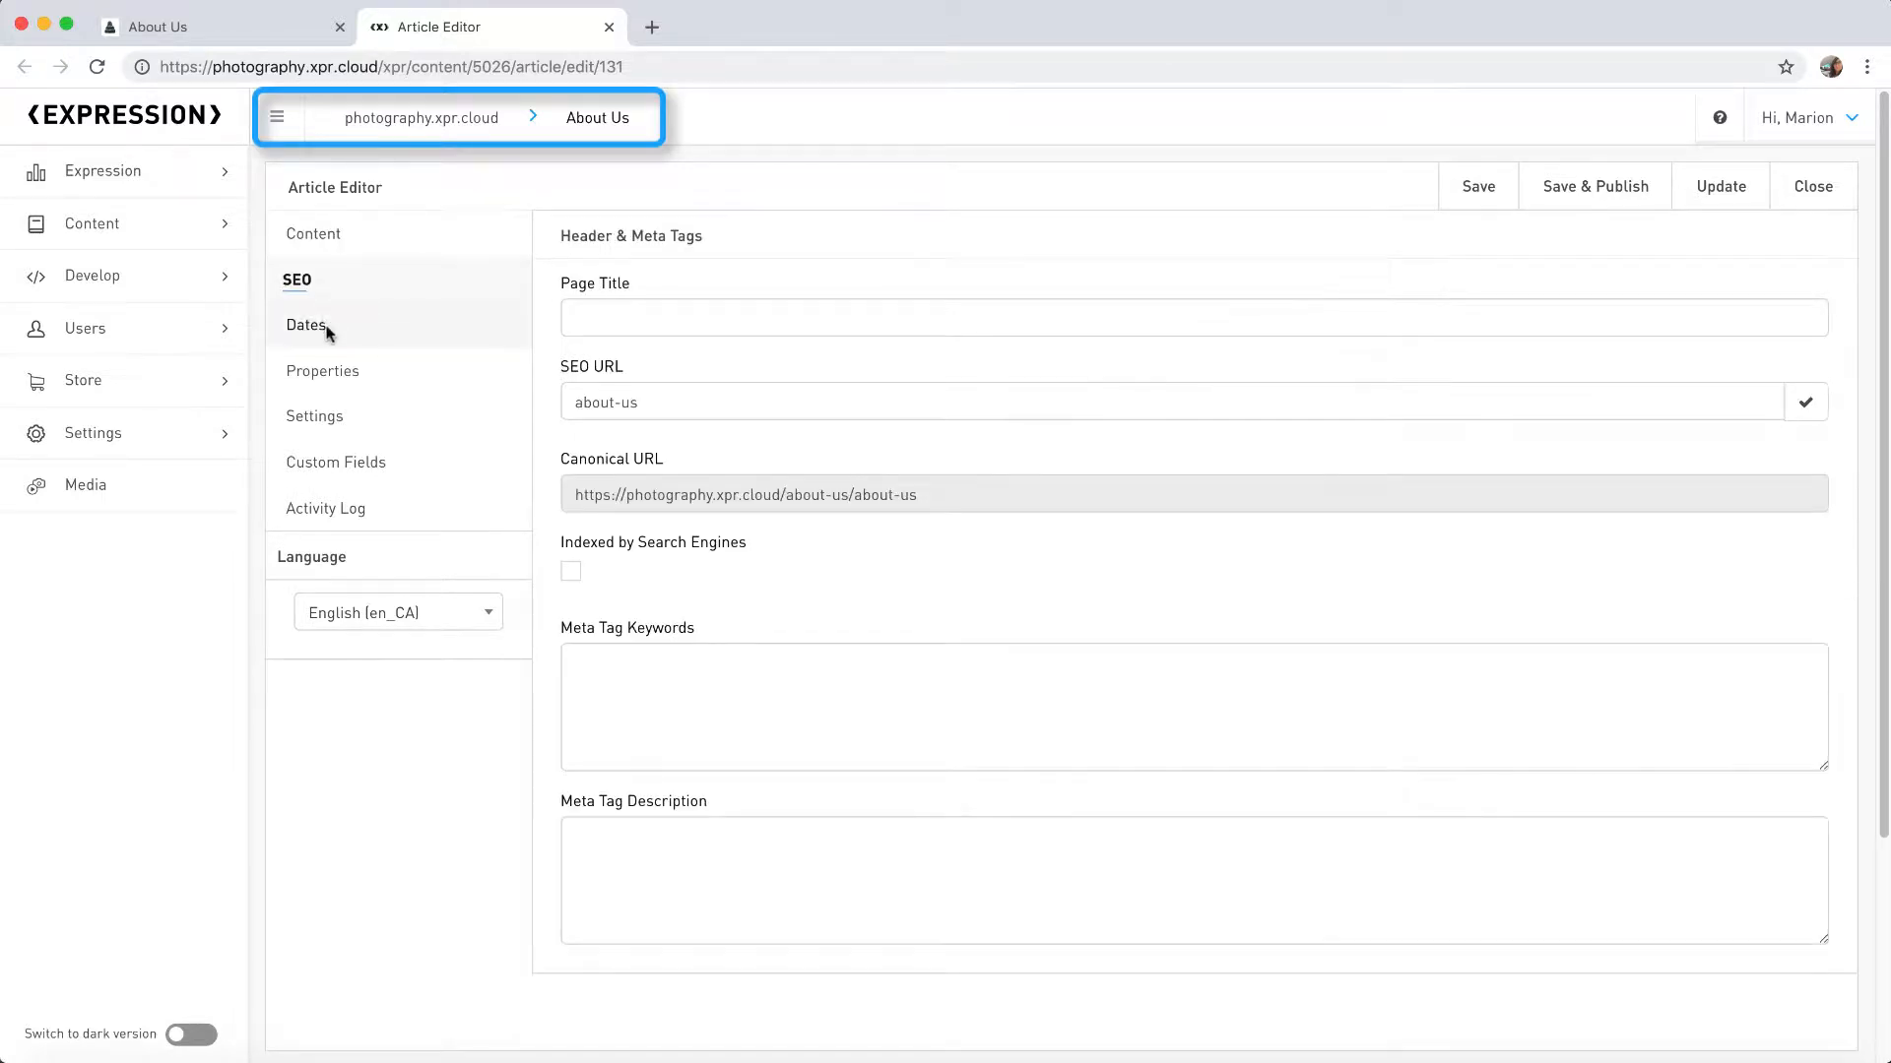
{"action": "left_click", "coordinate": [308, 325]}
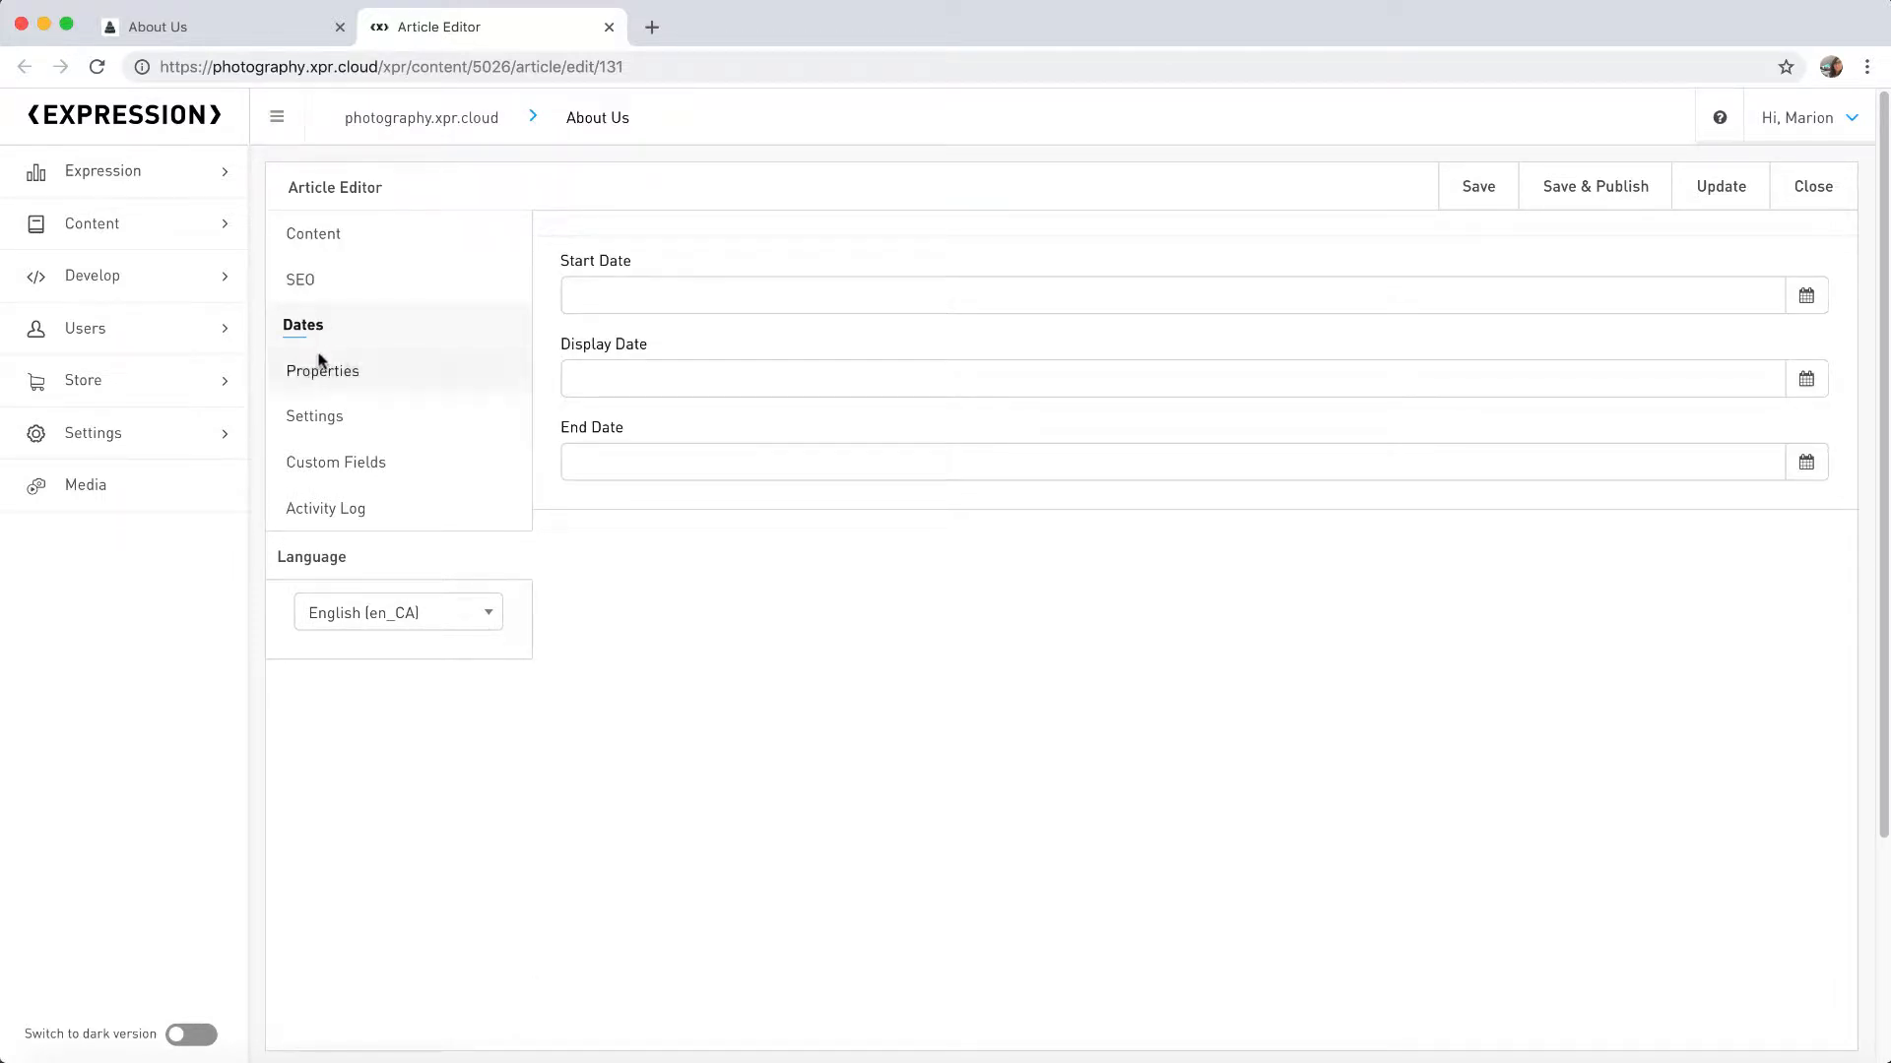
{"action": "left_click", "coordinate": [318, 374]}
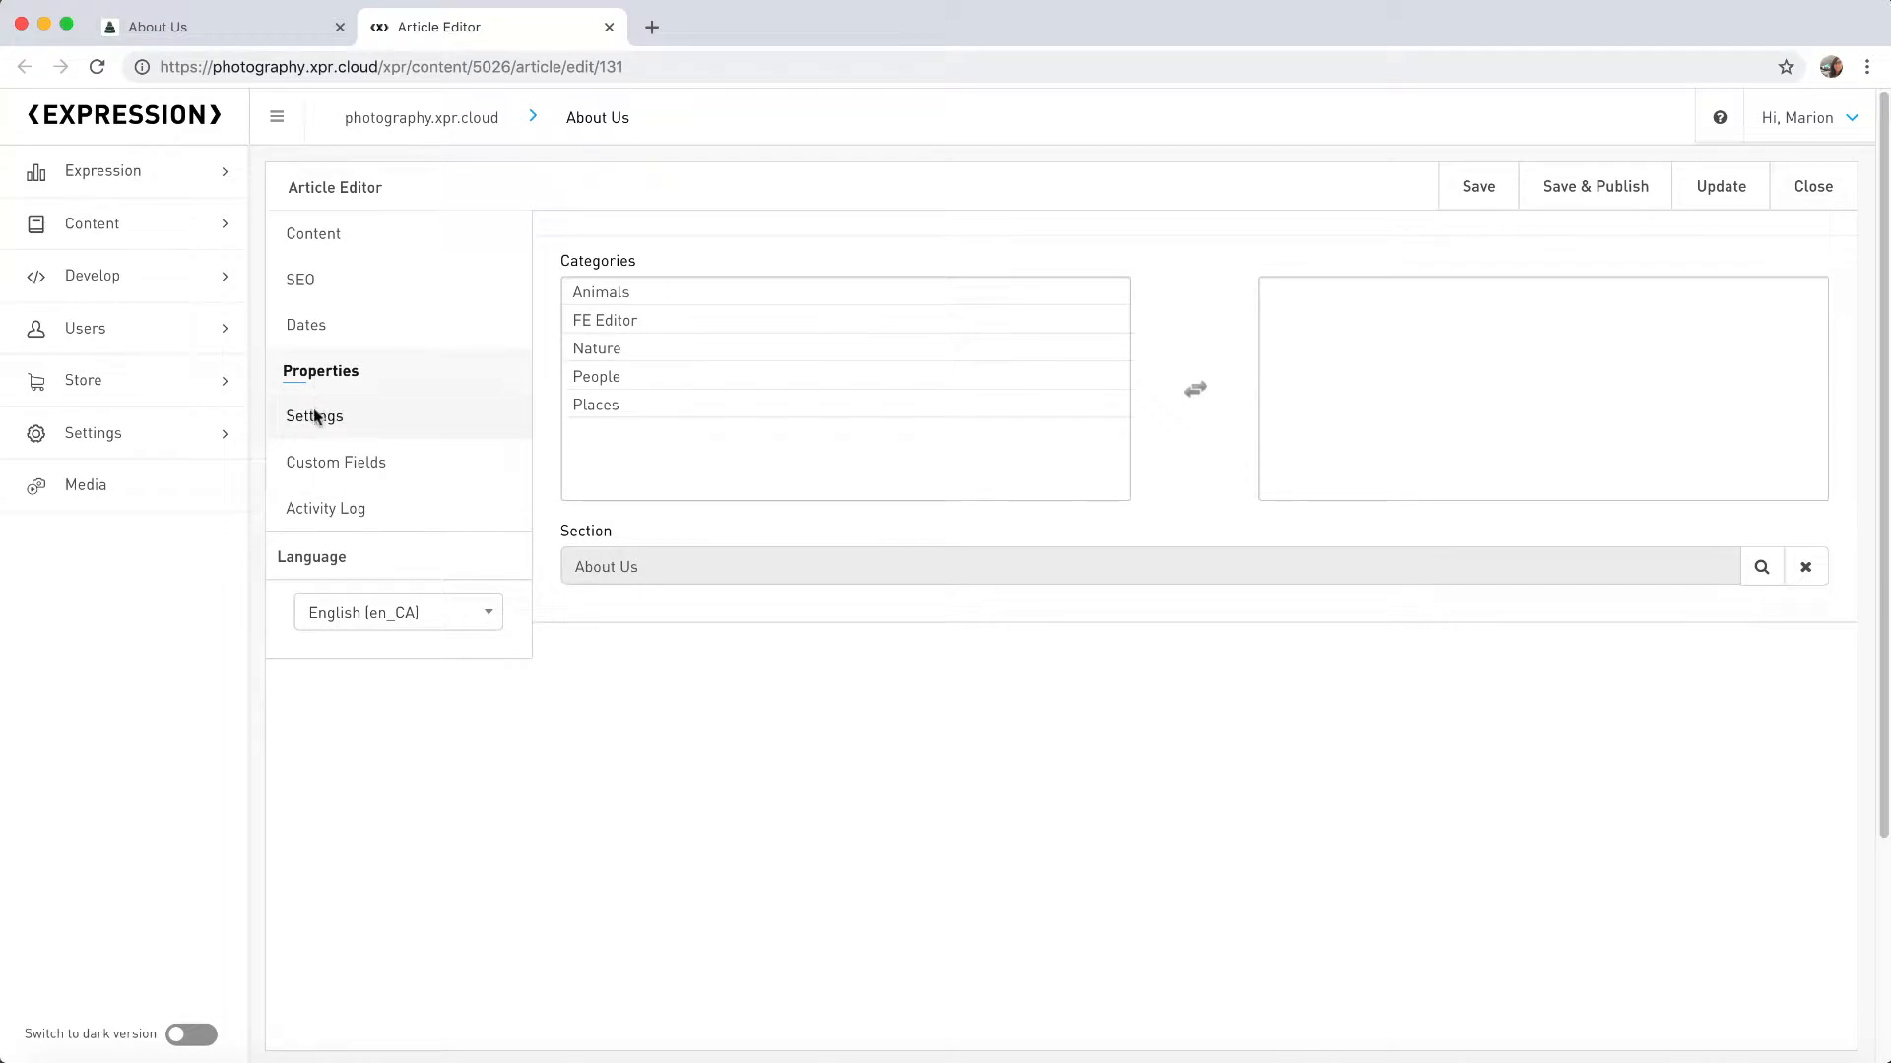
Step: Review the Settings, Custom Fields and Activity Log, then return to the Content view
{"action": "left_click", "coordinate": [314, 415]}
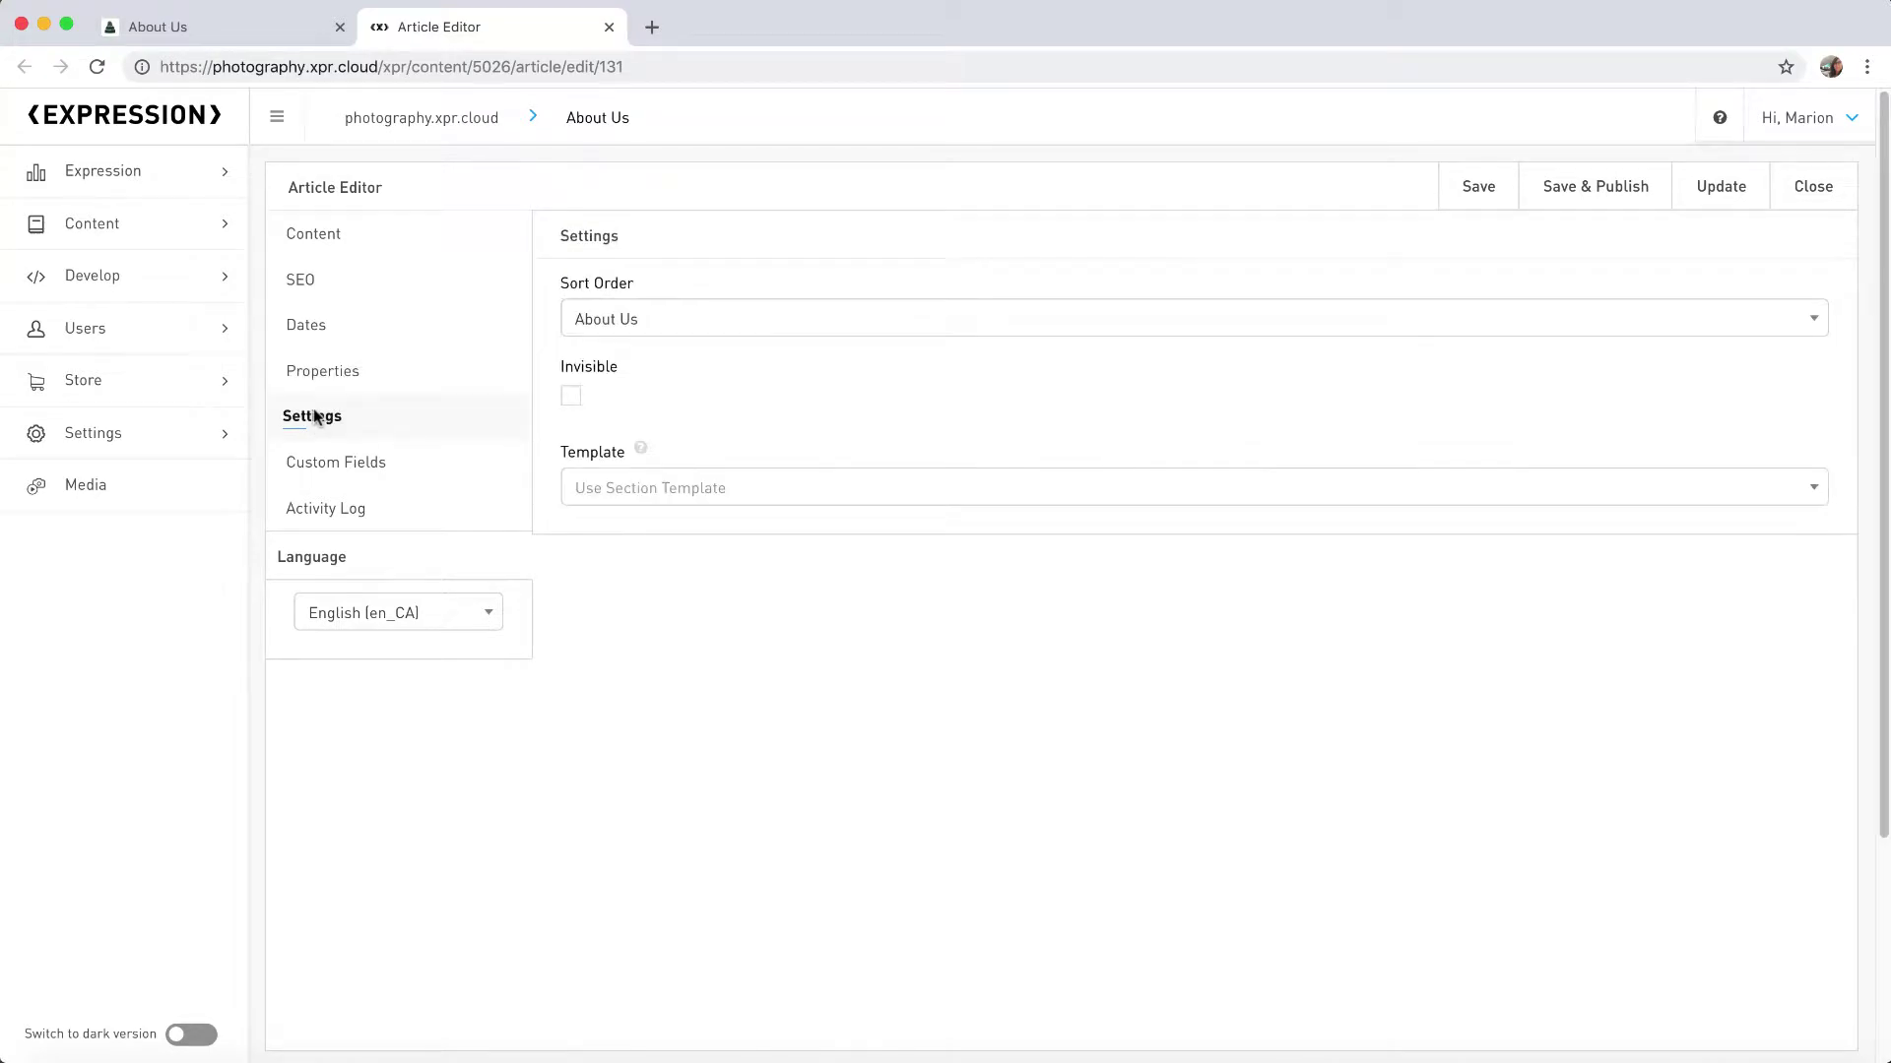
{"action": "left_click", "coordinate": [312, 470]}
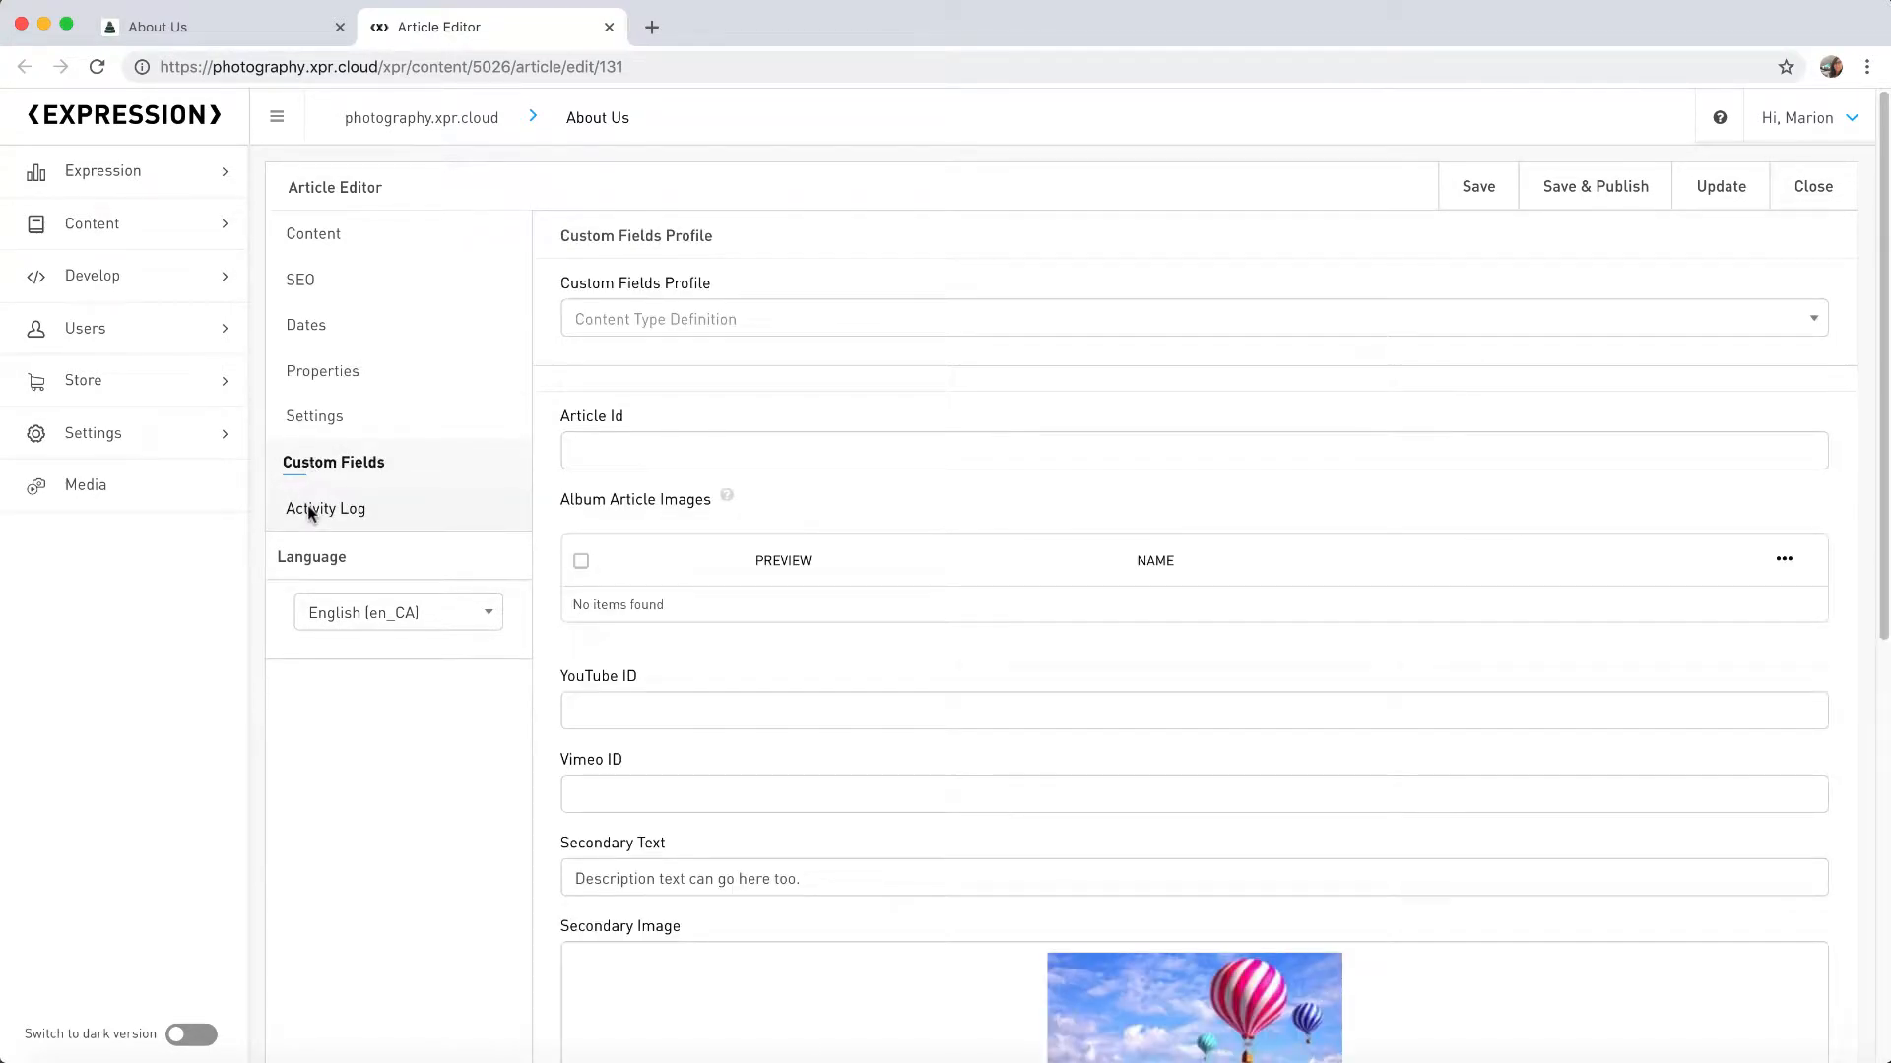
{"action": "left_click", "coordinate": [308, 509]}
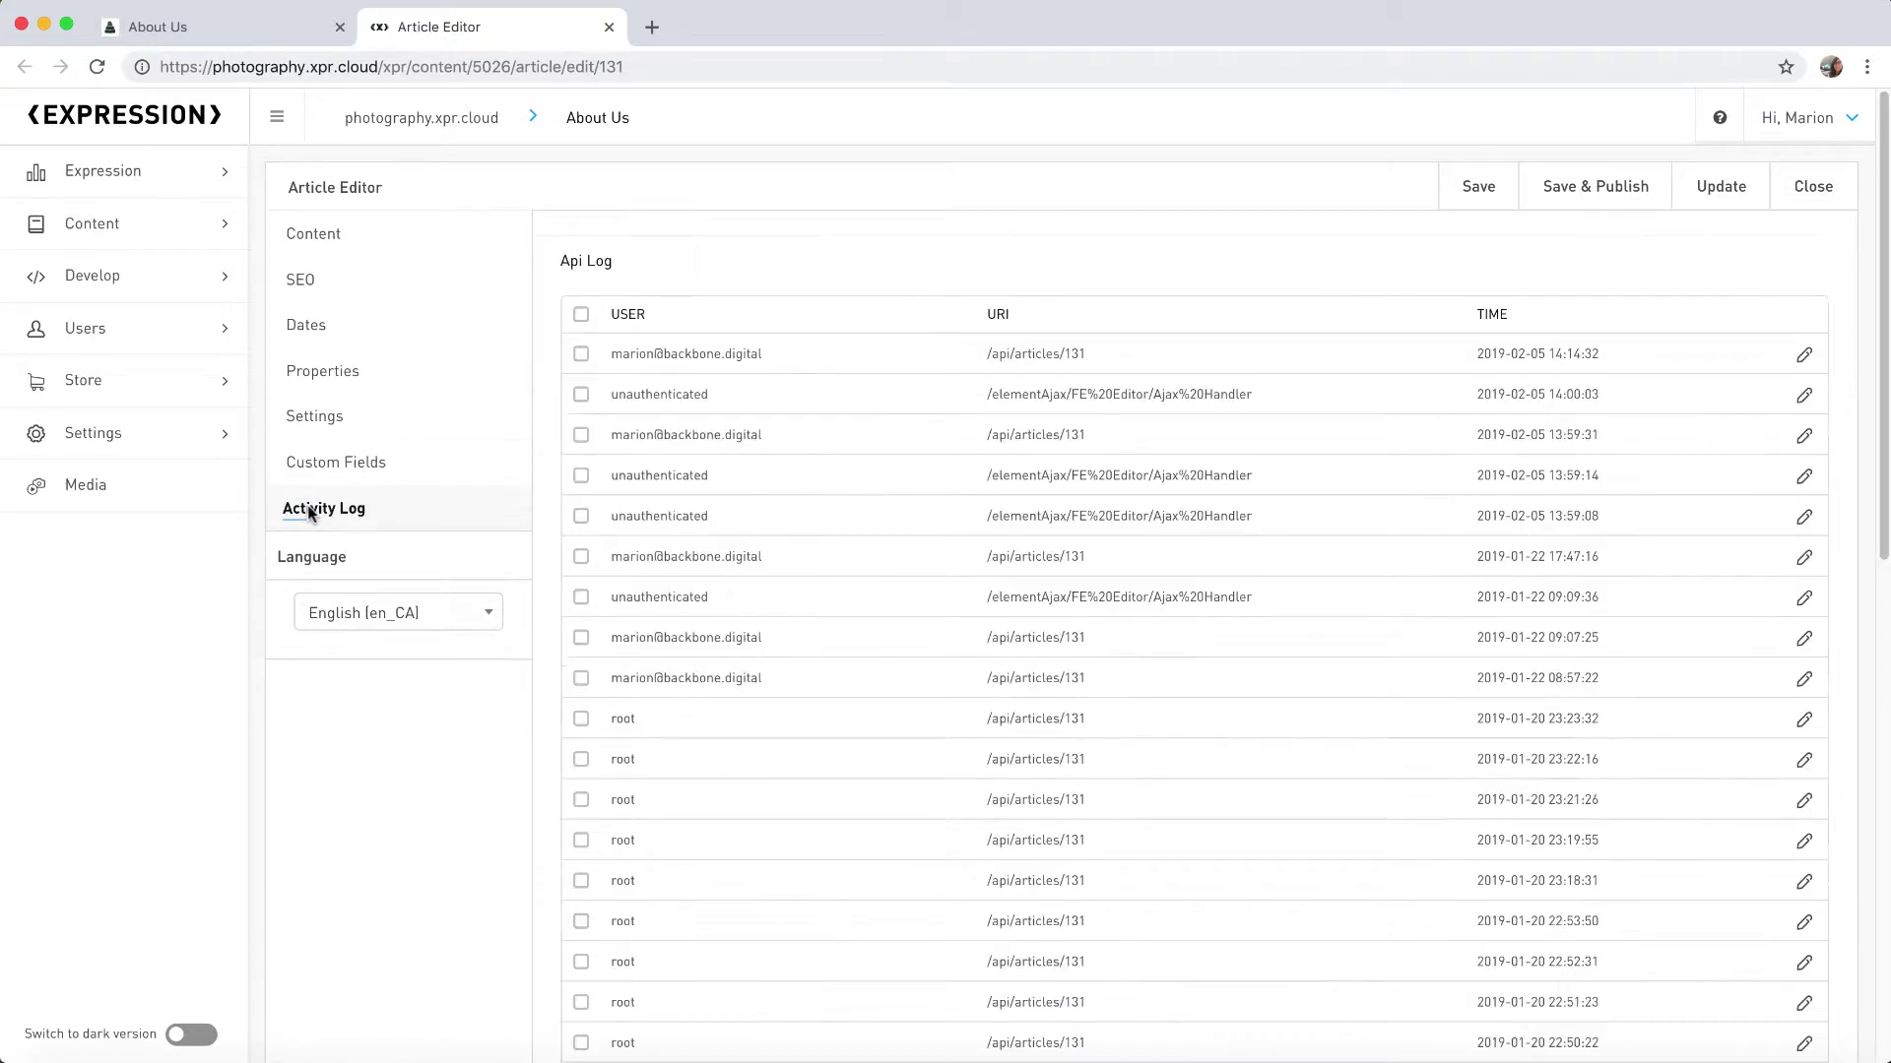
{"action": "left_click", "coordinate": [320, 238]}
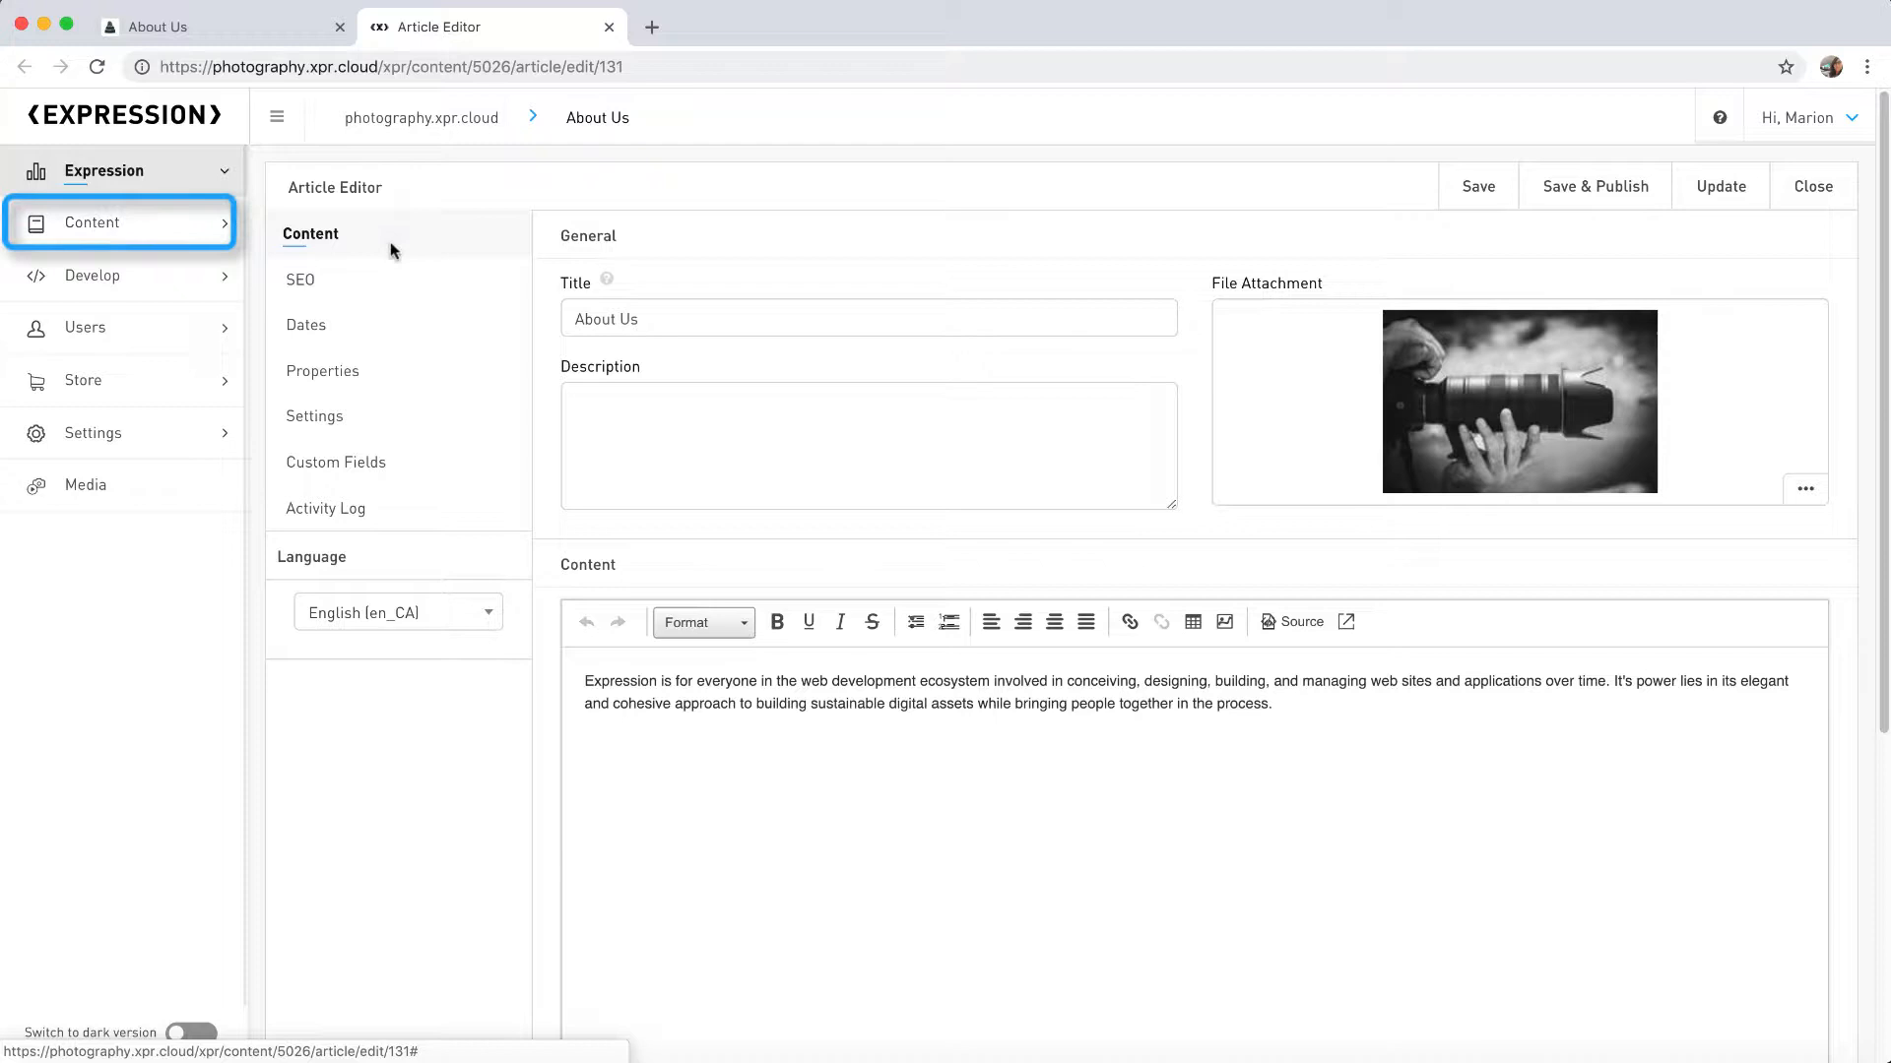
Step: Browse photography.xpr.cloud content sections, viewing Blog briefly and settling on About Us articles
{"action": "left_click", "coordinate": [126, 224]}
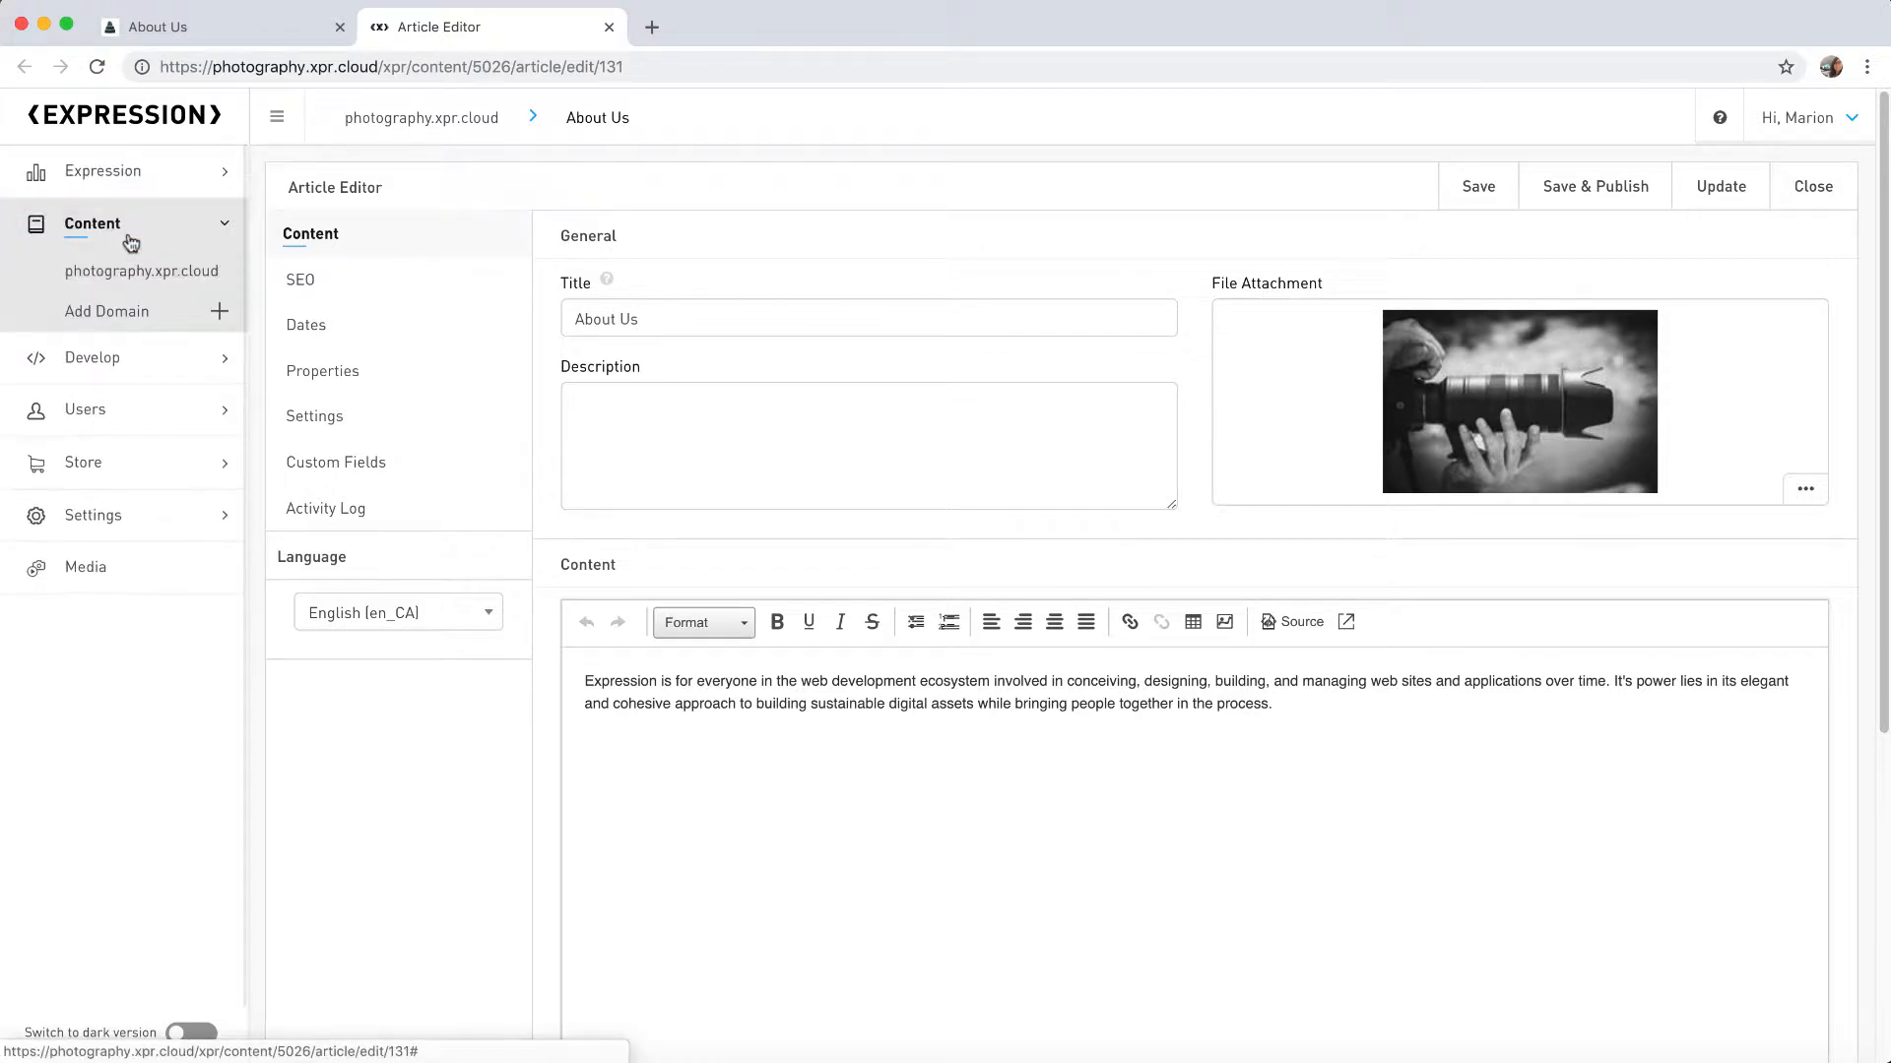
{"action": "left_click", "coordinate": [133, 276]}
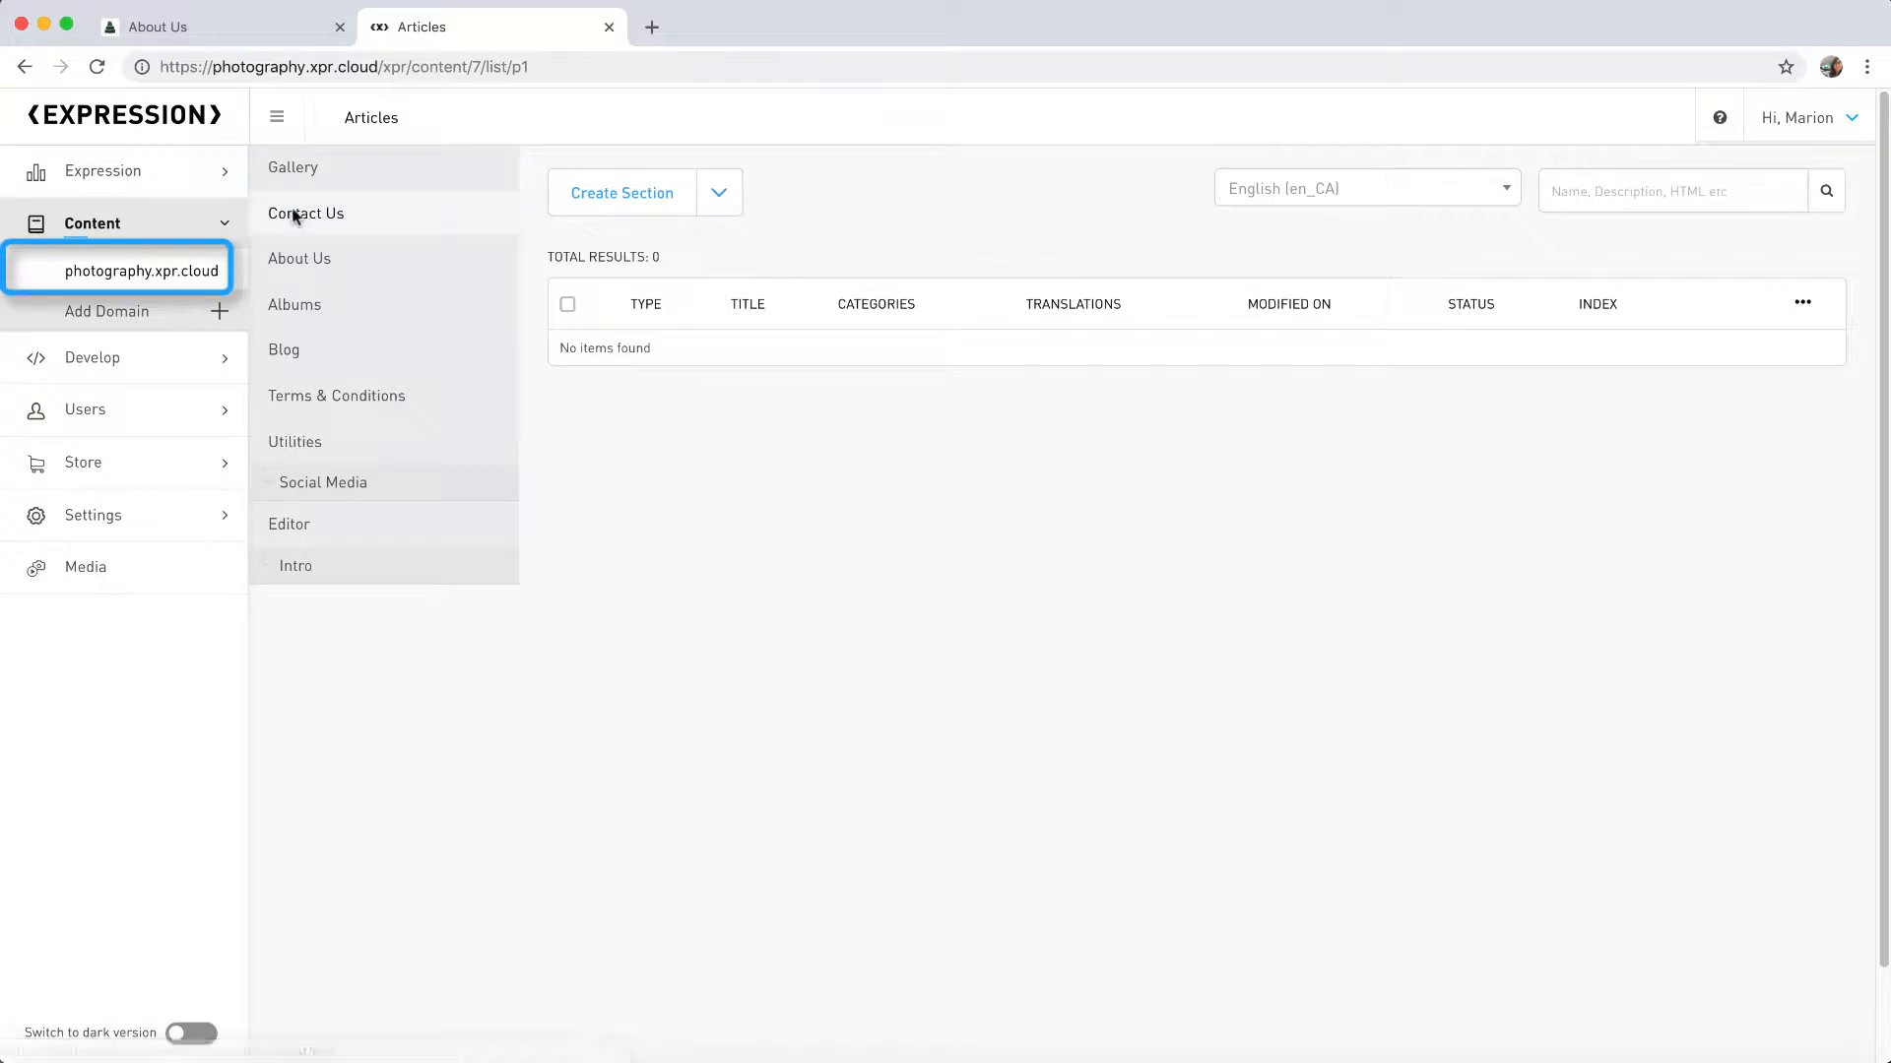
{"action": "left_click", "coordinate": [297, 260]}
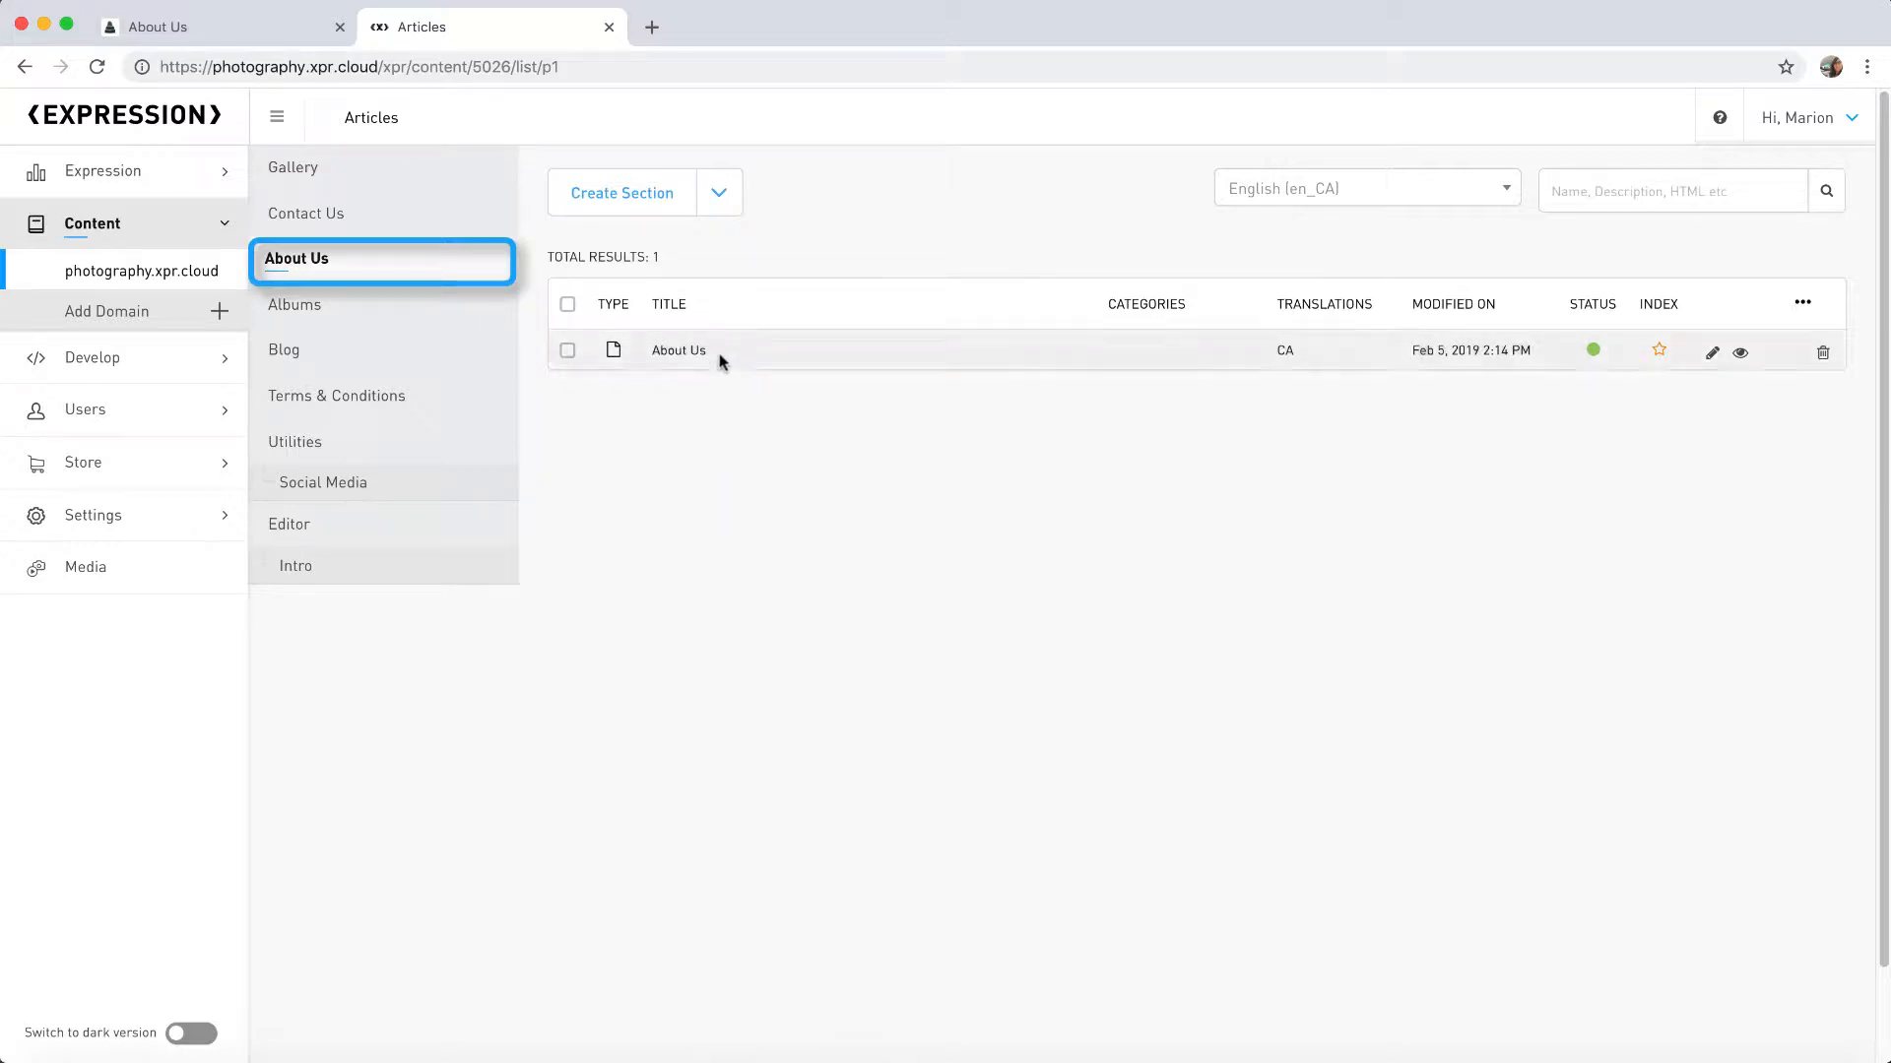
{"action": "left_click", "coordinate": [283, 350]}
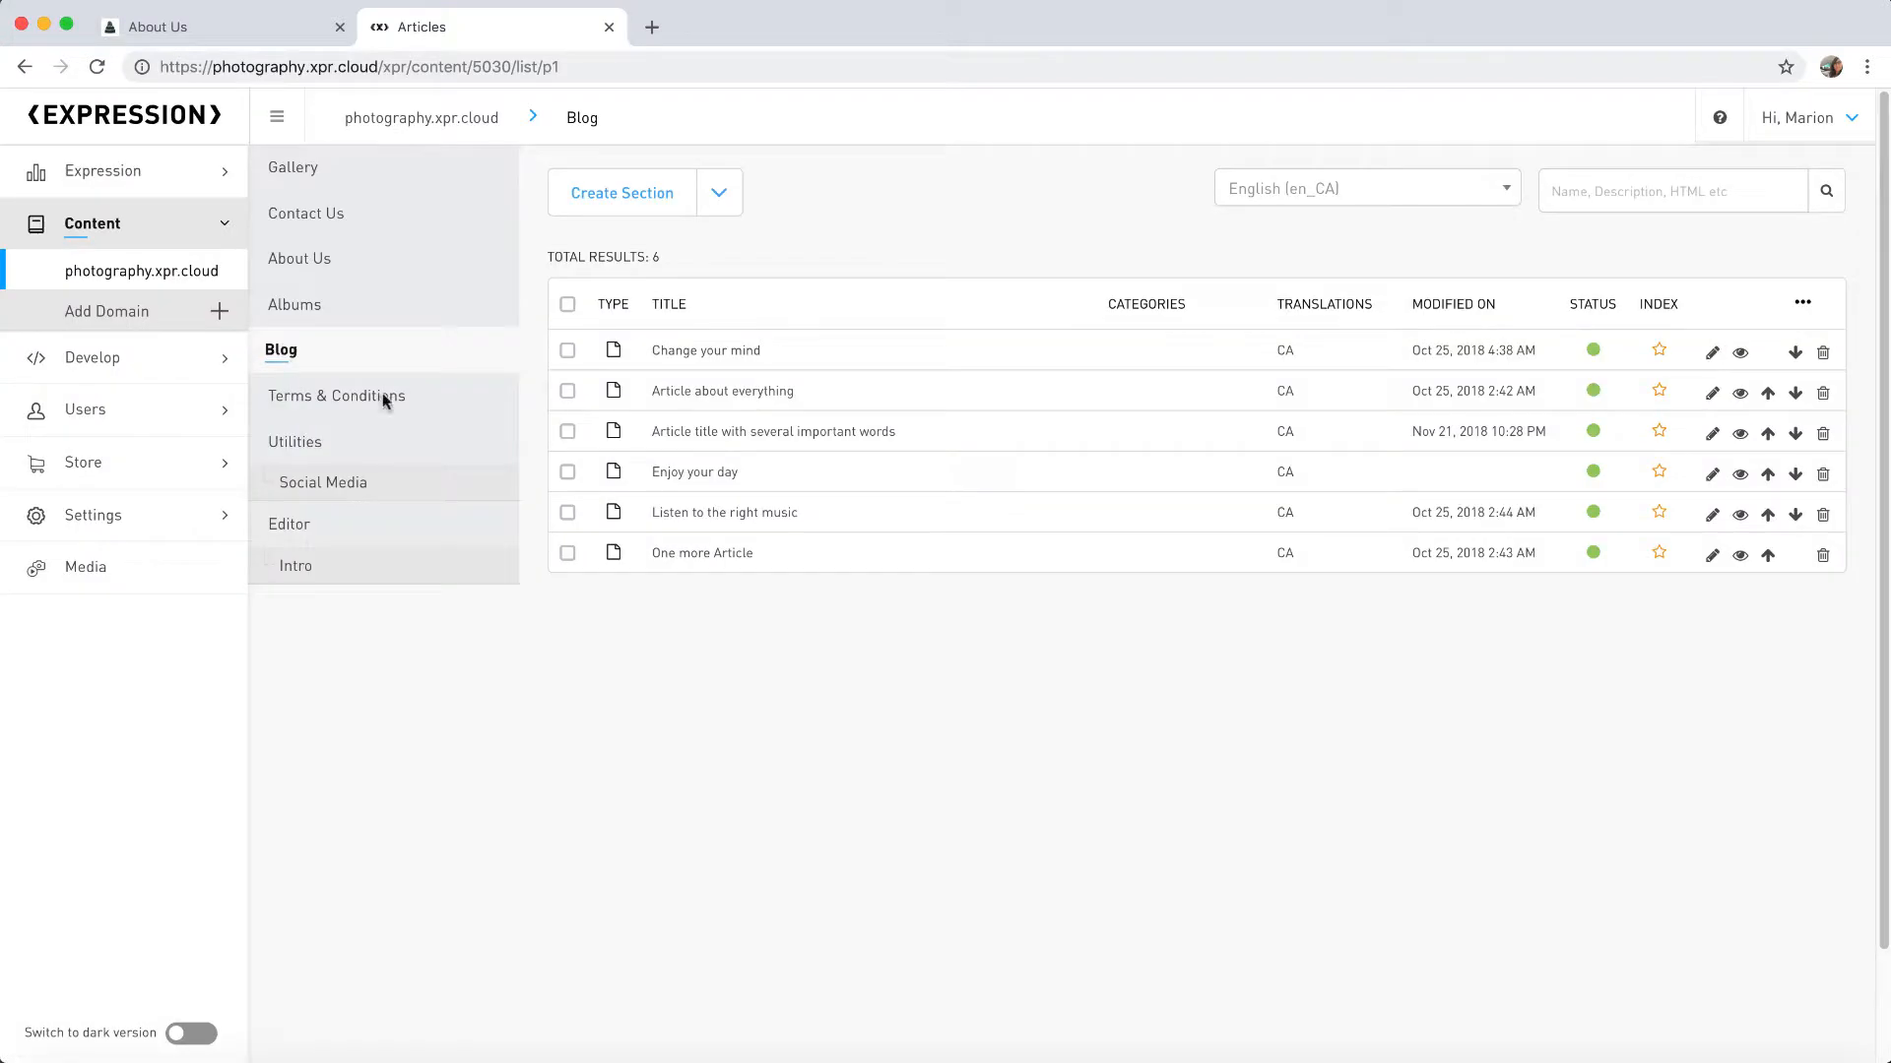
{"action": "left_click", "coordinate": [310, 258]}
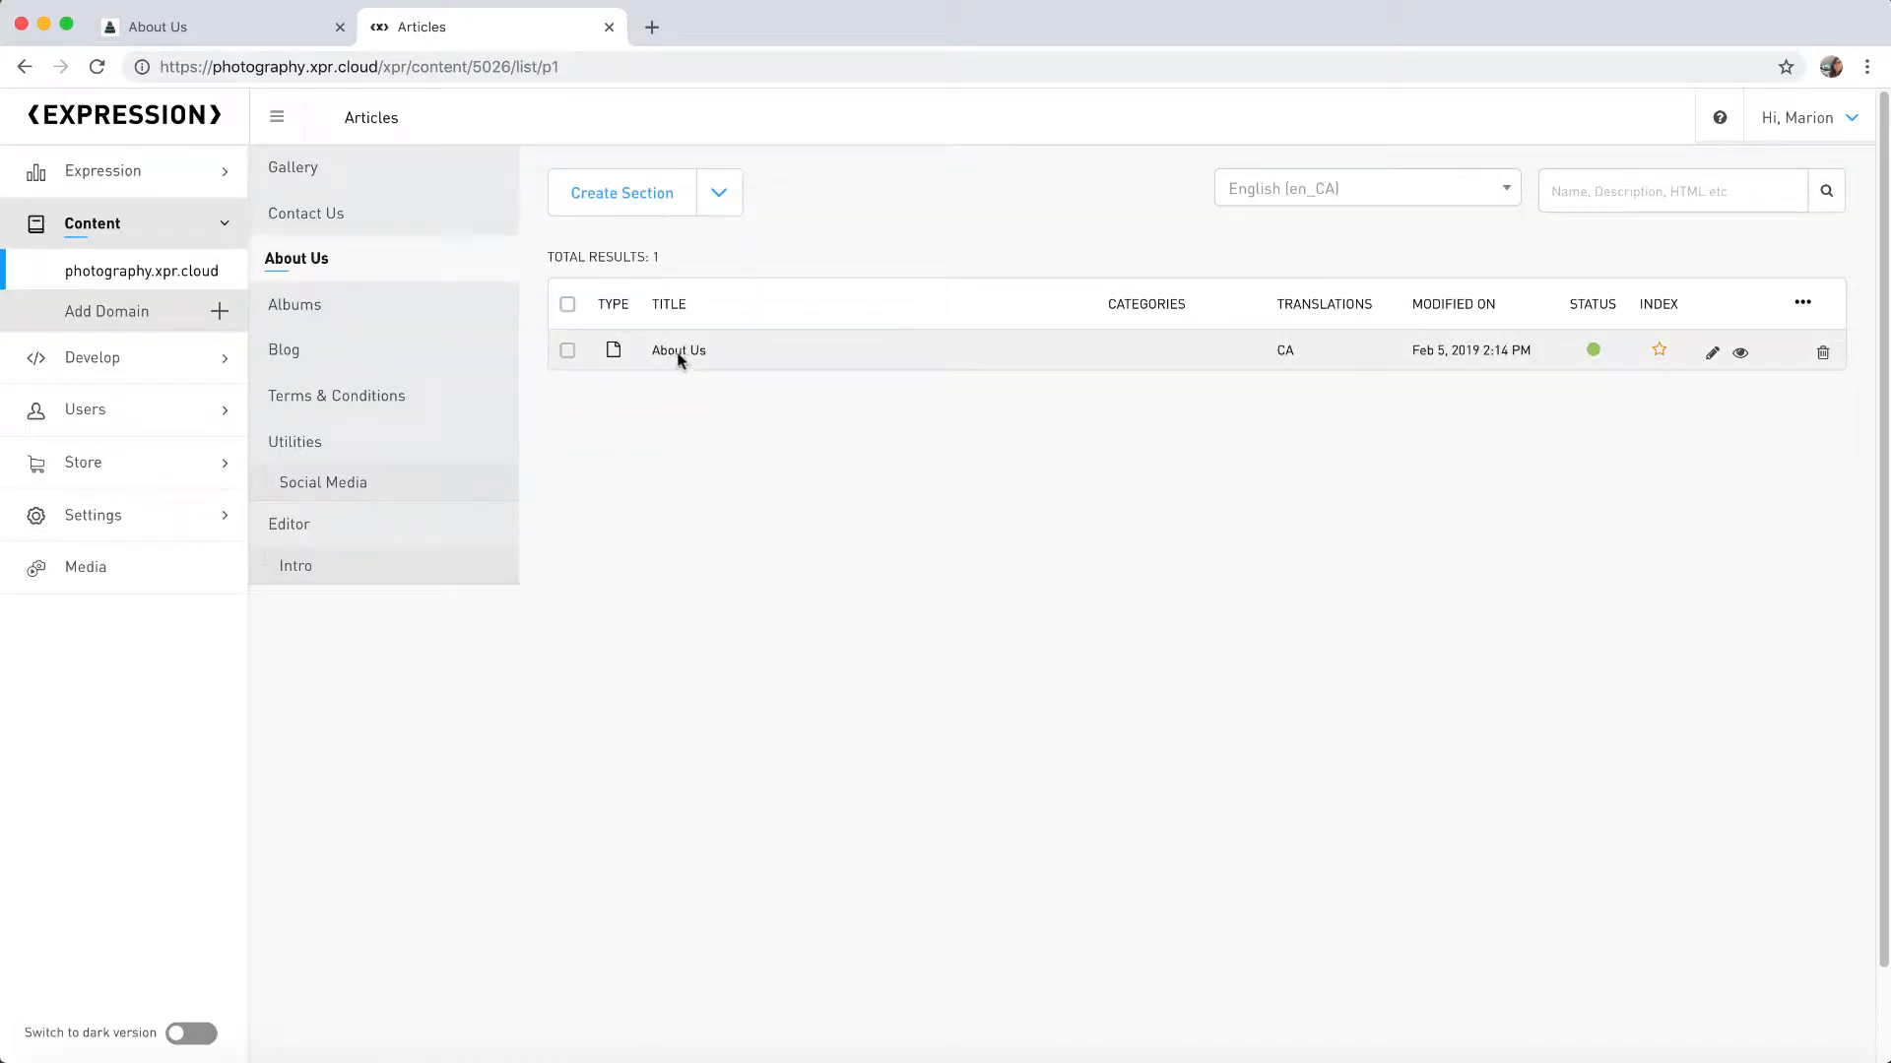
Step: Open the About Us article and replace its title with 'Who we are' plus a placeholder description
{"action": "left_click", "coordinate": [1710, 359]}
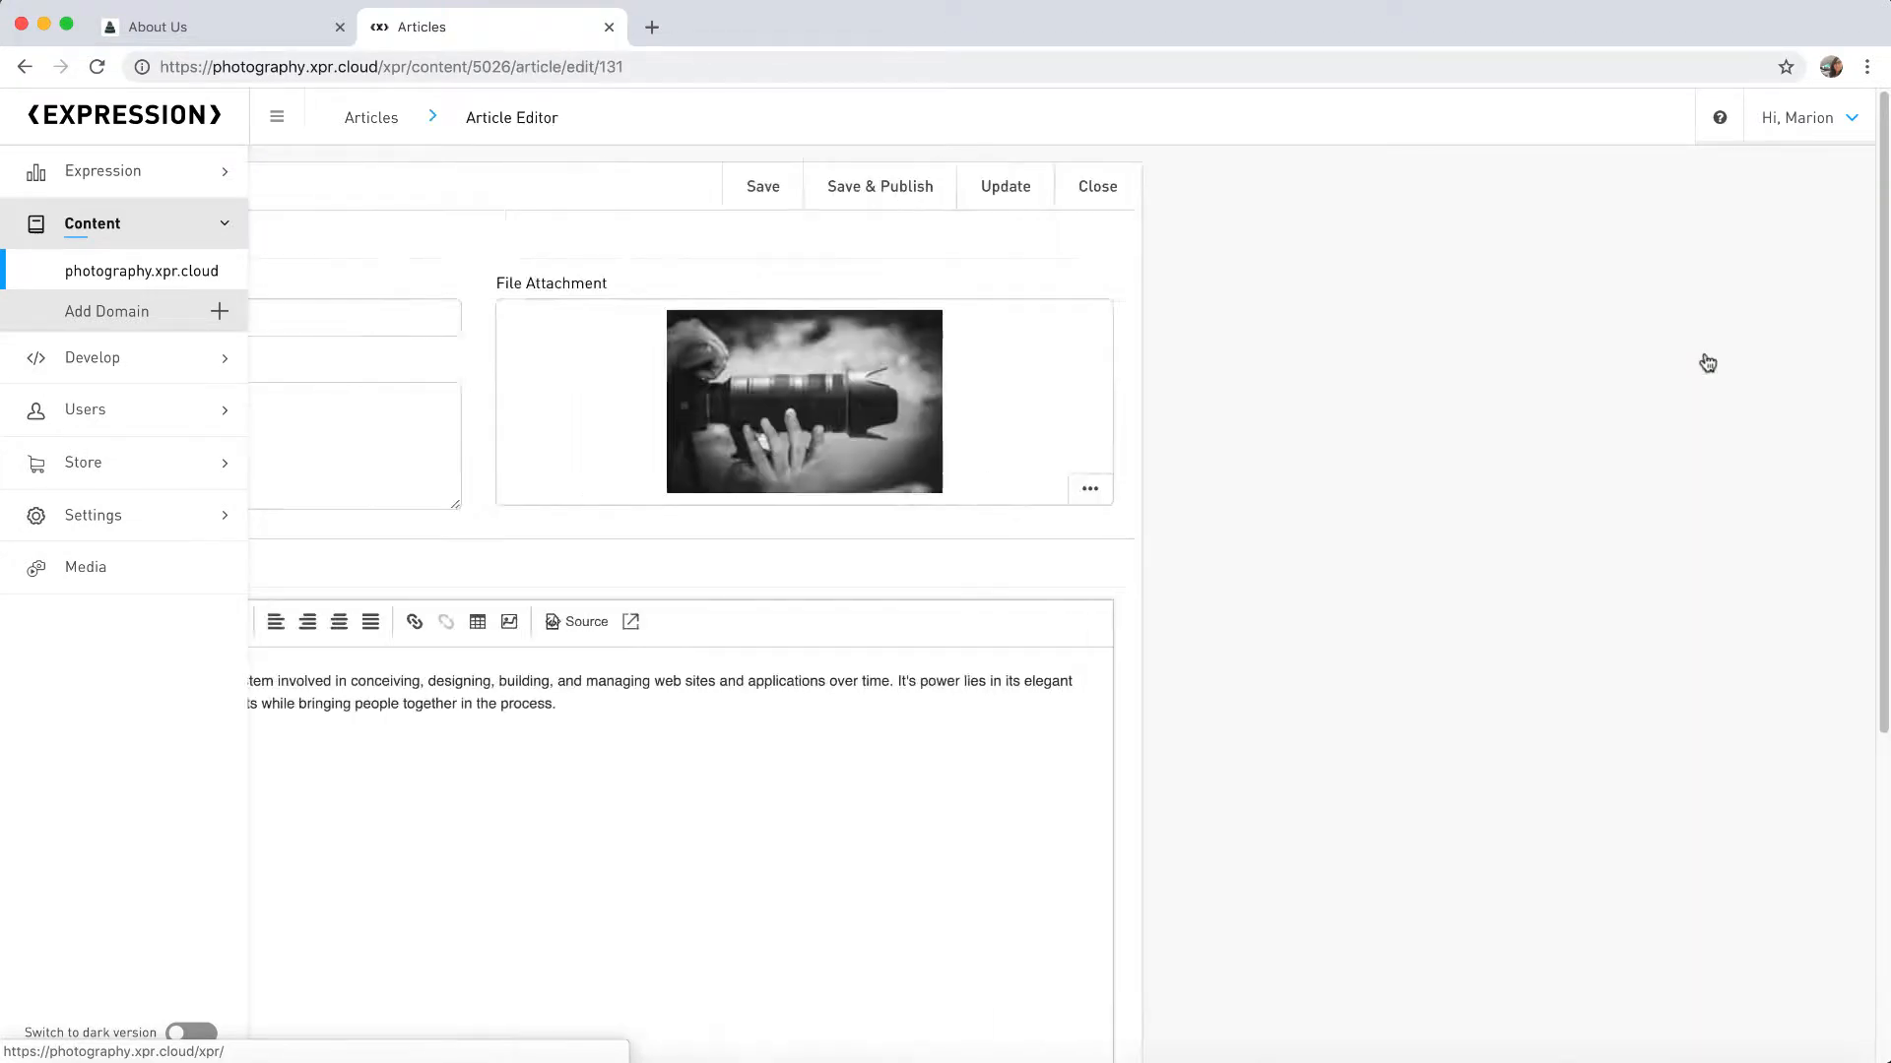
{"action": "double_click", "coordinate": [668, 318]}
{"action": "type", "text": "Who we are"}
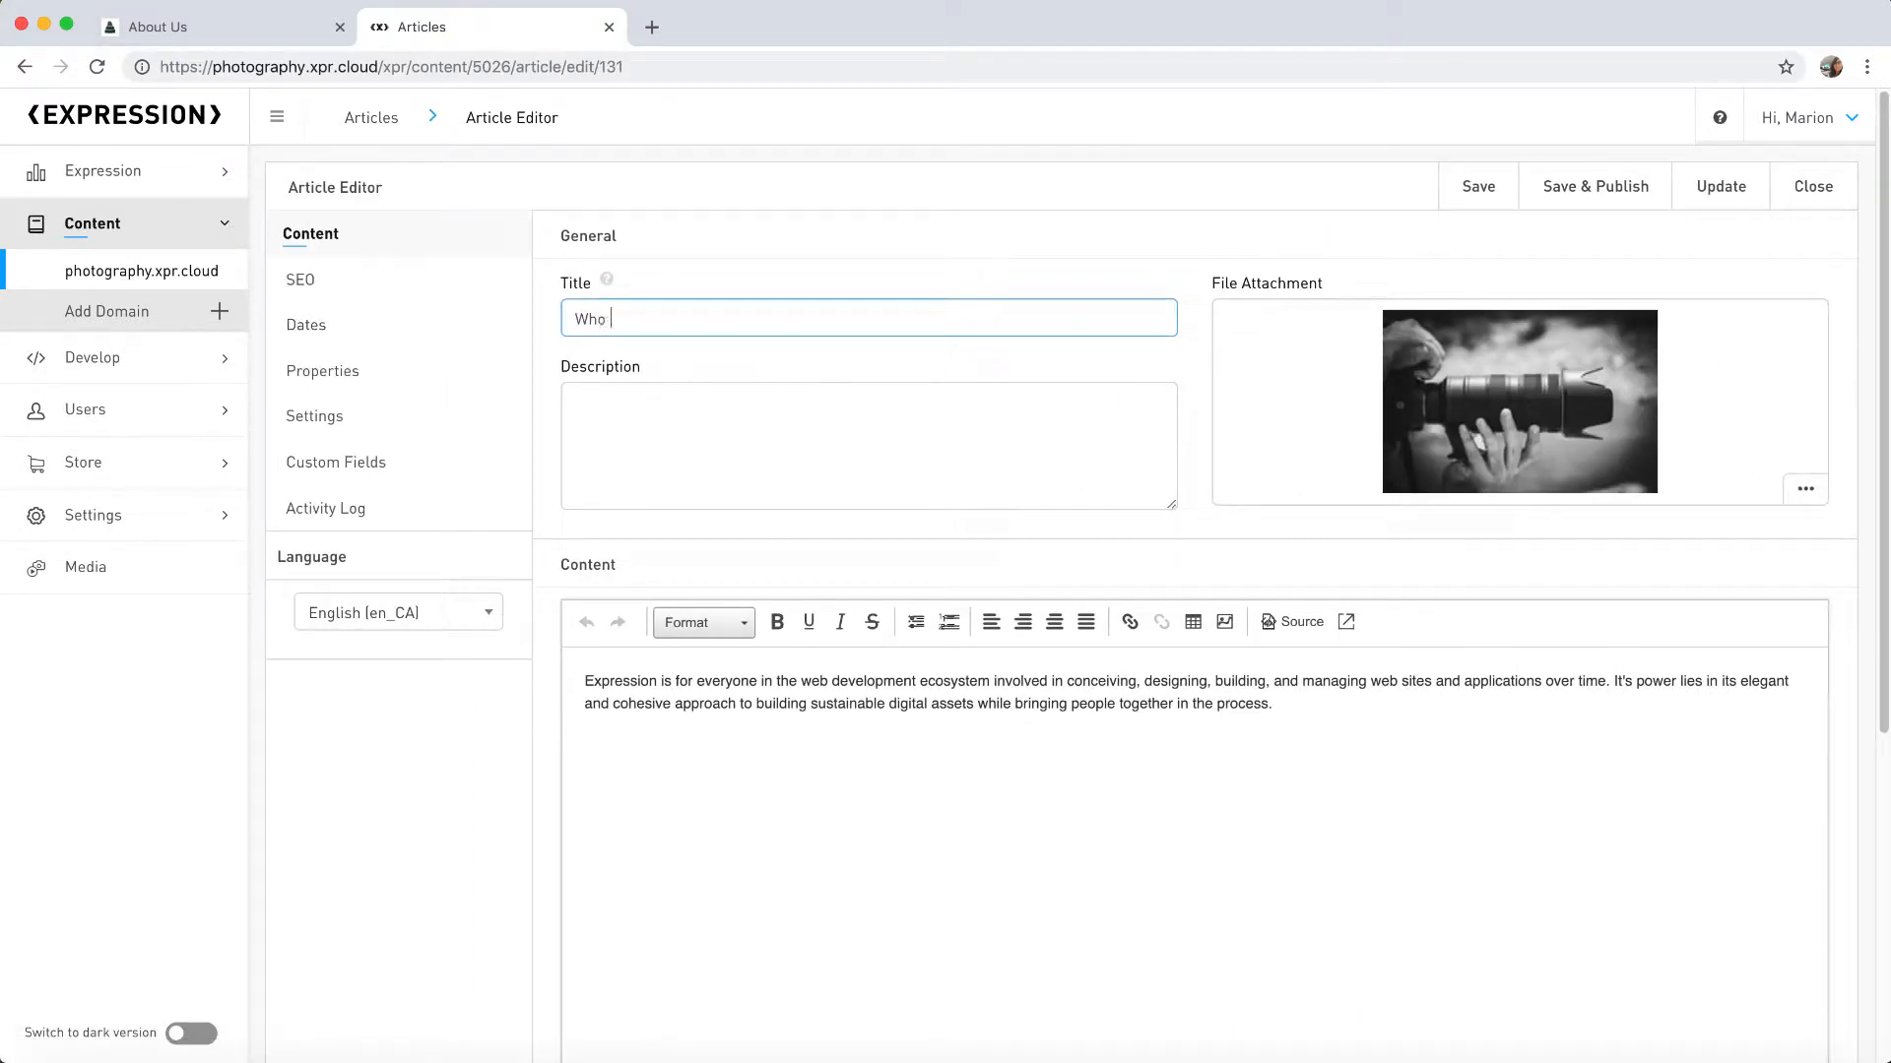
{"action": "left_click", "coordinate": [706, 395]}
{"action": "type", "text": "Description goes"}
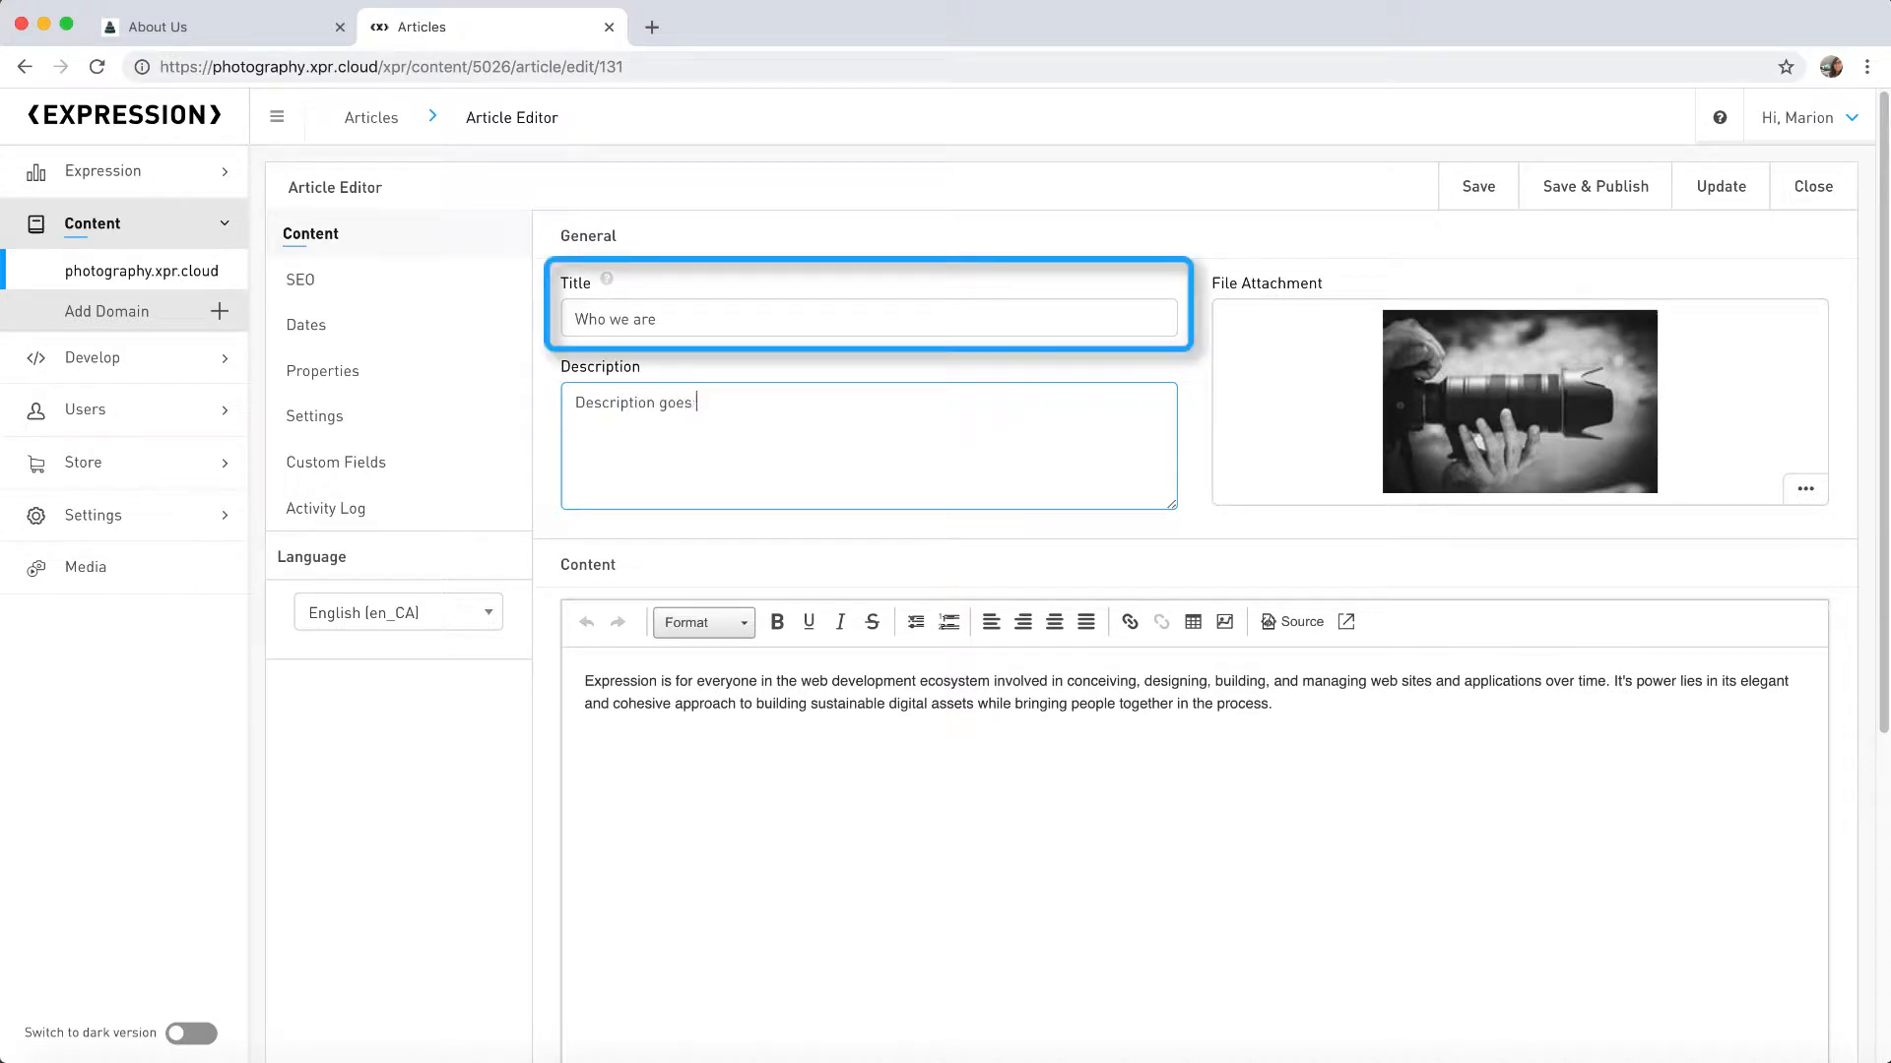
{"action": "type", "text": "."}
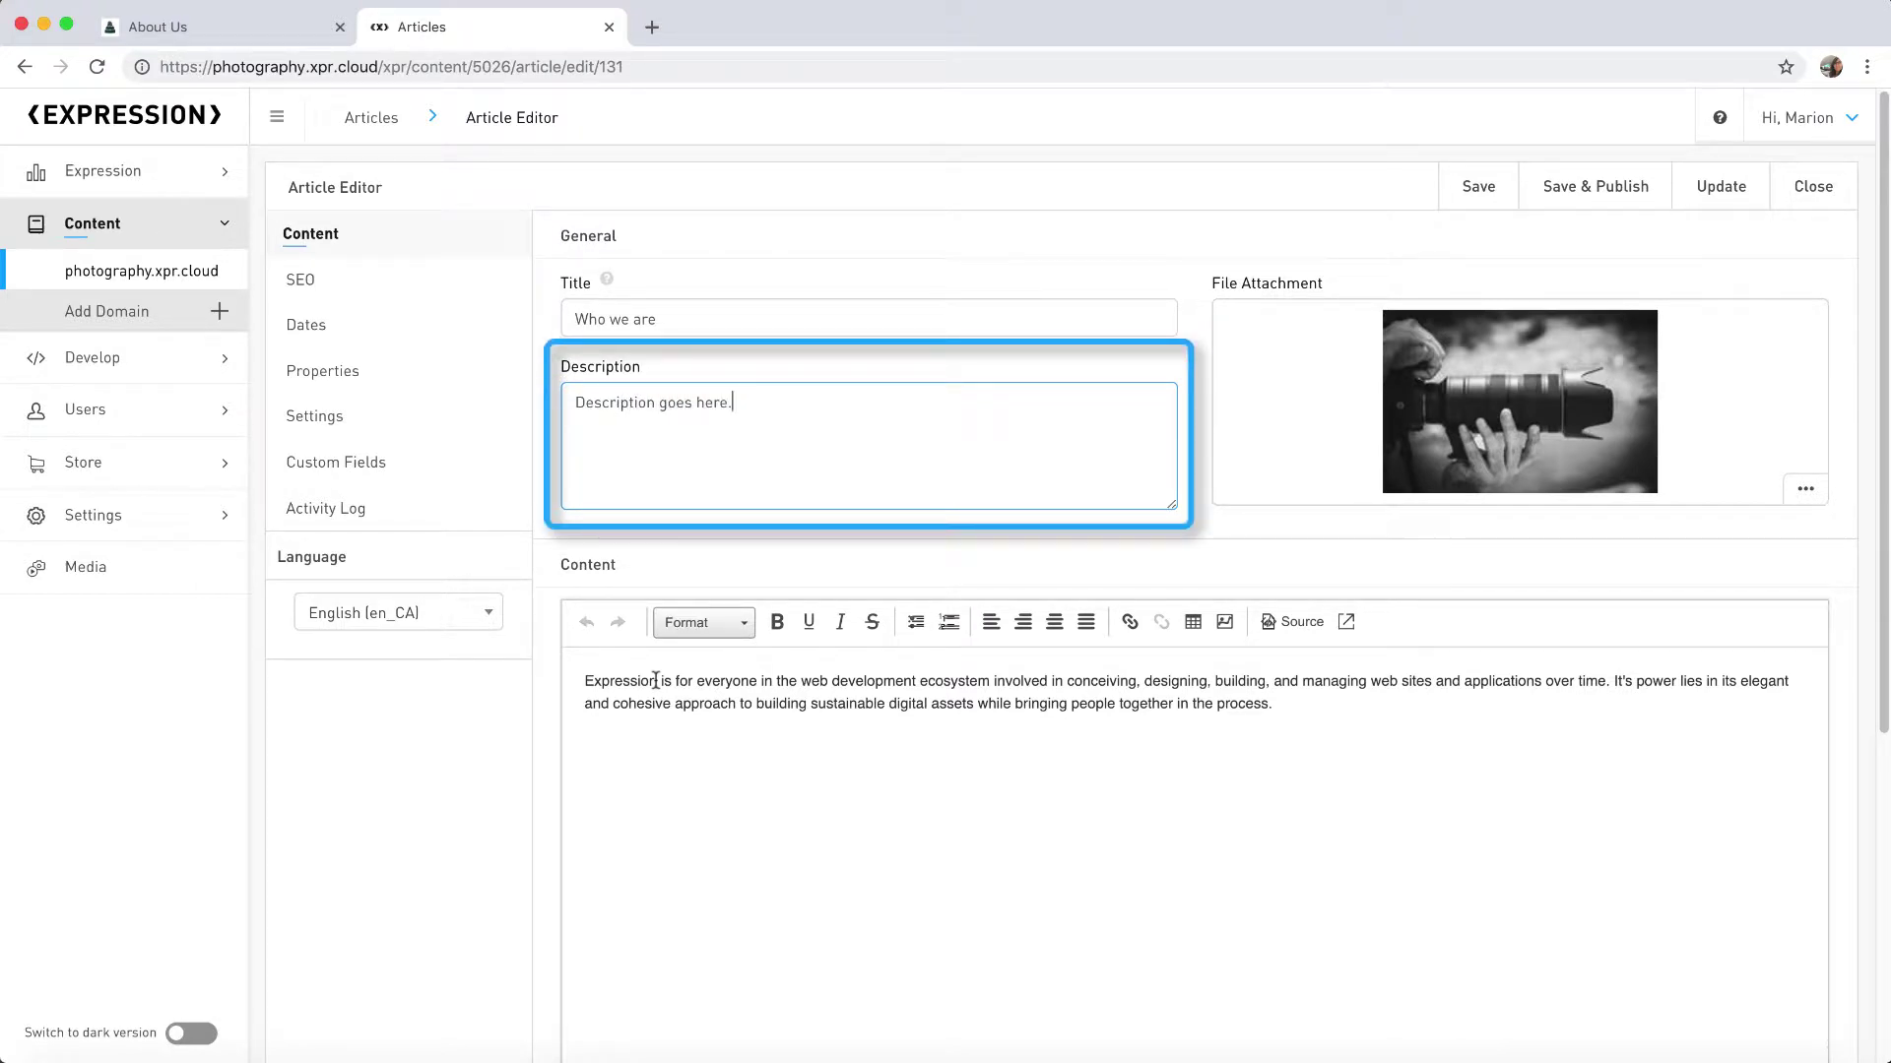
Step: Make the opening word Expression bold in the body and check the file attachment options
{"action": "double_click", "coordinate": [624, 681]}
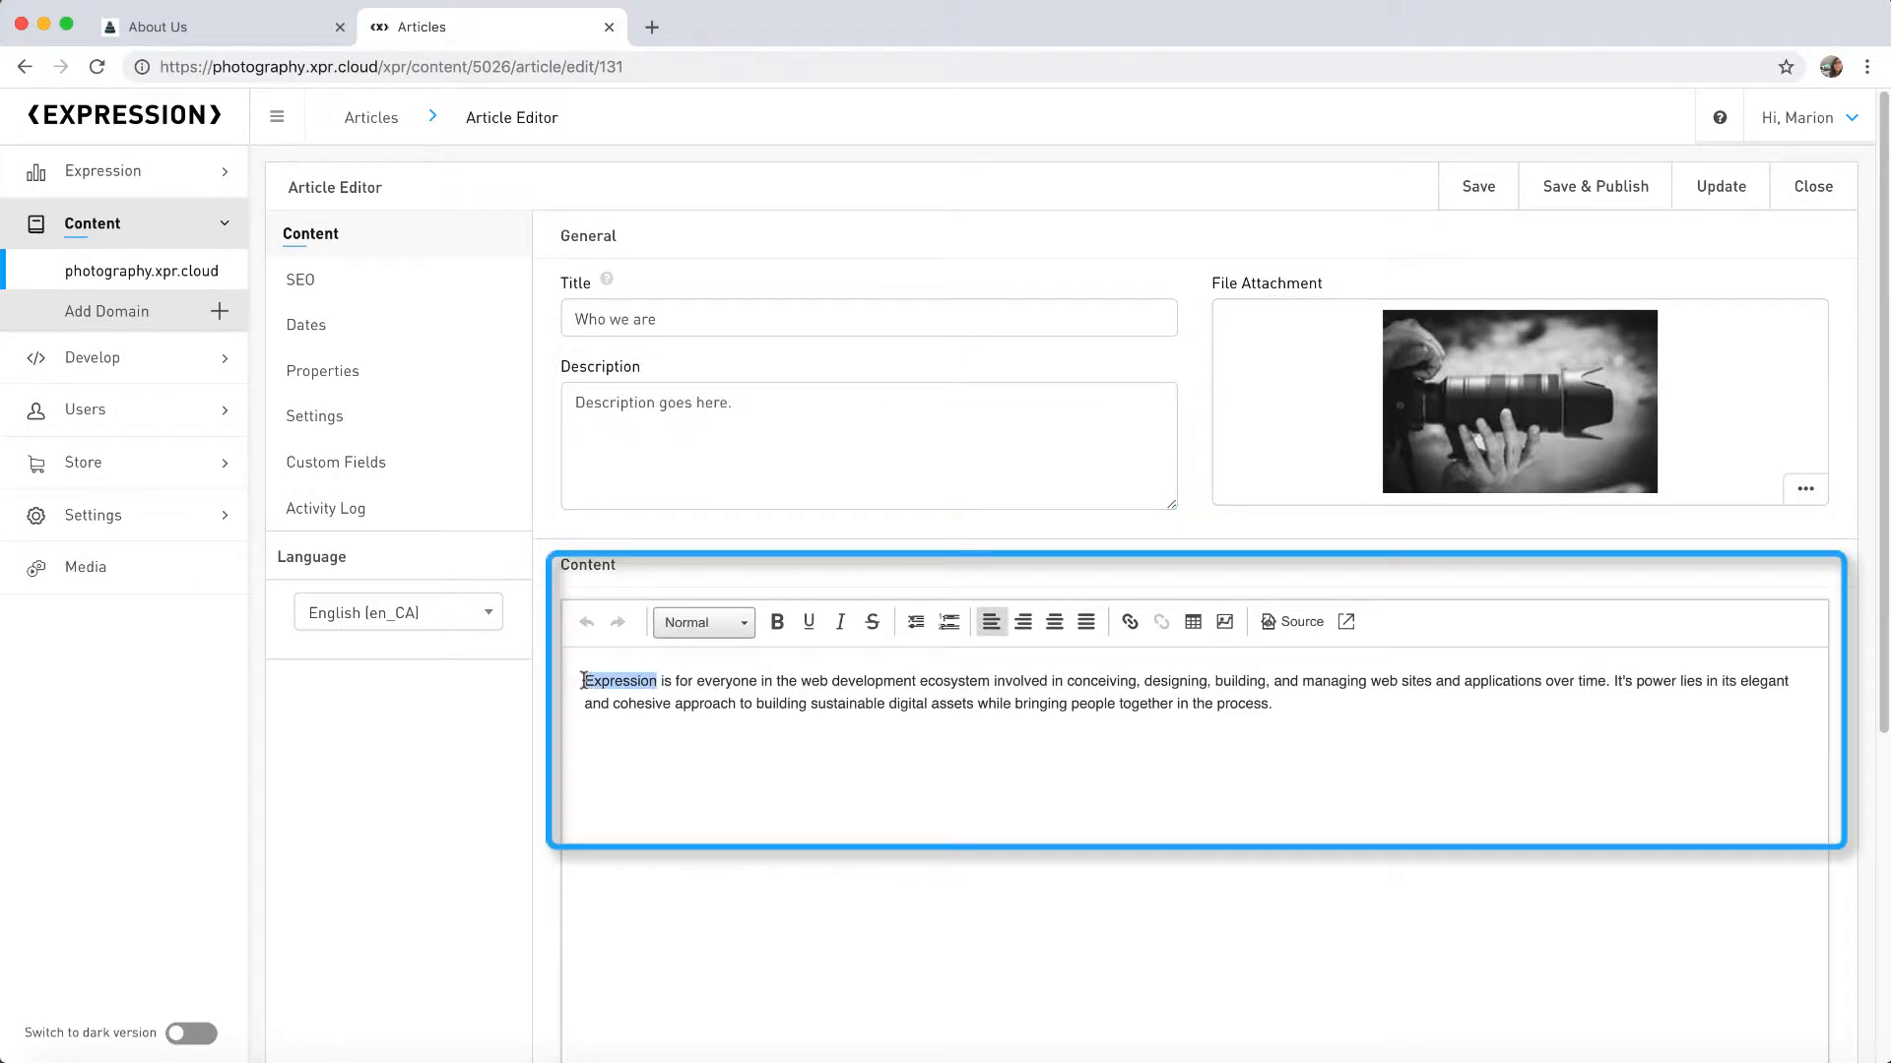
{"action": "left_click", "coordinate": [777, 620]}
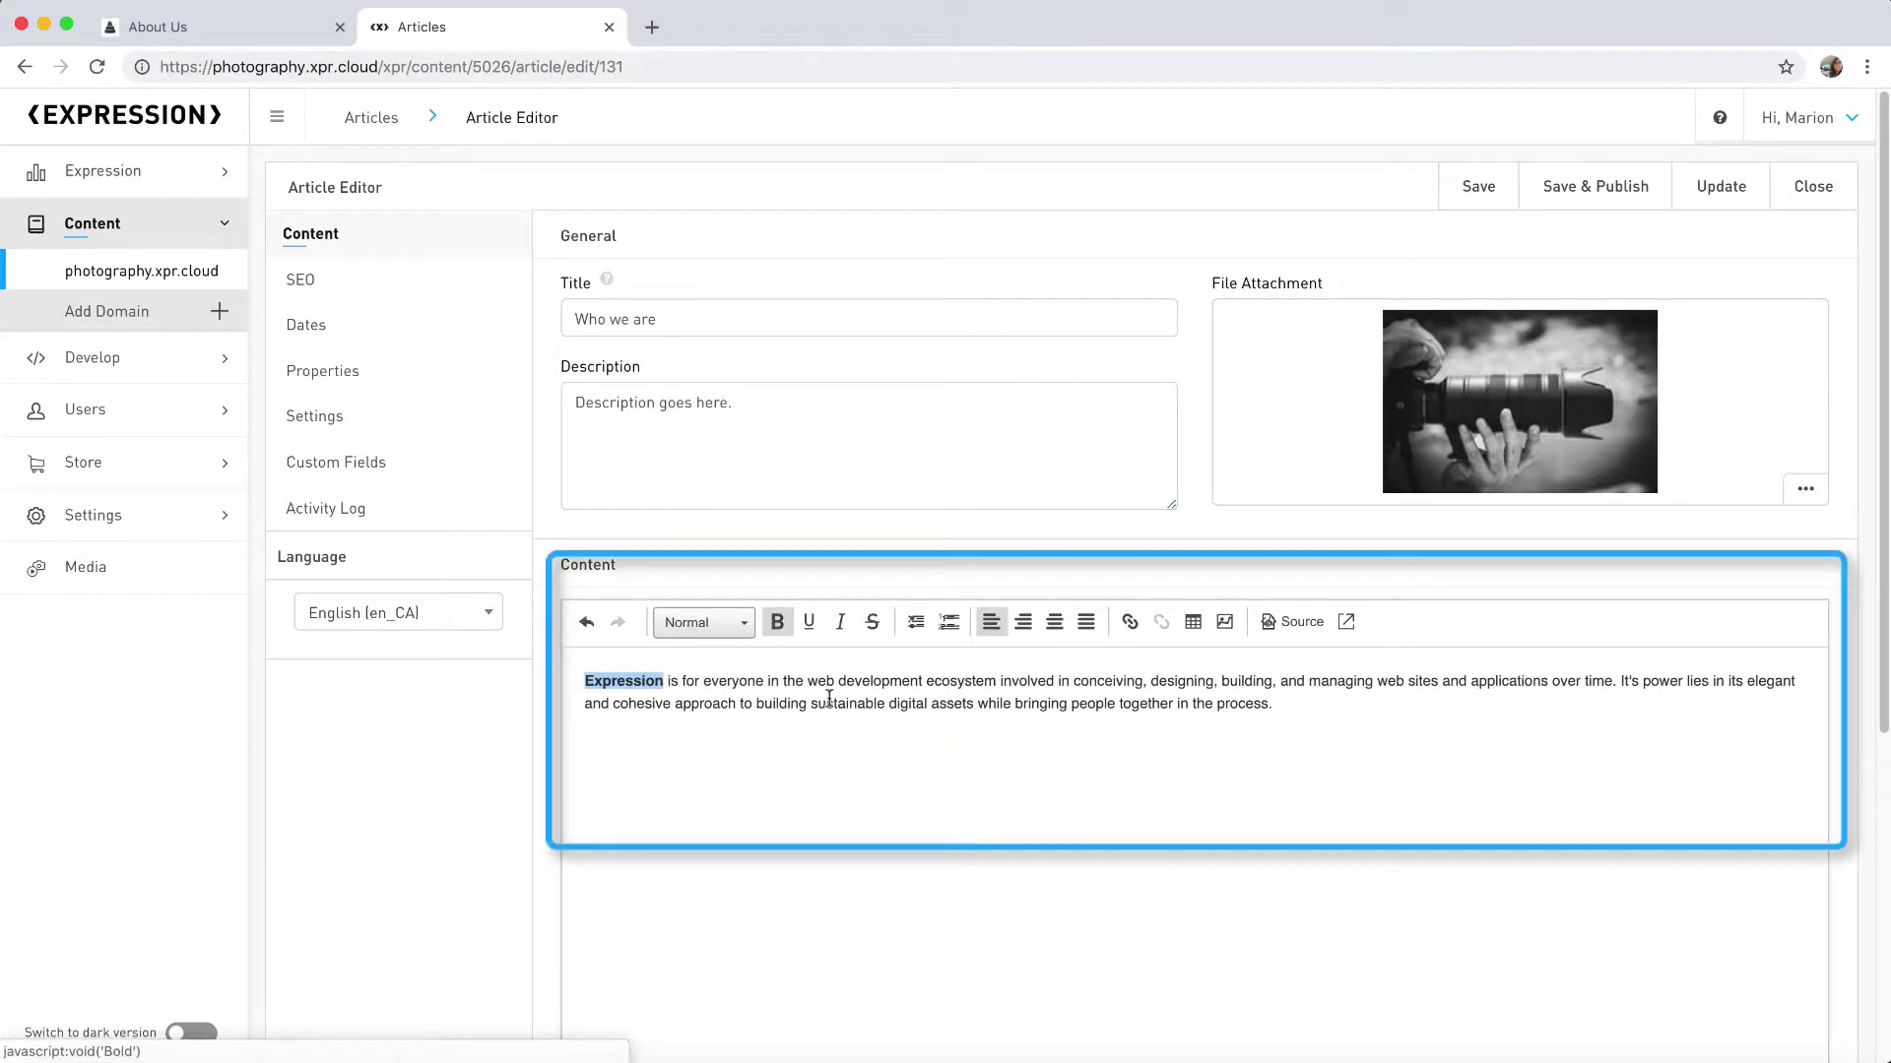
{"action": "left_click", "coordinate": [1805, 489]}
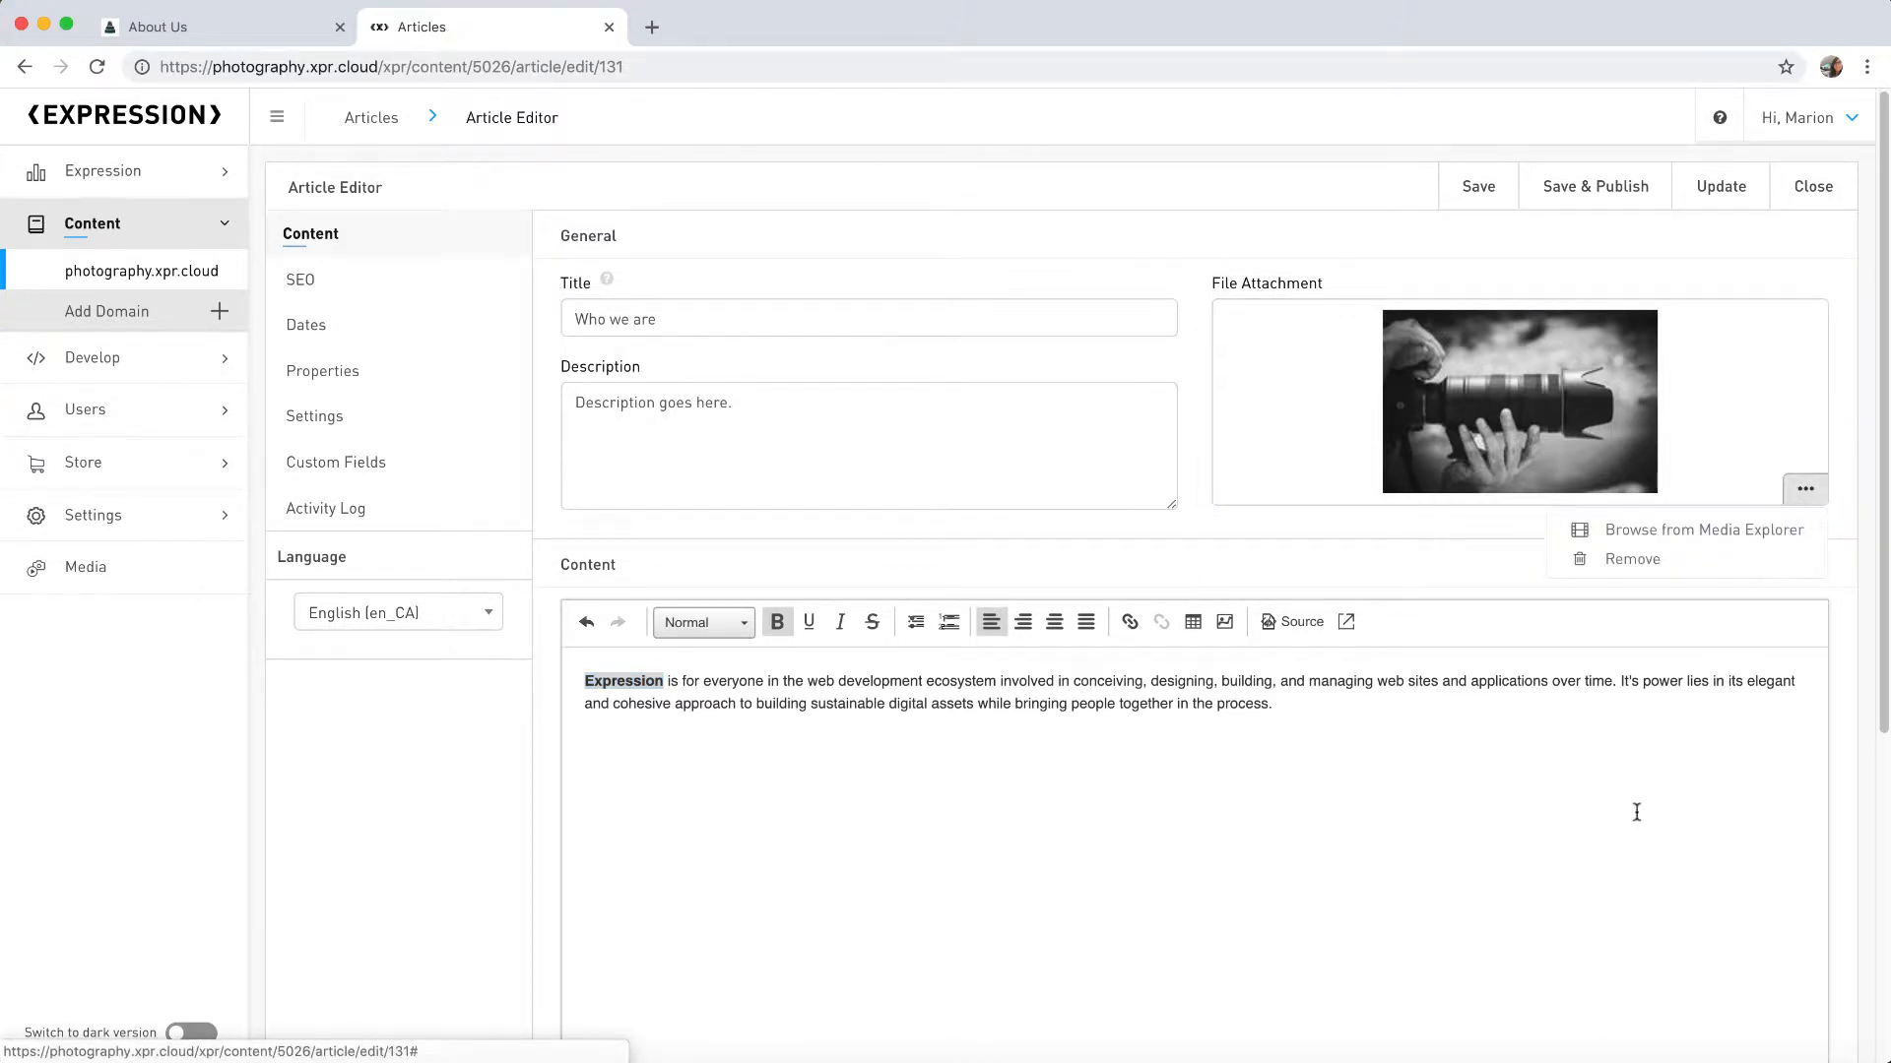
{"action": "left_click", "coordinate": [1635, 816]}
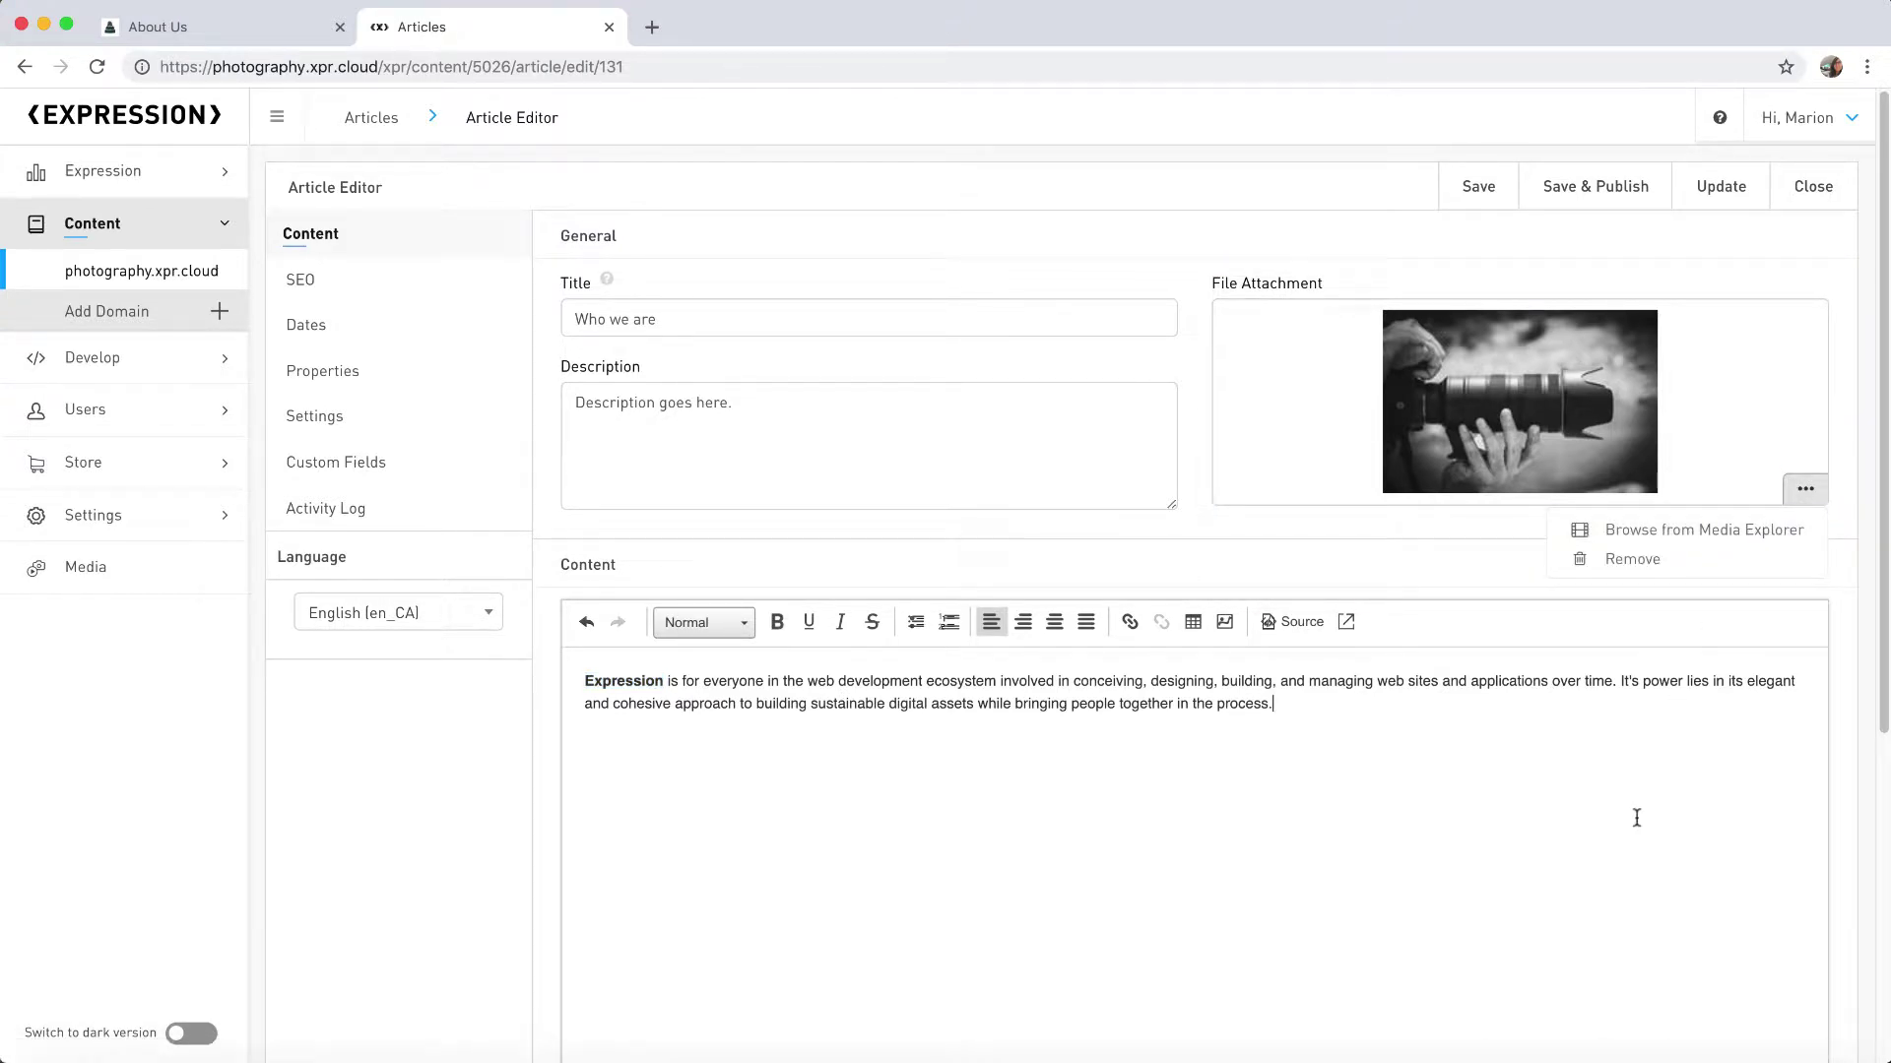
Step: Review SEO settings and set the article's start date to 2019-02-05
{"action": "left_click", "coordinate": [300, 279]}
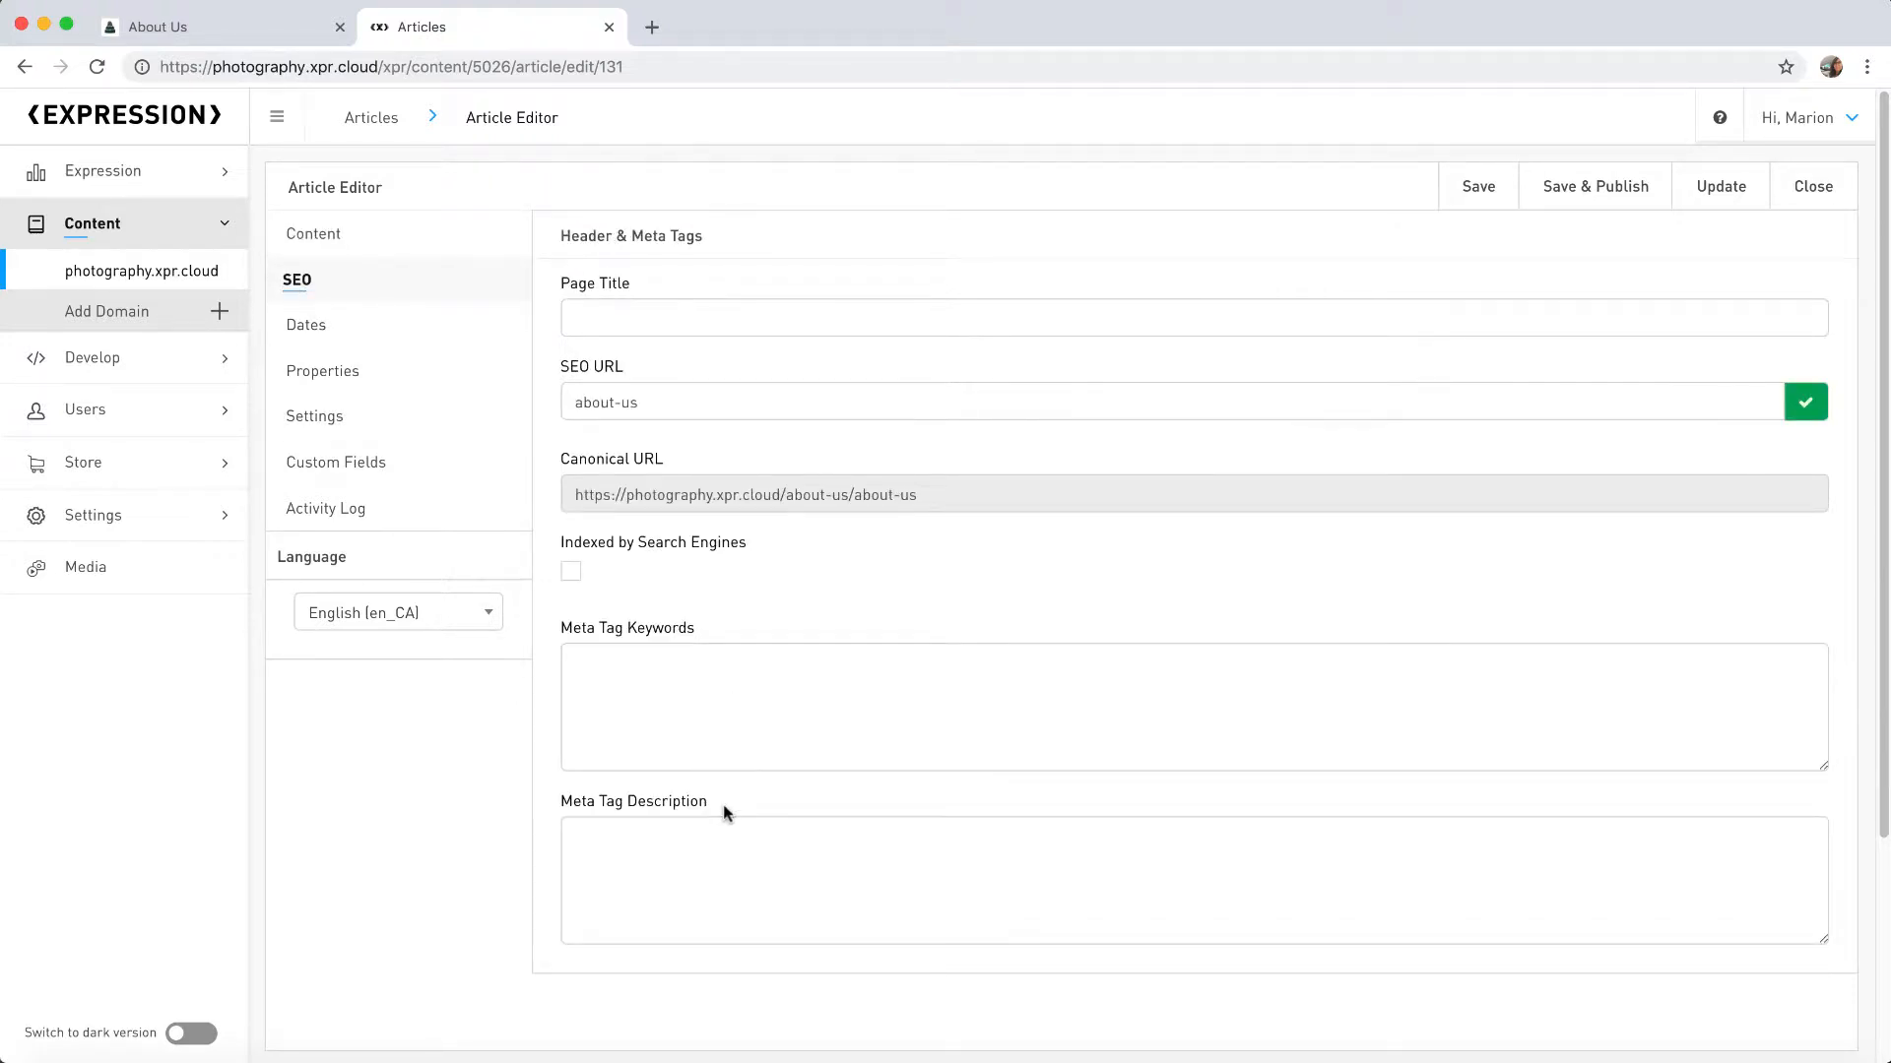
{"action": "left_click", "coordinate": [305, 325]}
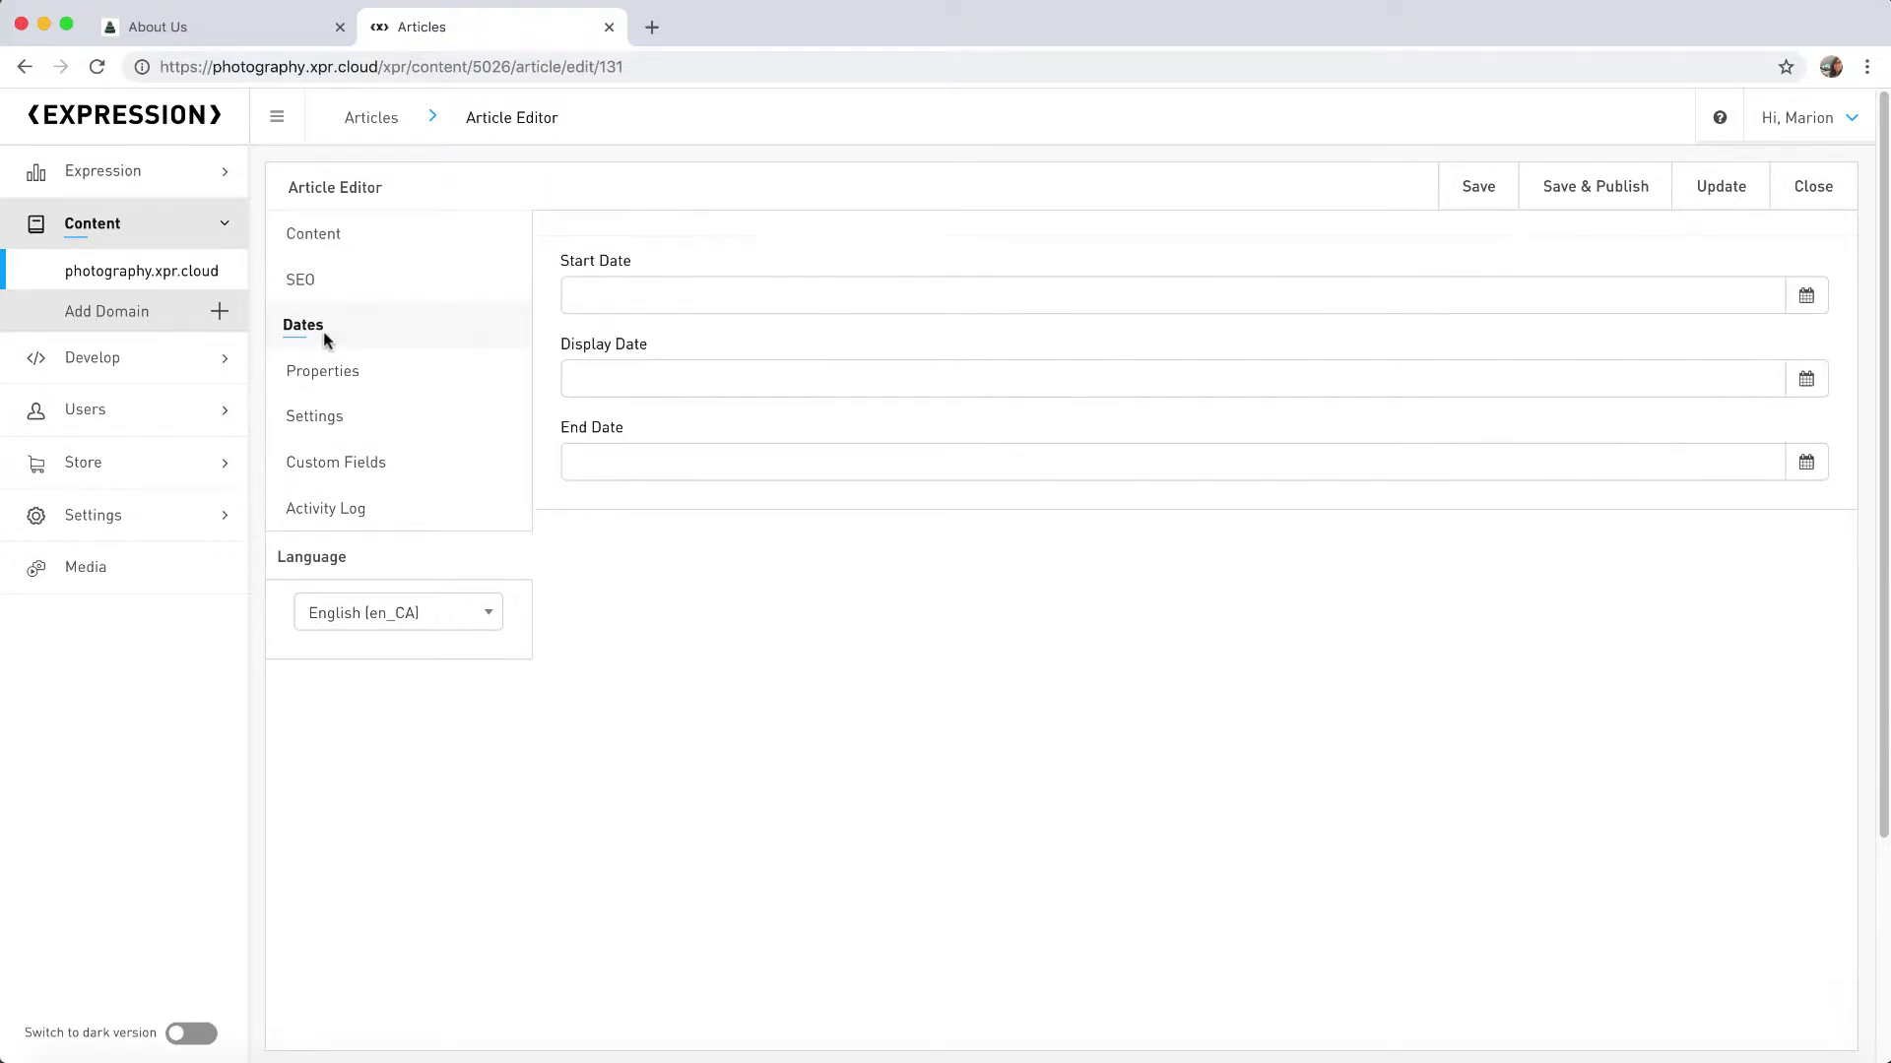
{"action": "left_click", "coordinate": [666, 301]}
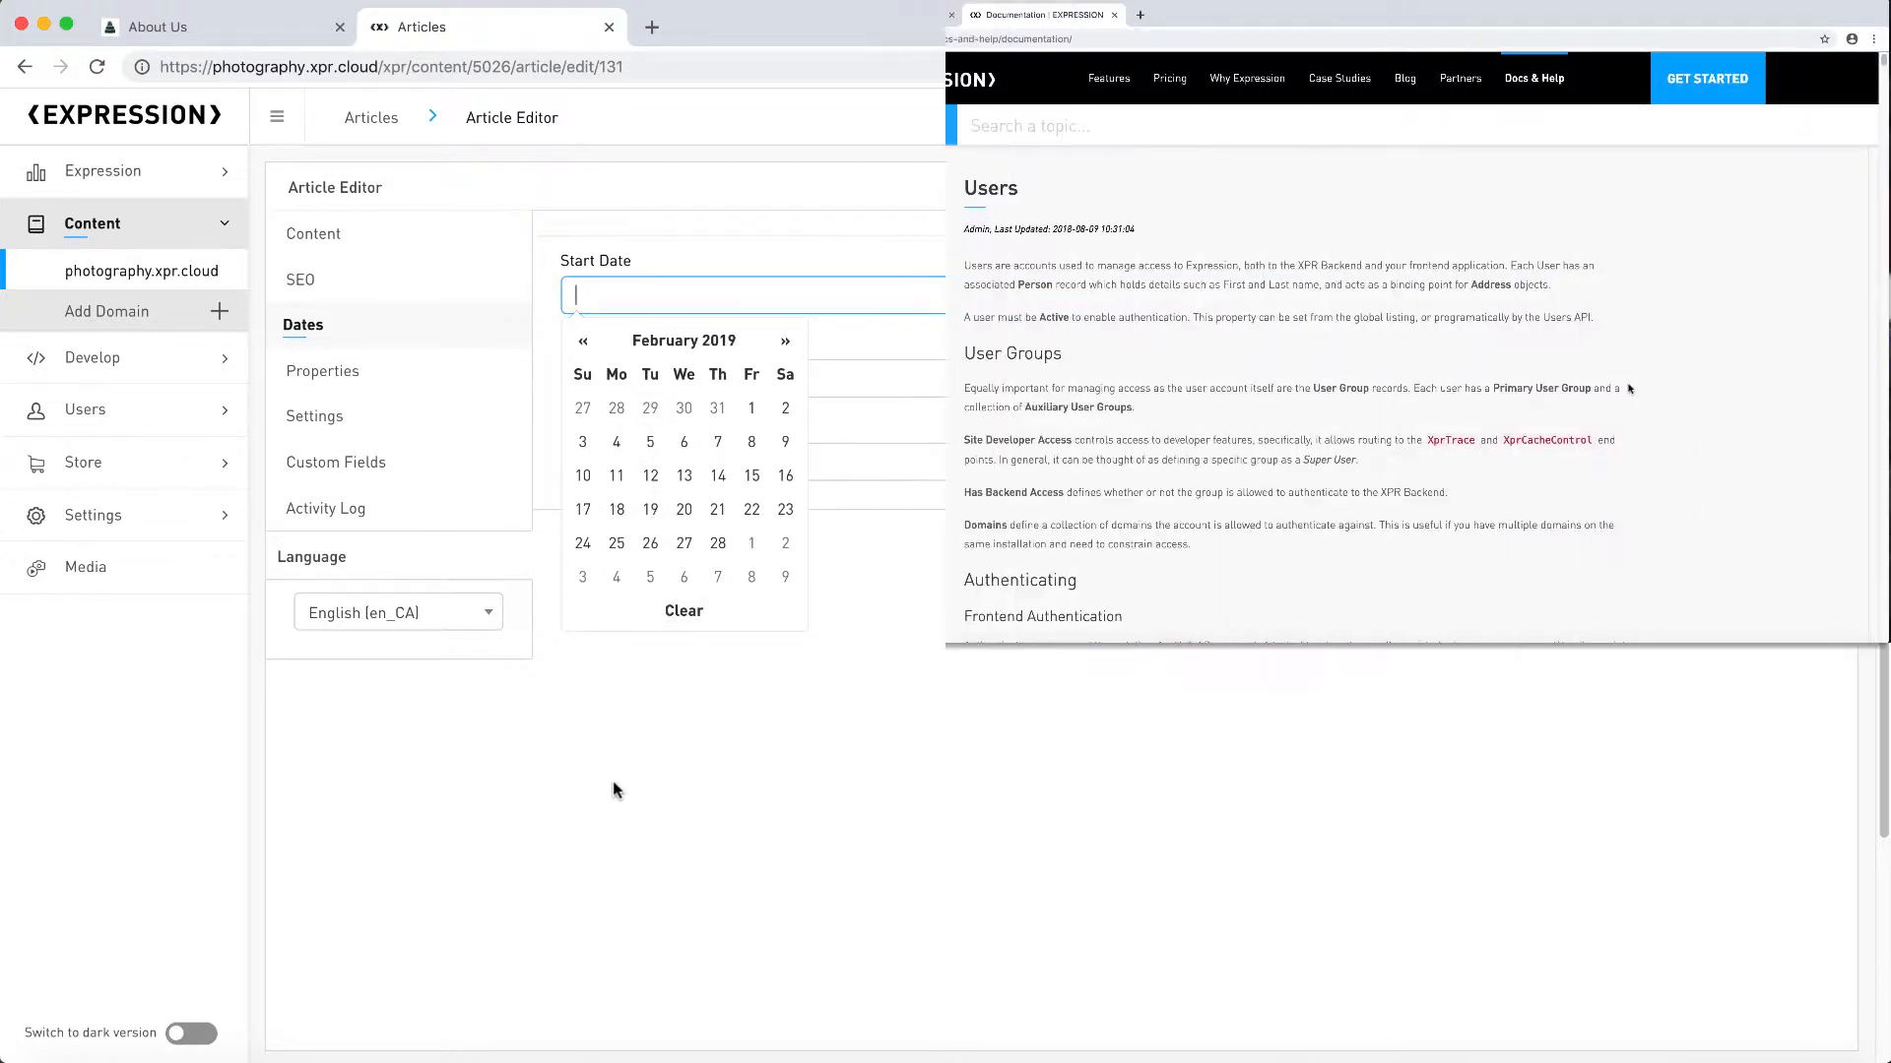
{"action": "left_click", "coordinate": [649, 440]}
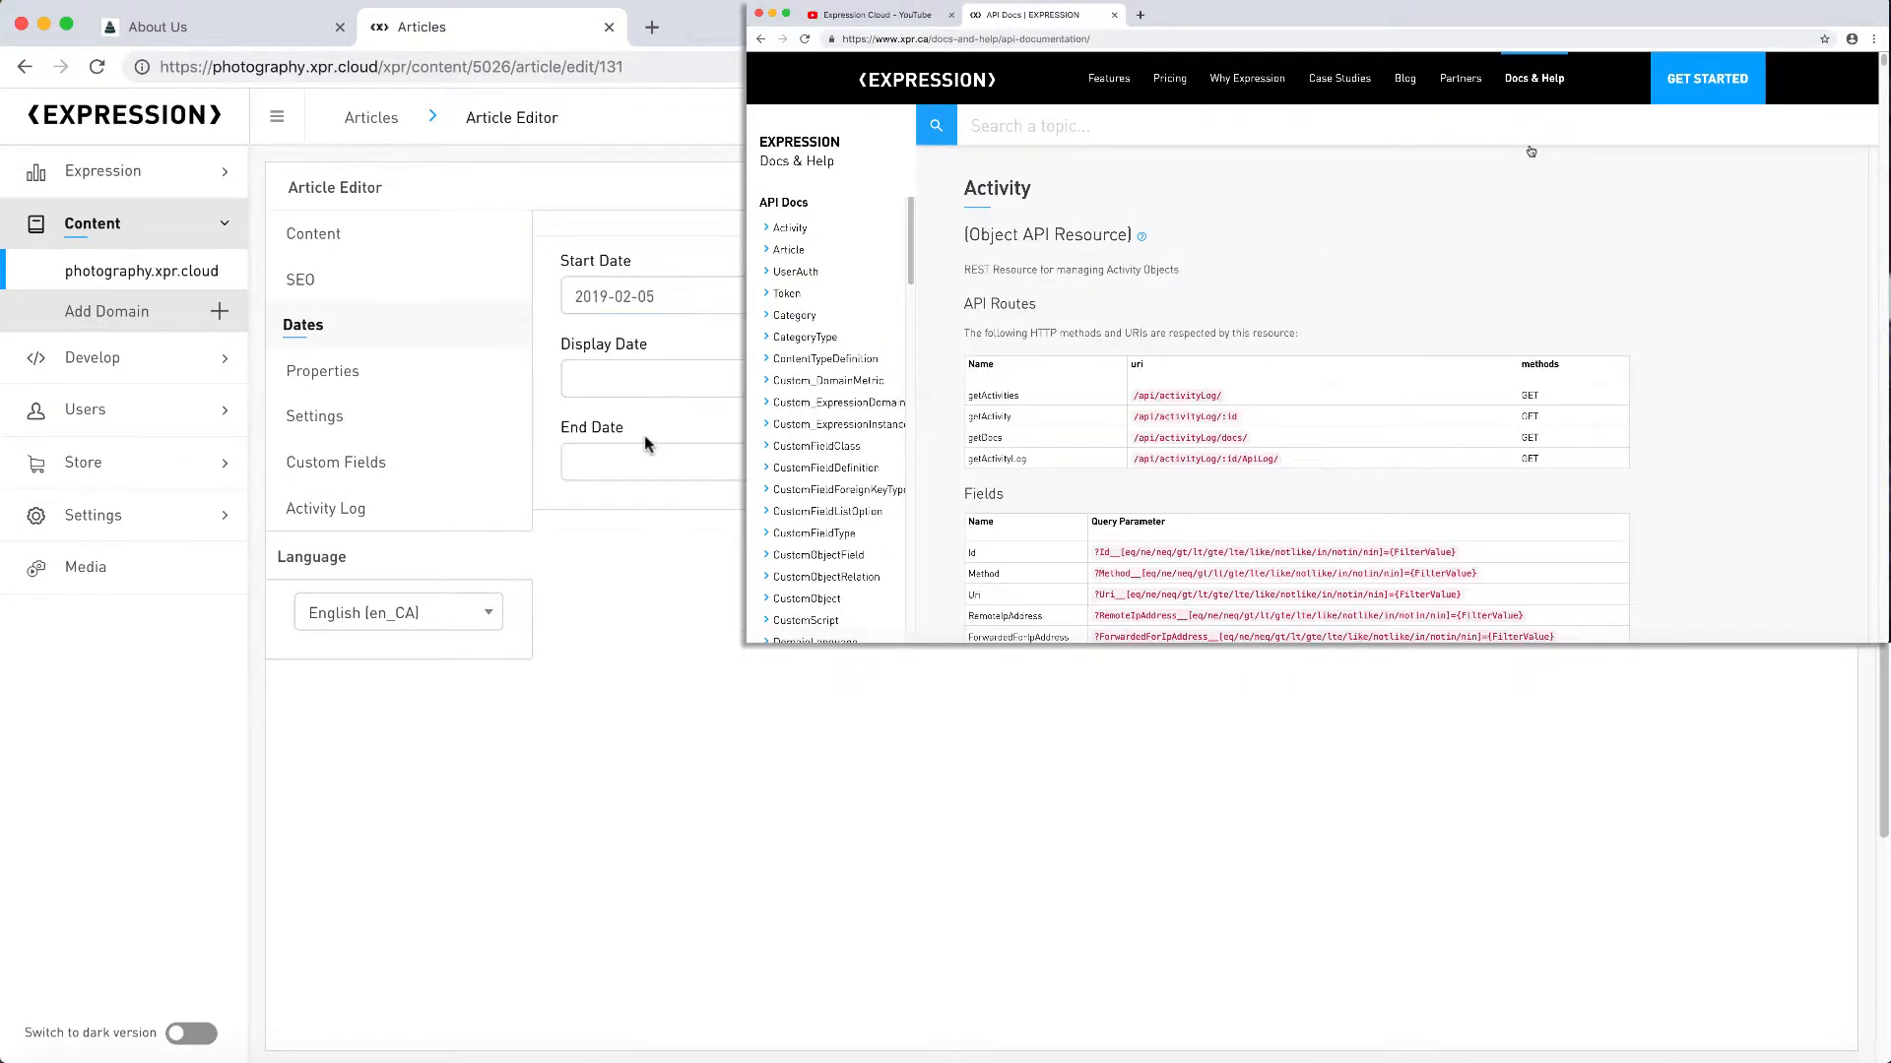
Step: Review the article's Properties and Custom Fields settings
{"action": "left_click", "coordinate": [322, 371]}
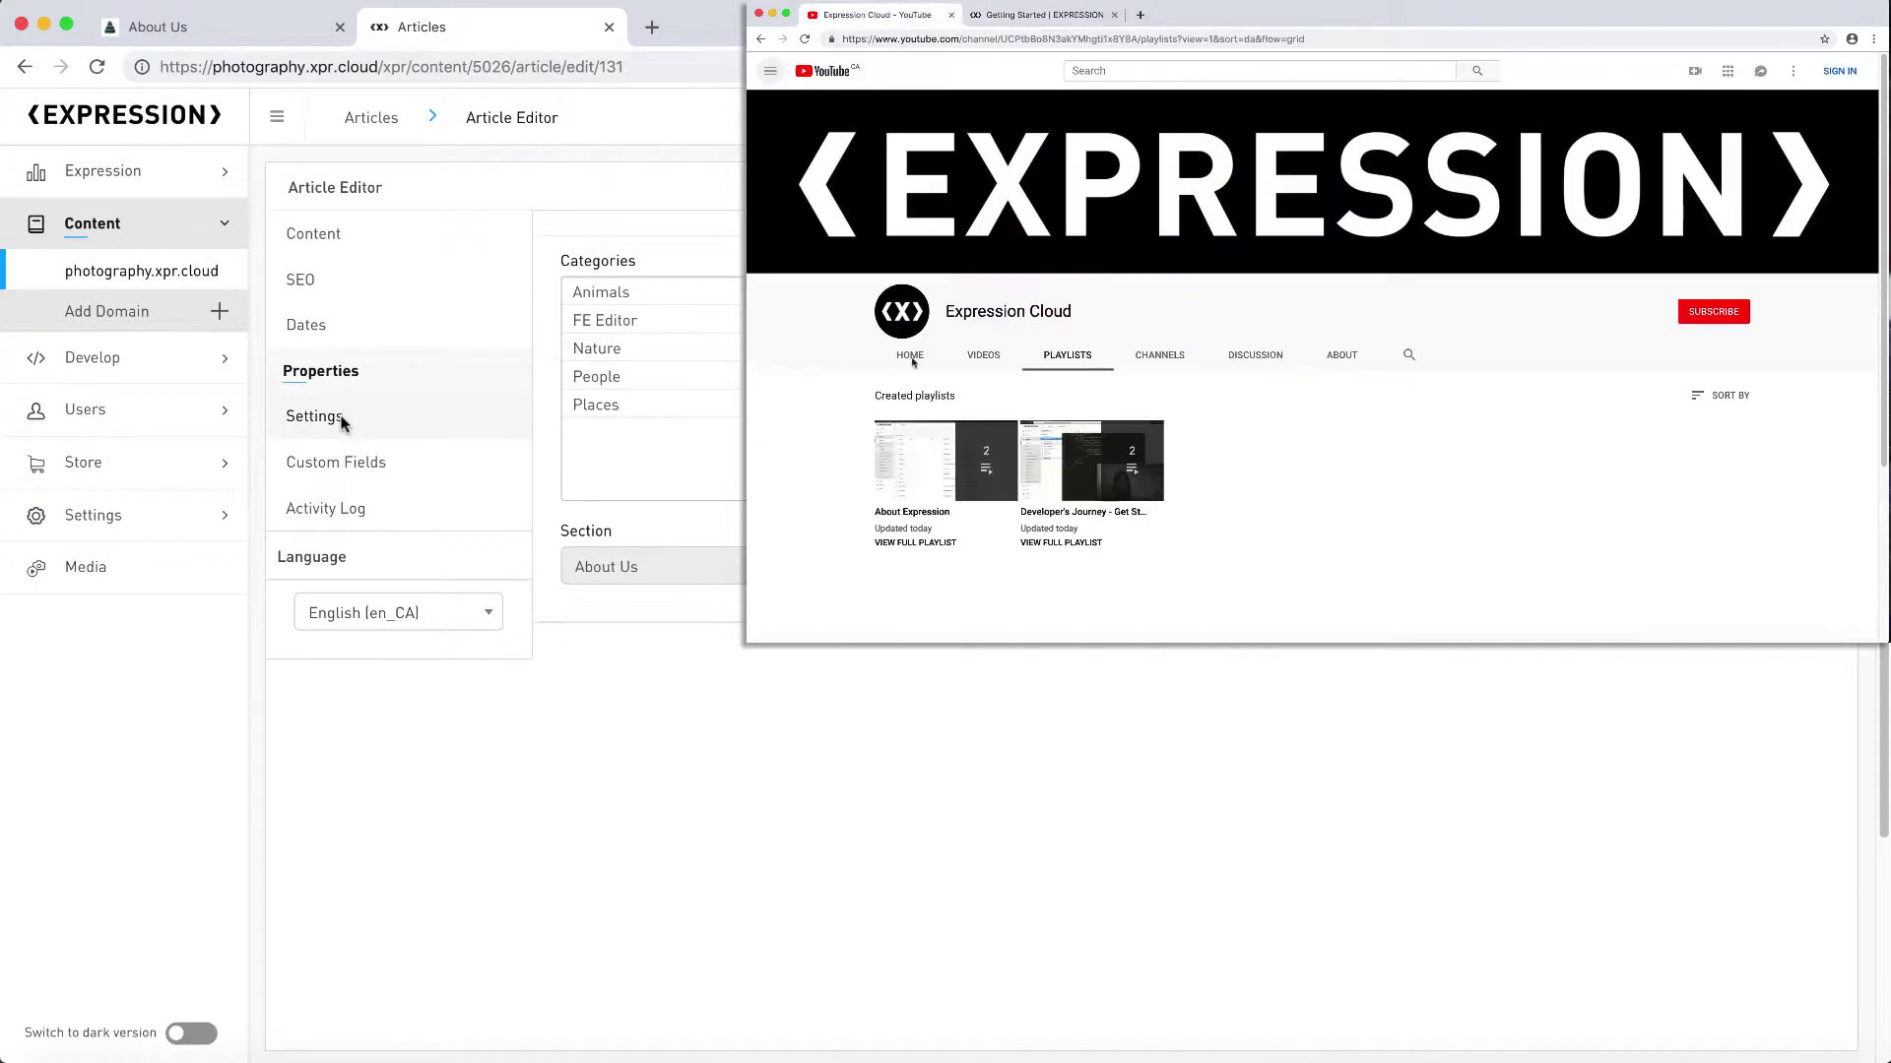
{"action": "left_click", "coordinate": [314, 417]}
{"action": "left_click", "coordinate": [336, 462]}
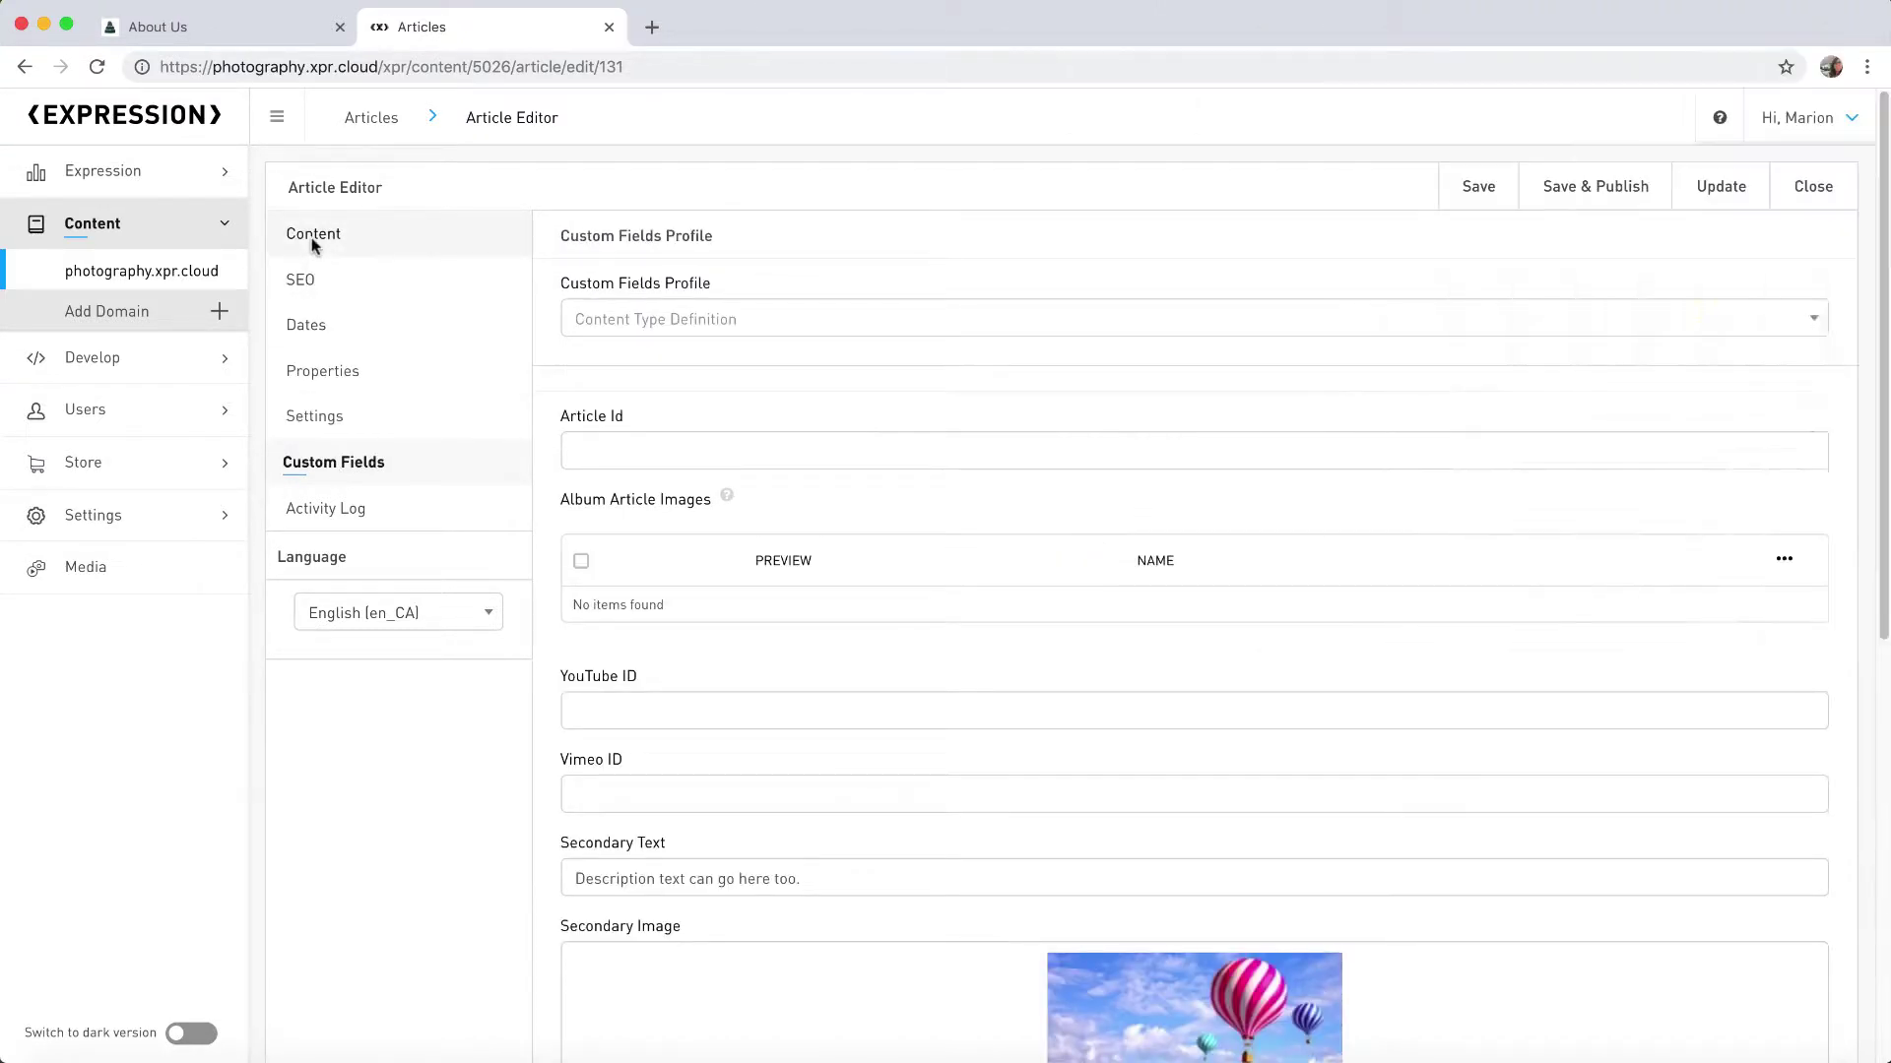
Step: Save & Publish the Who we are article and refresh the live About Us page to see it
{"action": "left_click", "coordinate": [312, 237]}
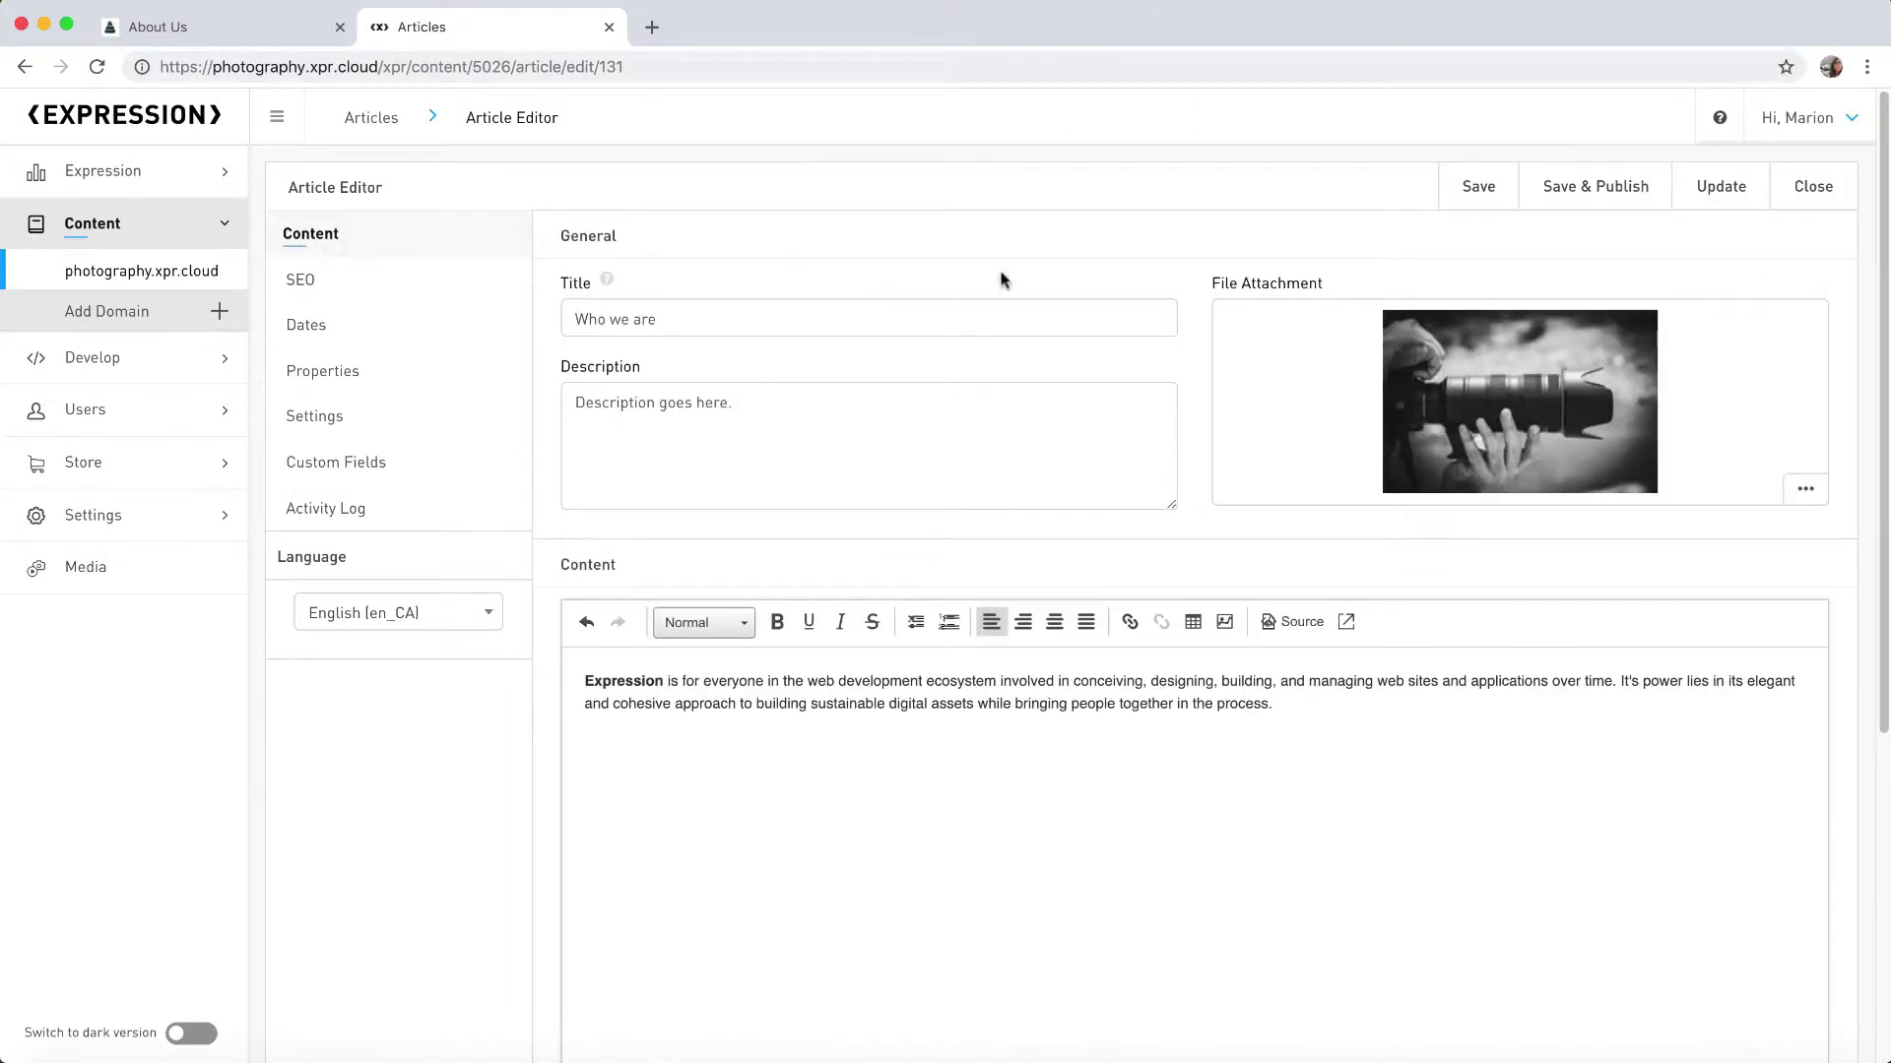
{"action": "left_click", "coordinate": [1578, 193]}
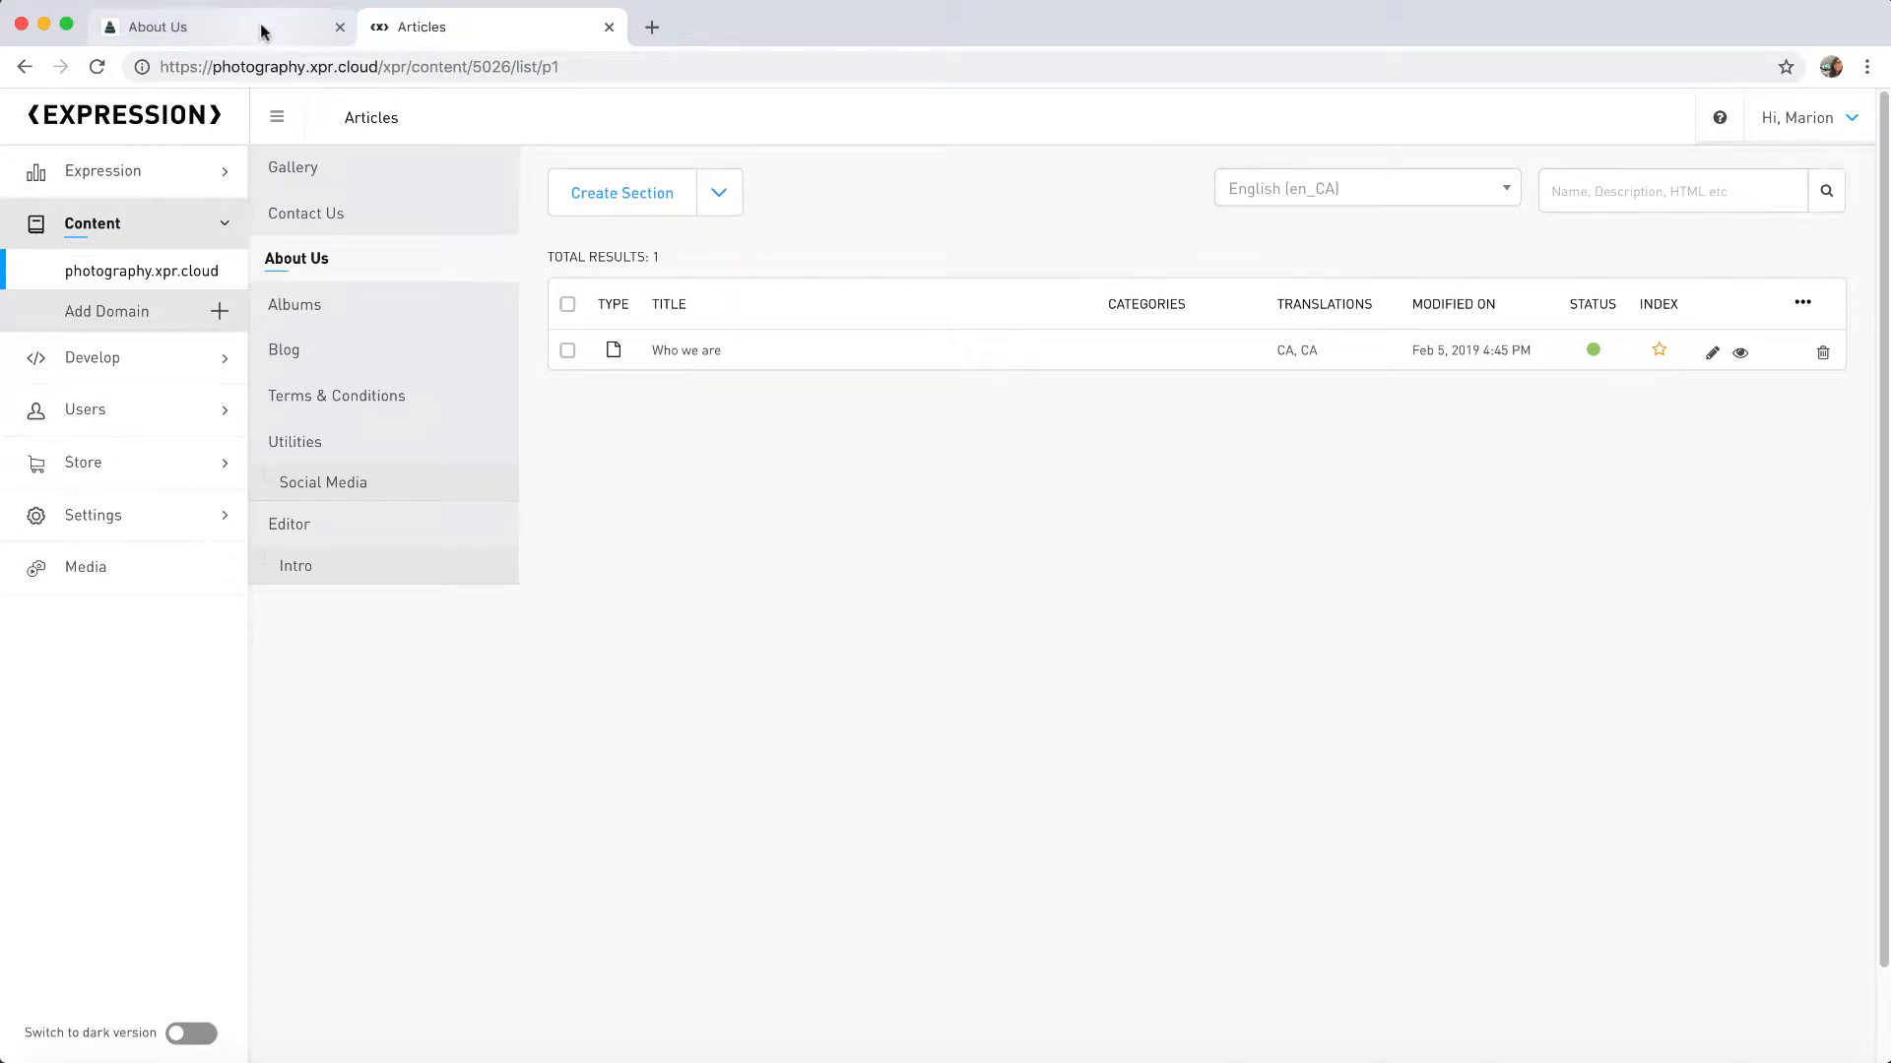
{"action": "left_click", "coordinate": [222, 26]}
{"action": "left_click", "coordinate": [95, 68]}
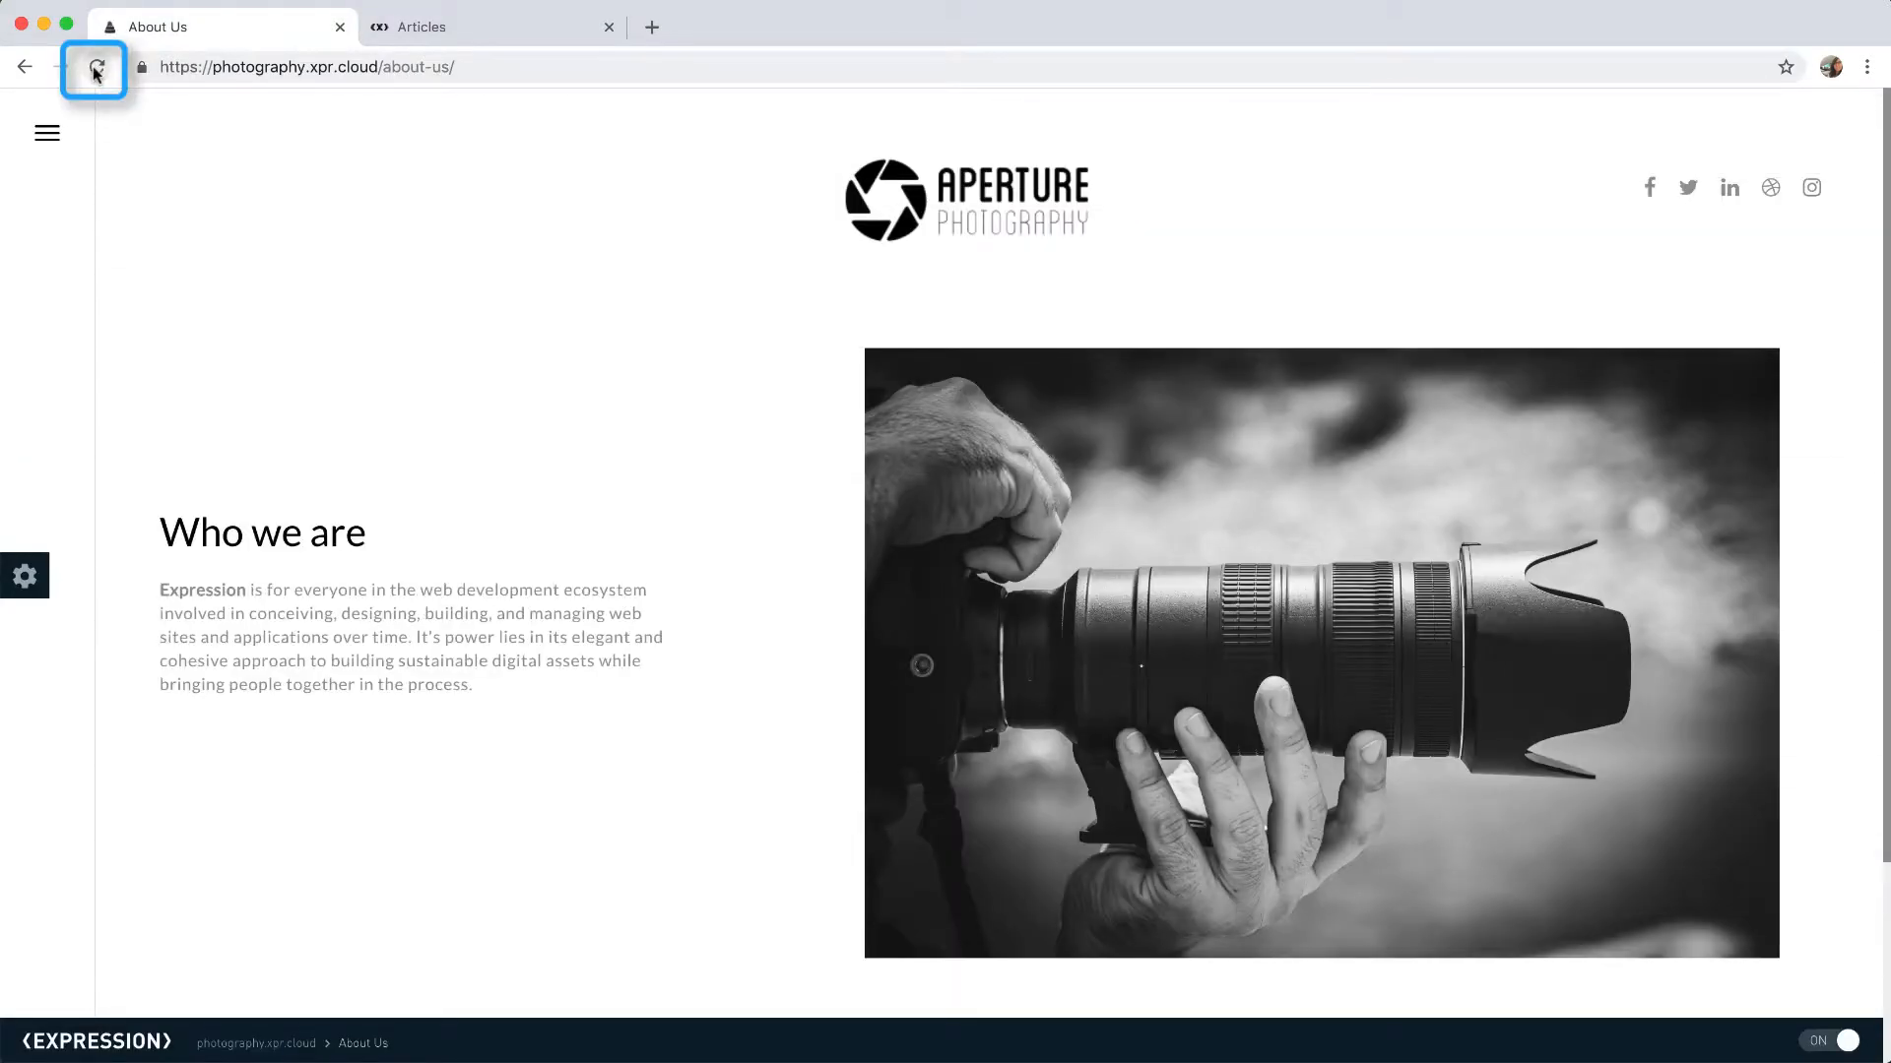
{"action": "mouse_move", "coordinate": [503, 635]}
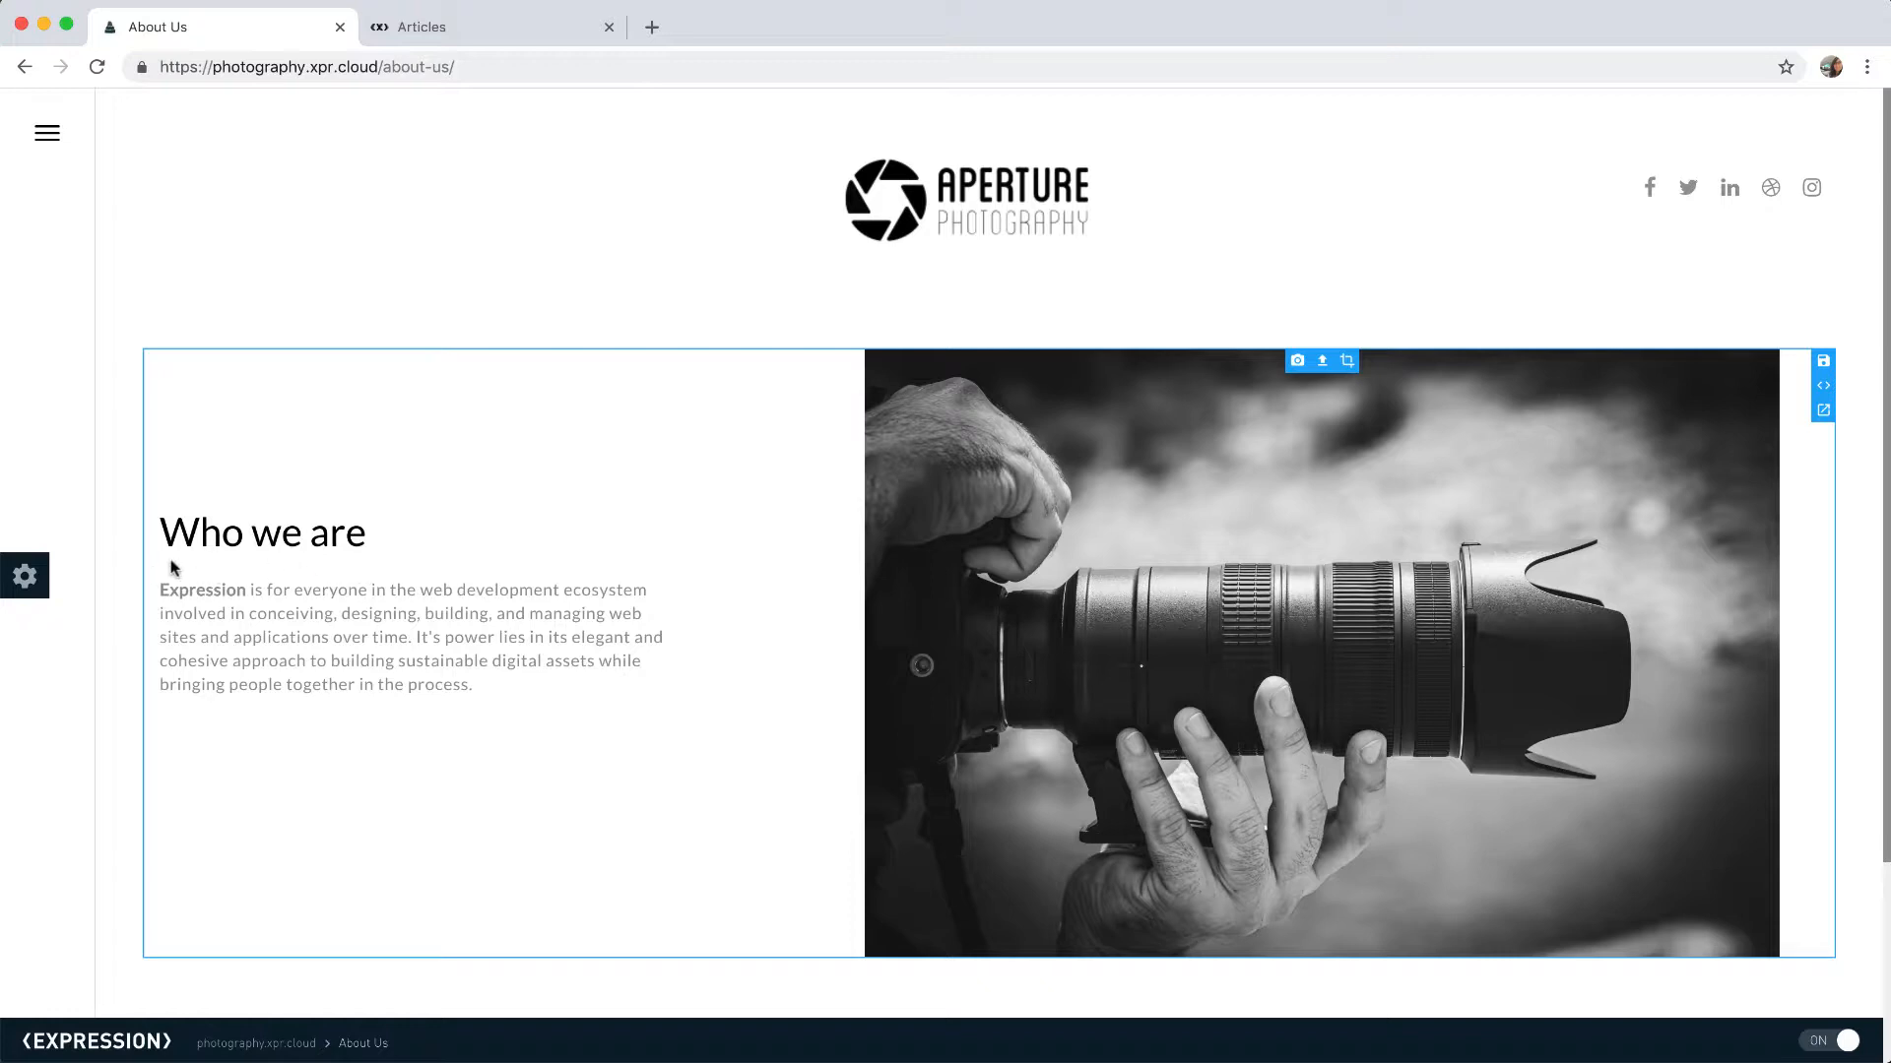
Step: Check the placeholder description, reopen the About Us block's code and Save & Run the Page element
{"action": "left_click", "coordinate": [443, 27]}
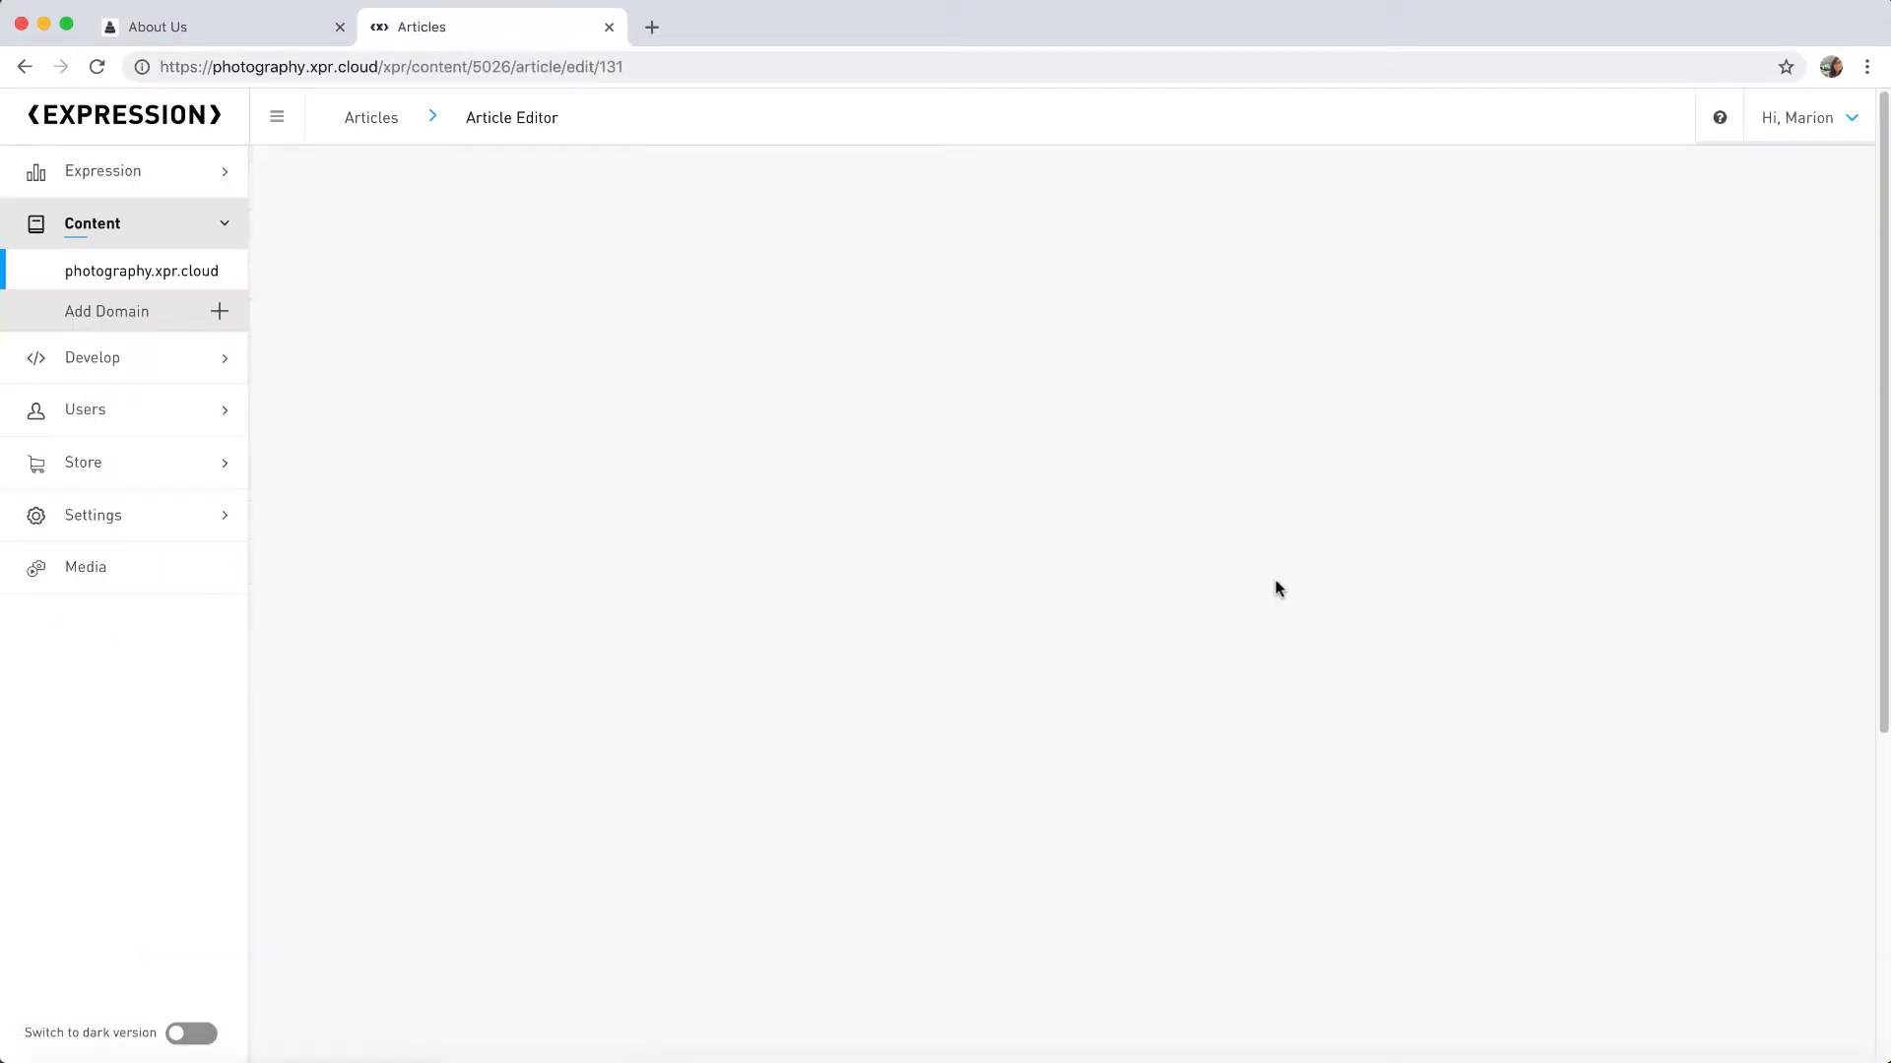
{"action": "left_click_drag", "start_coordinate": [739, 402], "coordinate": [564, 402]}
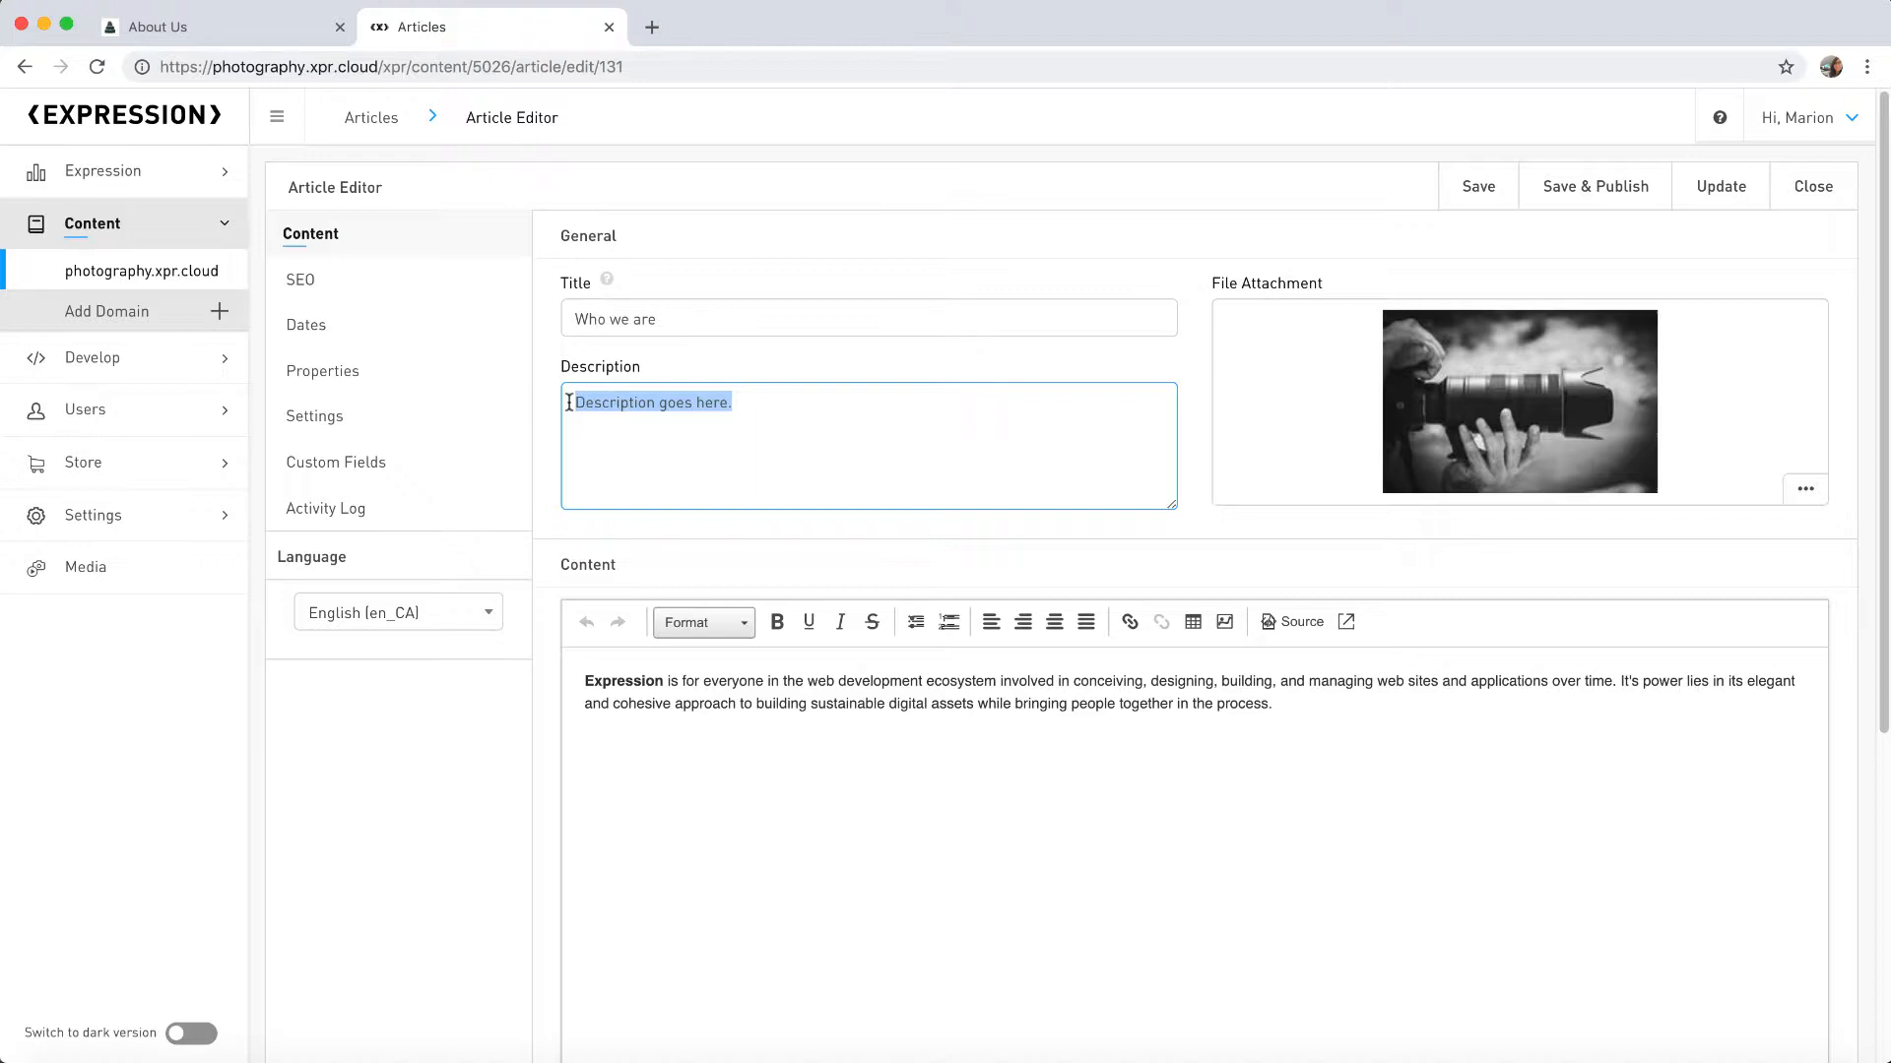
{"action": "left_click", "coordinate": [184, 26]}
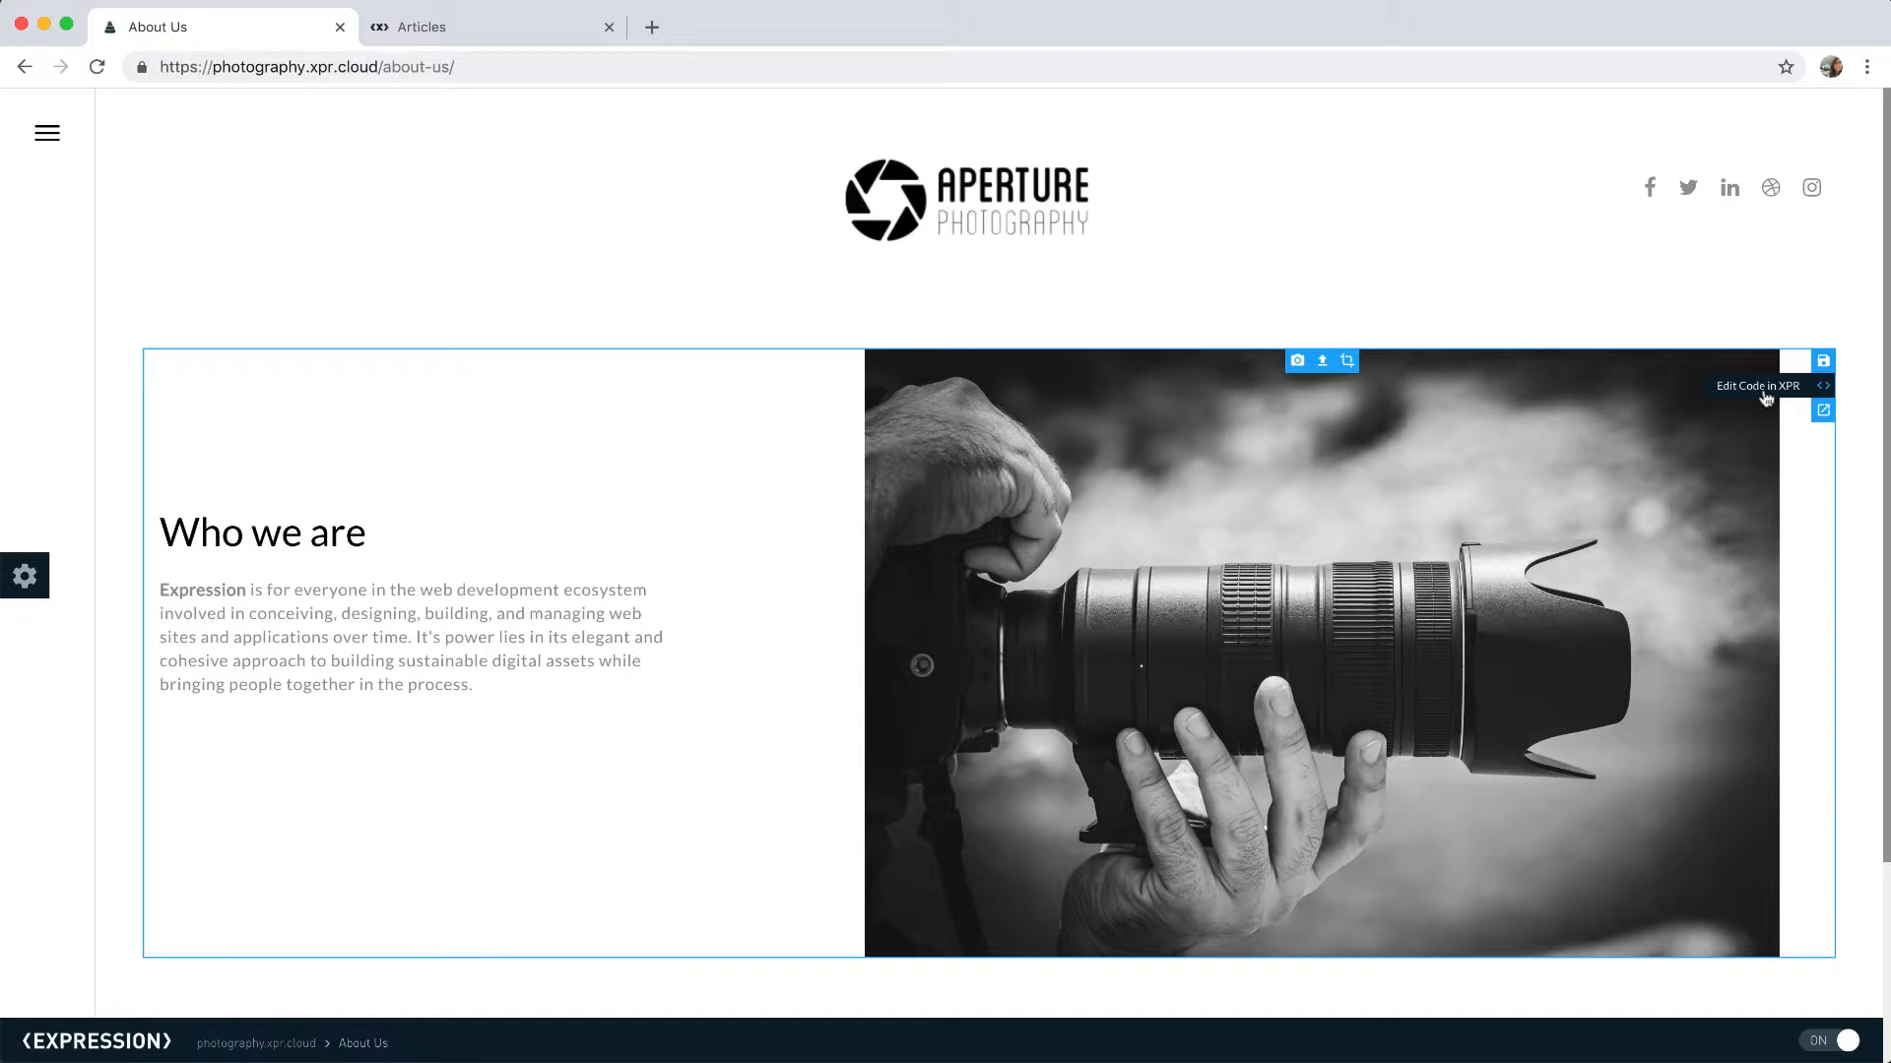
{"action": "left_click", "coordinate": [1823, 386]}
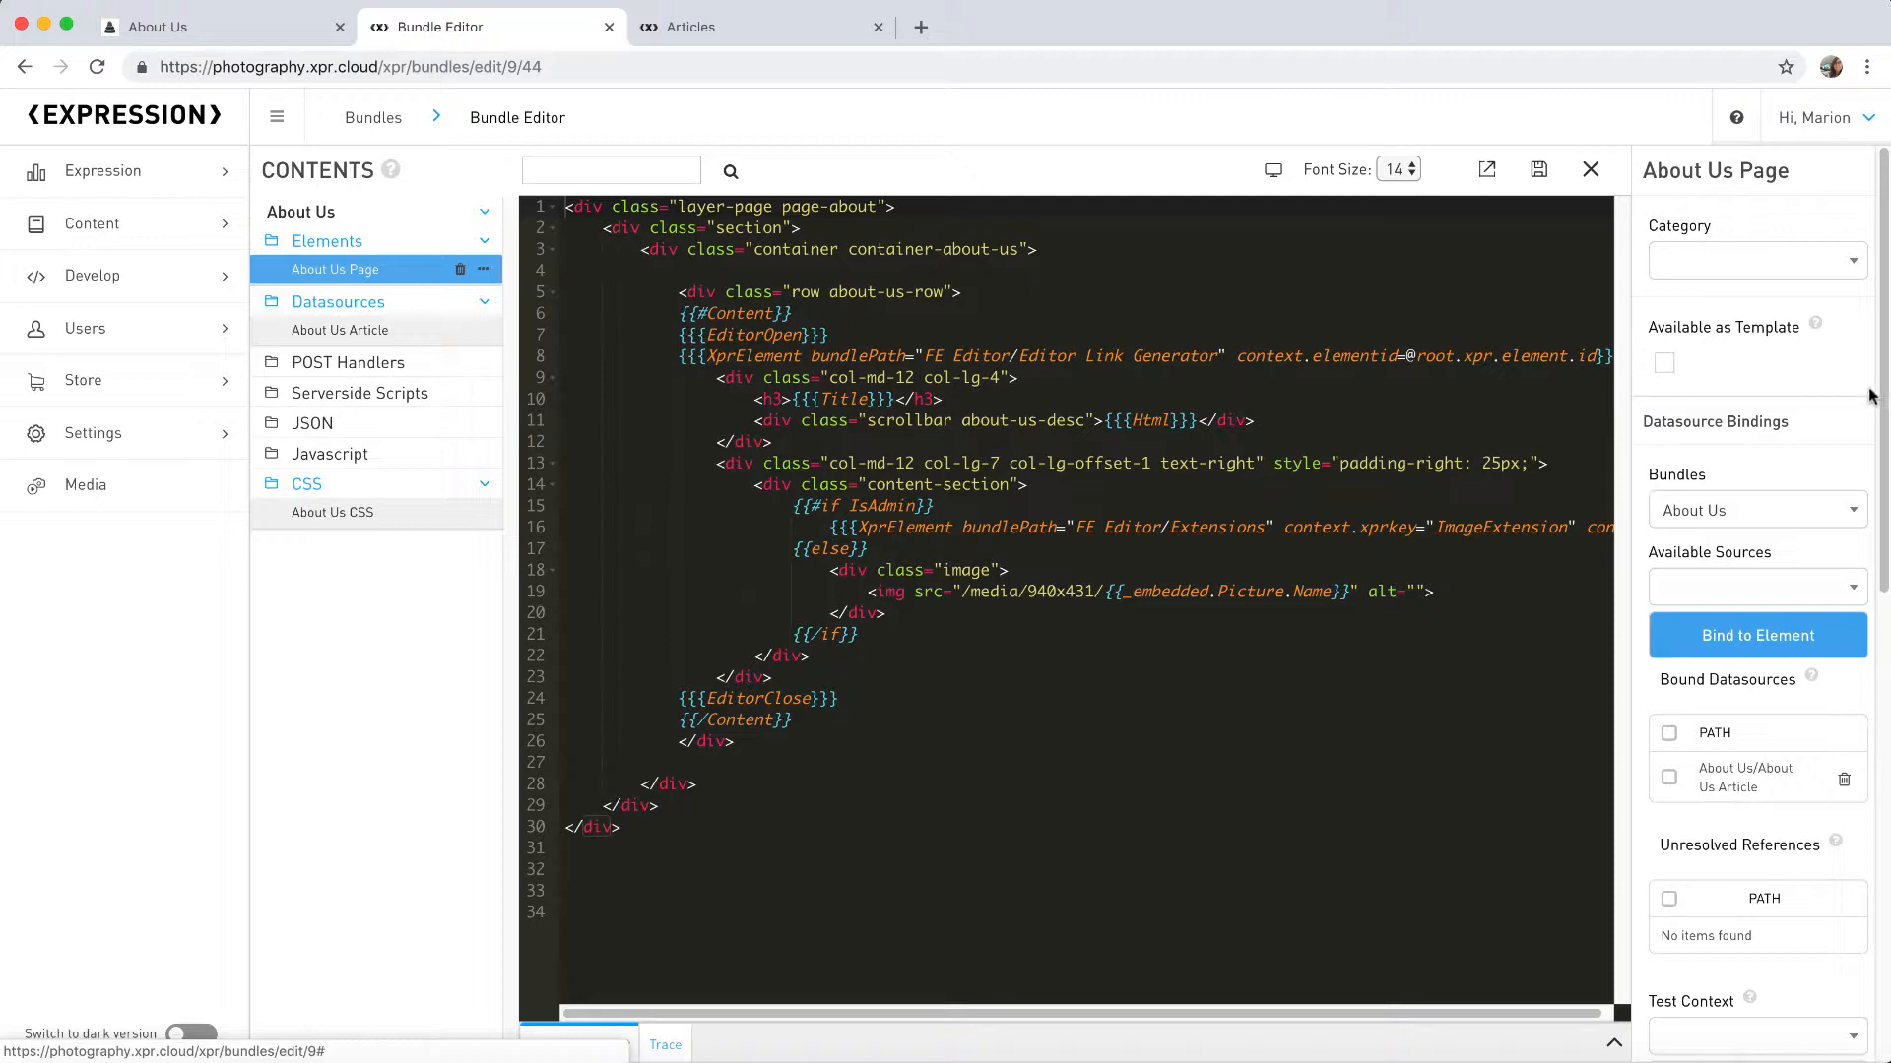
{"action": "left_click_drag", "start_coordinate": [1878, 395], "coordinate": [1884, 582]}
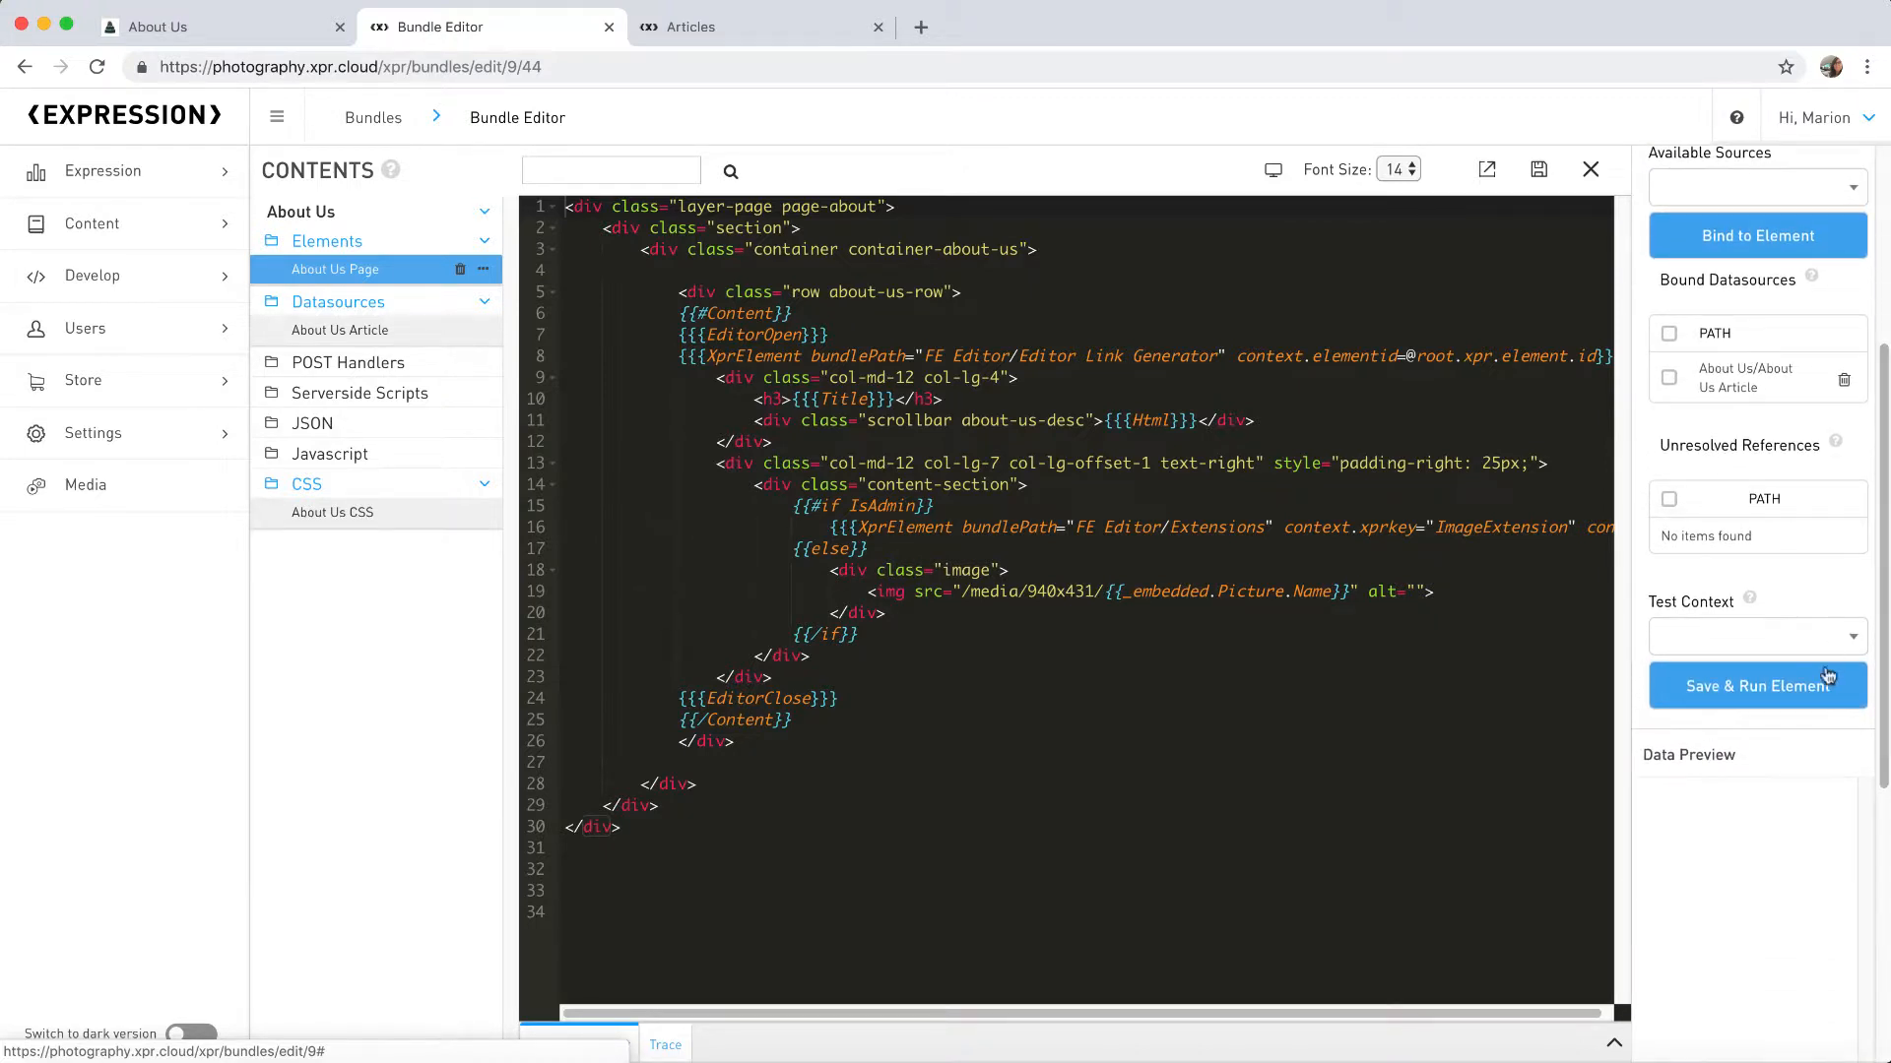
{"action": "left_click", "coordinate": [1817, 693]}
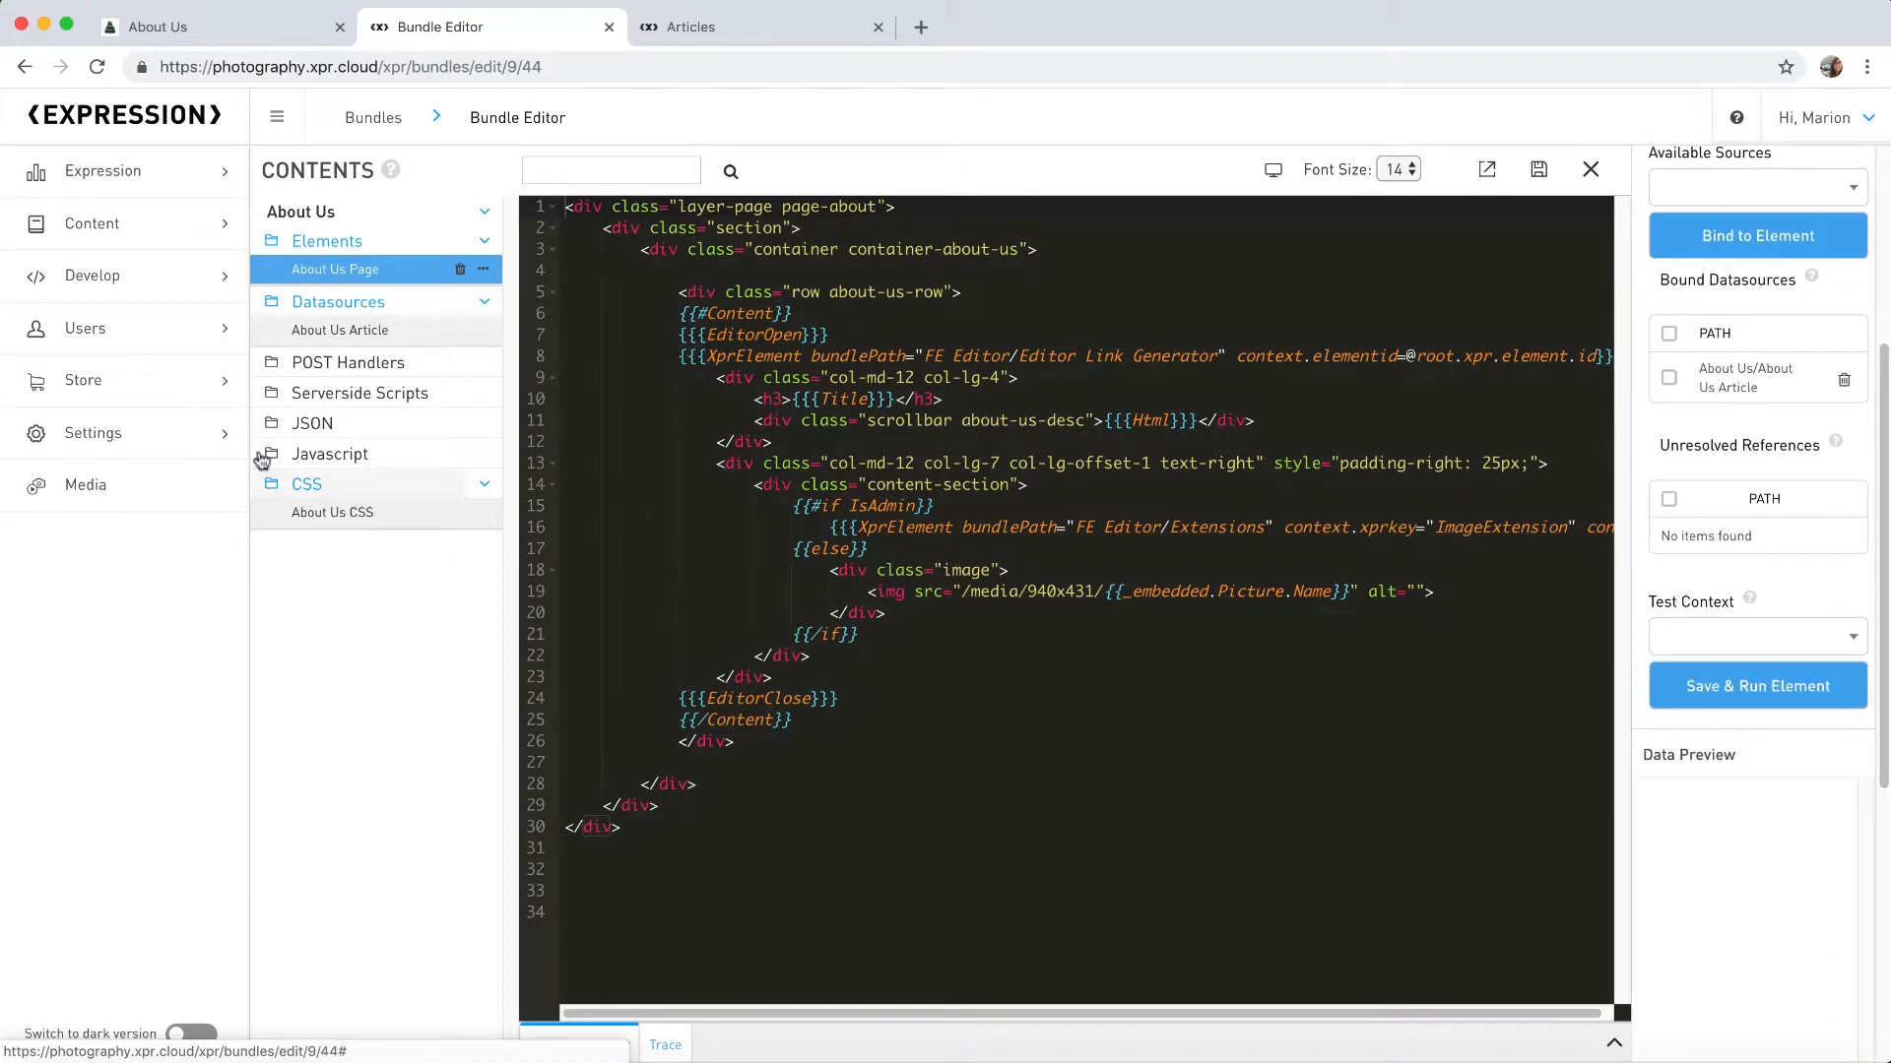
Step: Go to Develop > Bundles to list all site bundles
{"action": "left_click", "coordinate": [92, 275]}
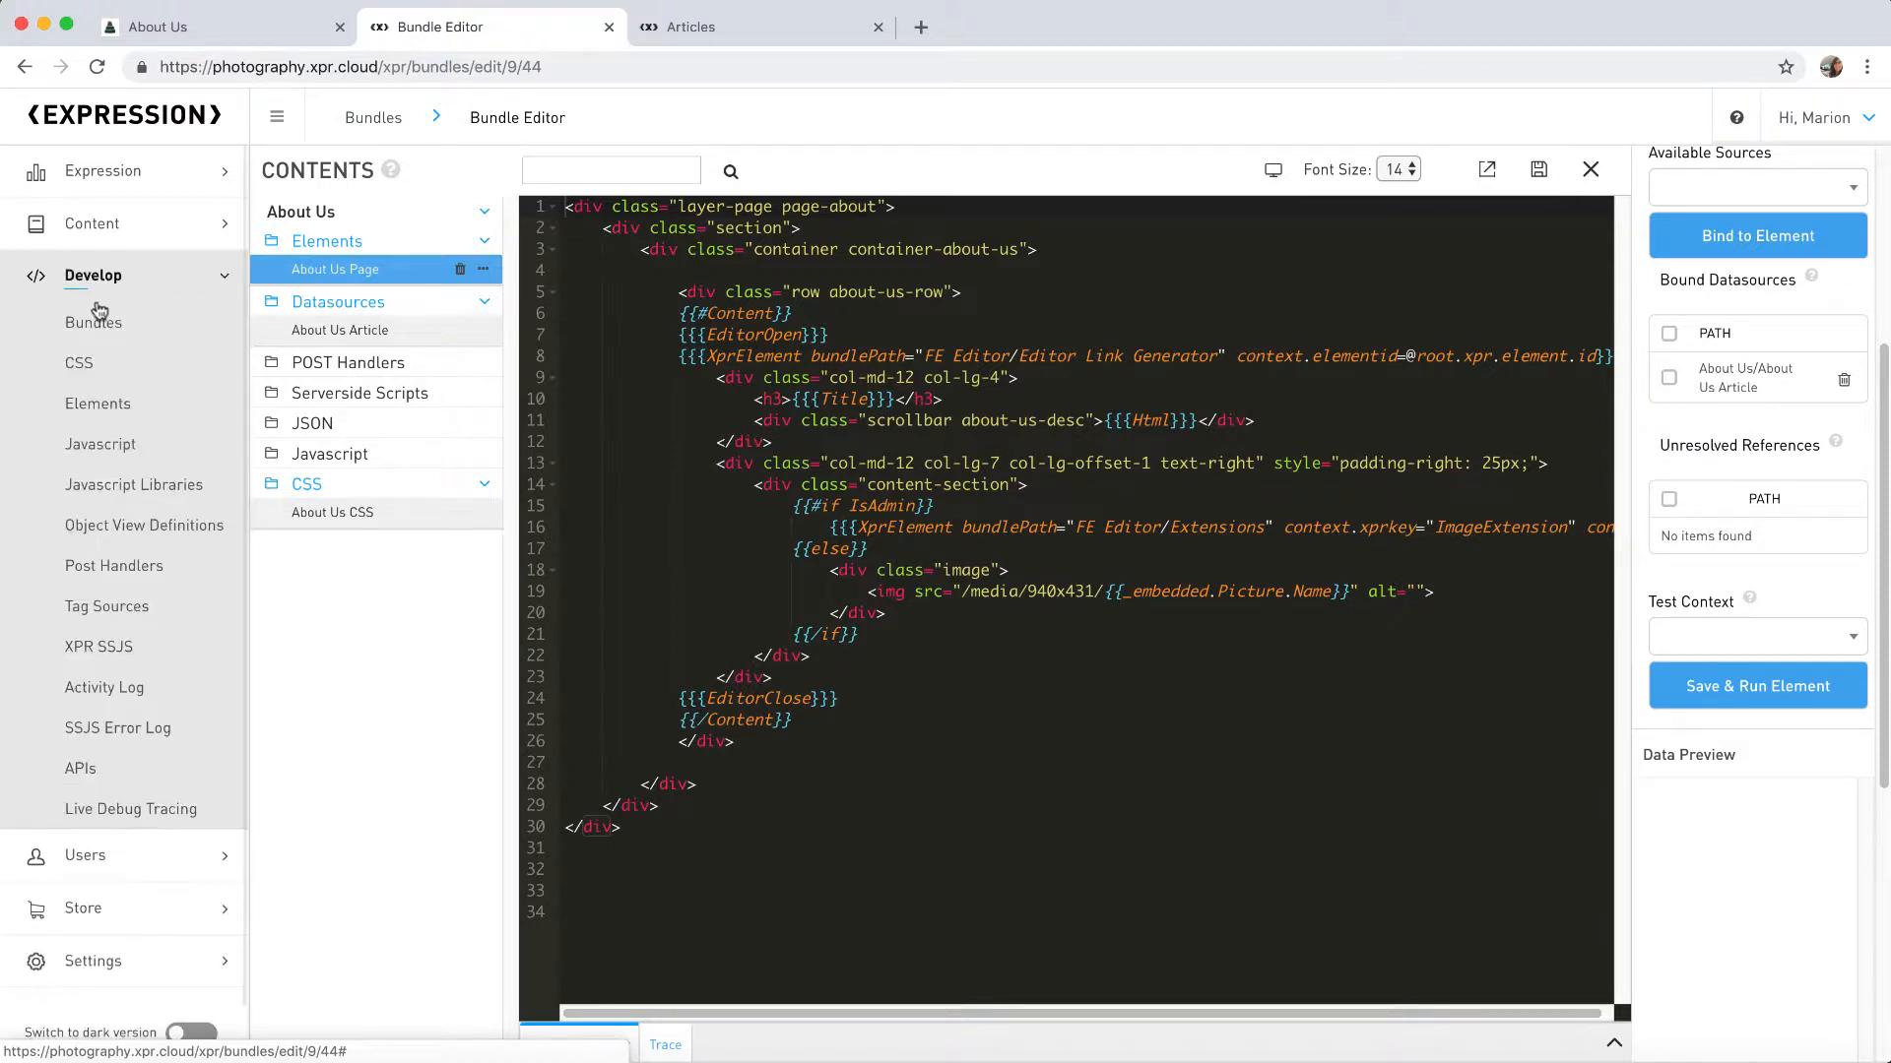
{"action": "left_click", "coordinate": [94, 322]}
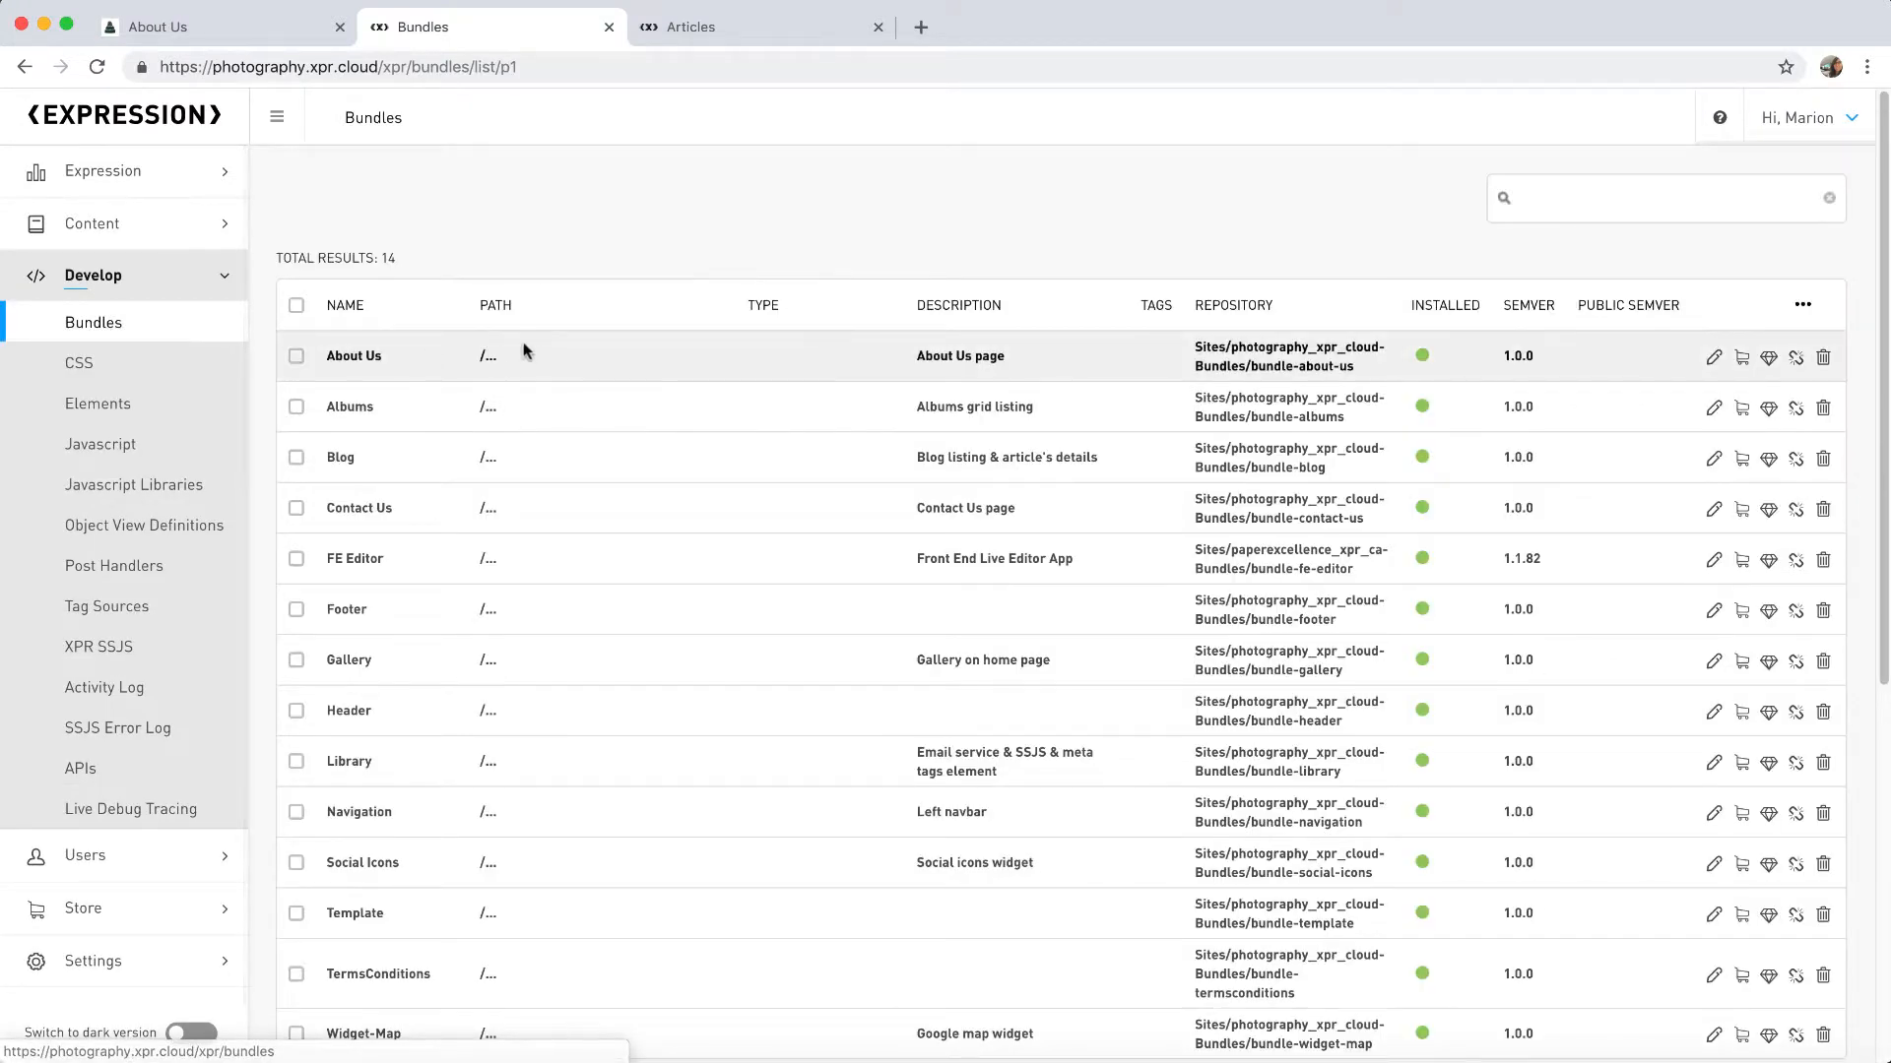
Step: Dismiss the bundle actions menu, open the About Us bundle and show its Page element markup
{"action": "left_click", "coordinate": [1802, 305]}
{"action": "mouse_move", "coordinate": [1883, 279]}
{"action": "left_mouse_down"}
{"action": "mouse_move", "coordinate": [1883, 343]}
{"action": "mouse_move", "coordinate": [1884, 311]}
{"action": "left_mouse_up"}
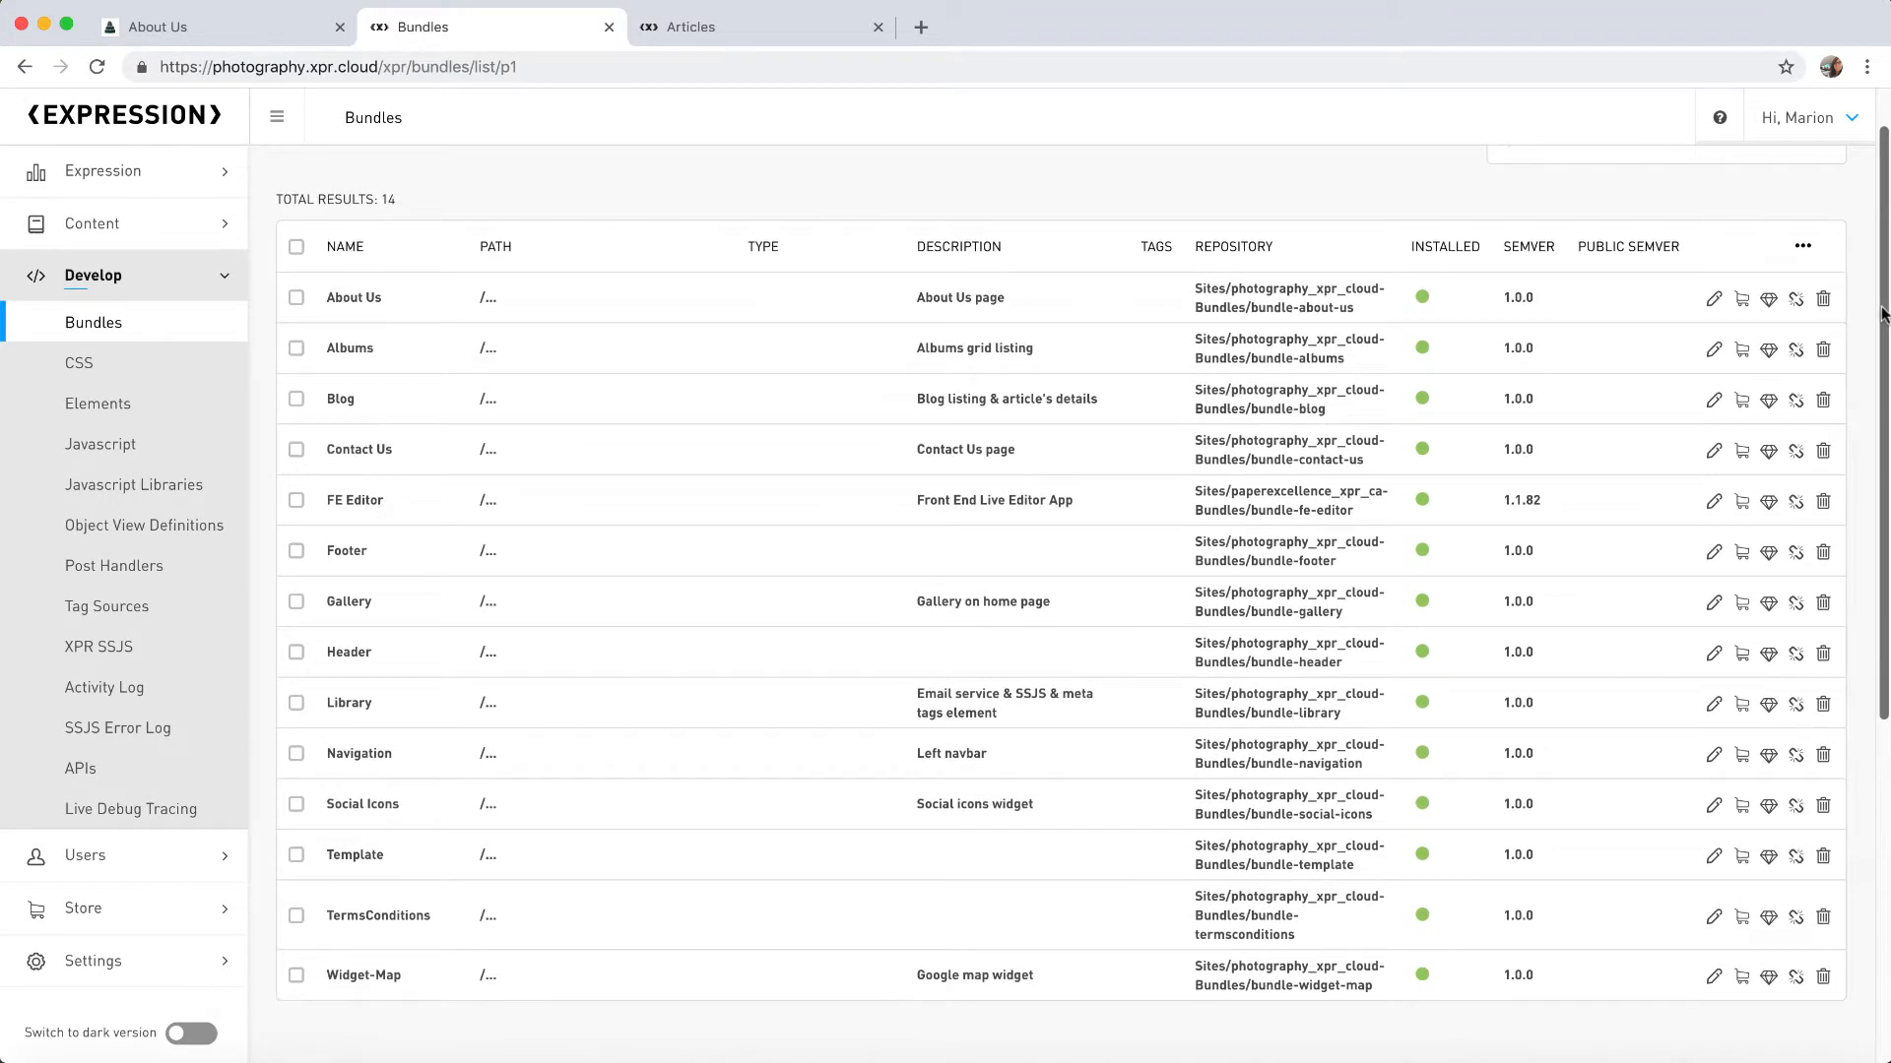
{"action": "left_click", "coordinate": [1803, 249]}
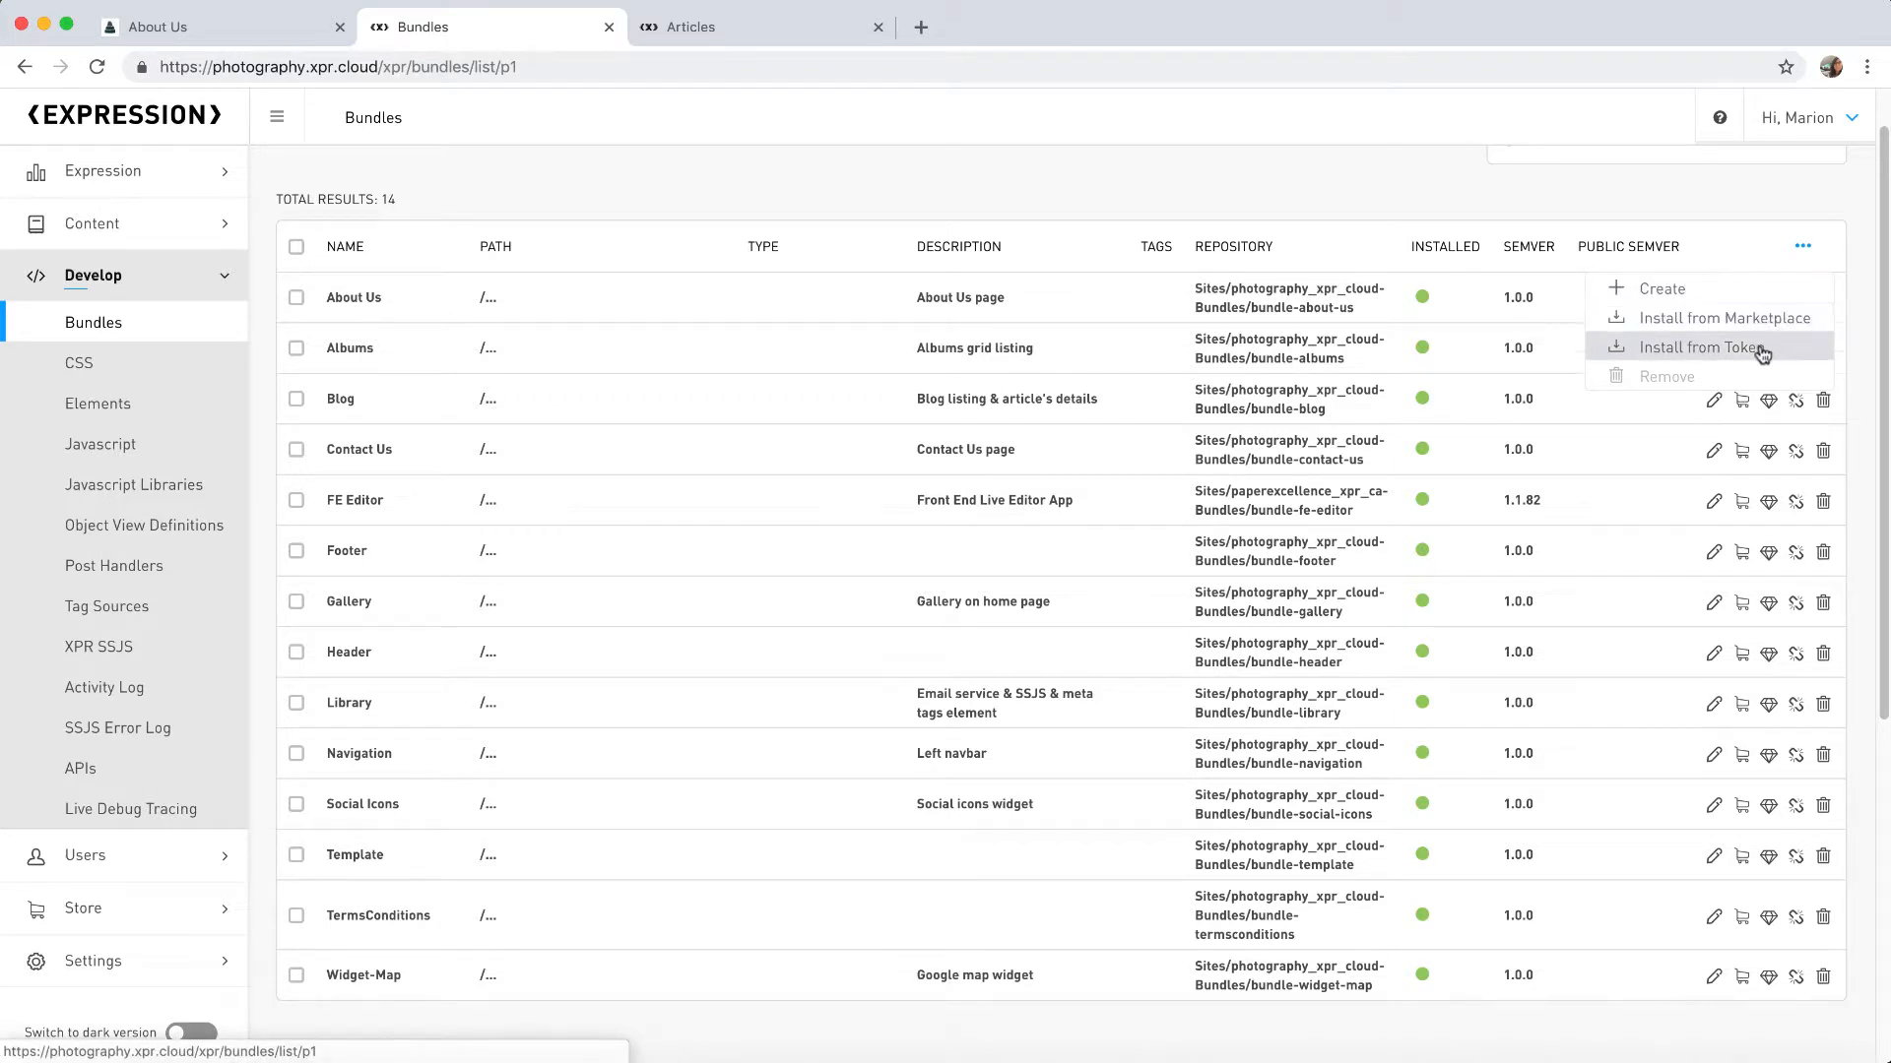
{"action": "left_click", "coordinate": [1335, 190]}
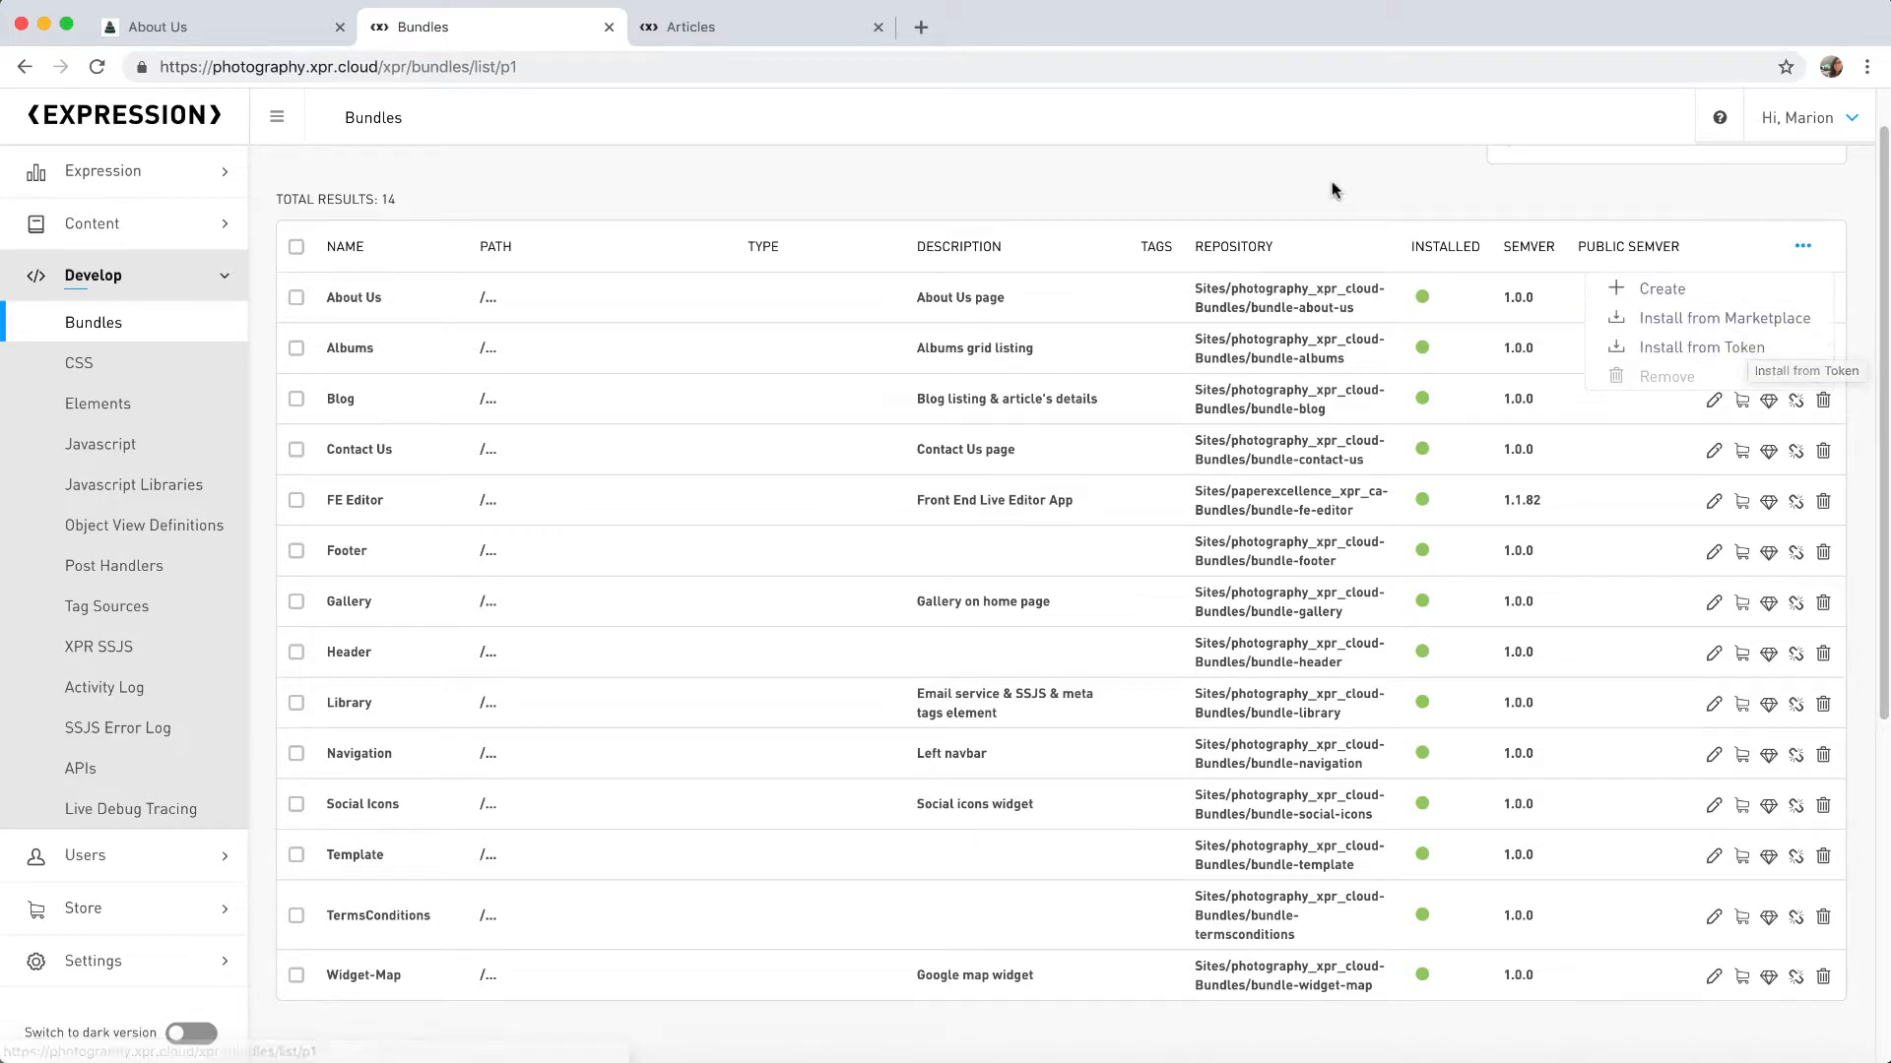
{"action": "left_click", "coordinate": [353, 297]}
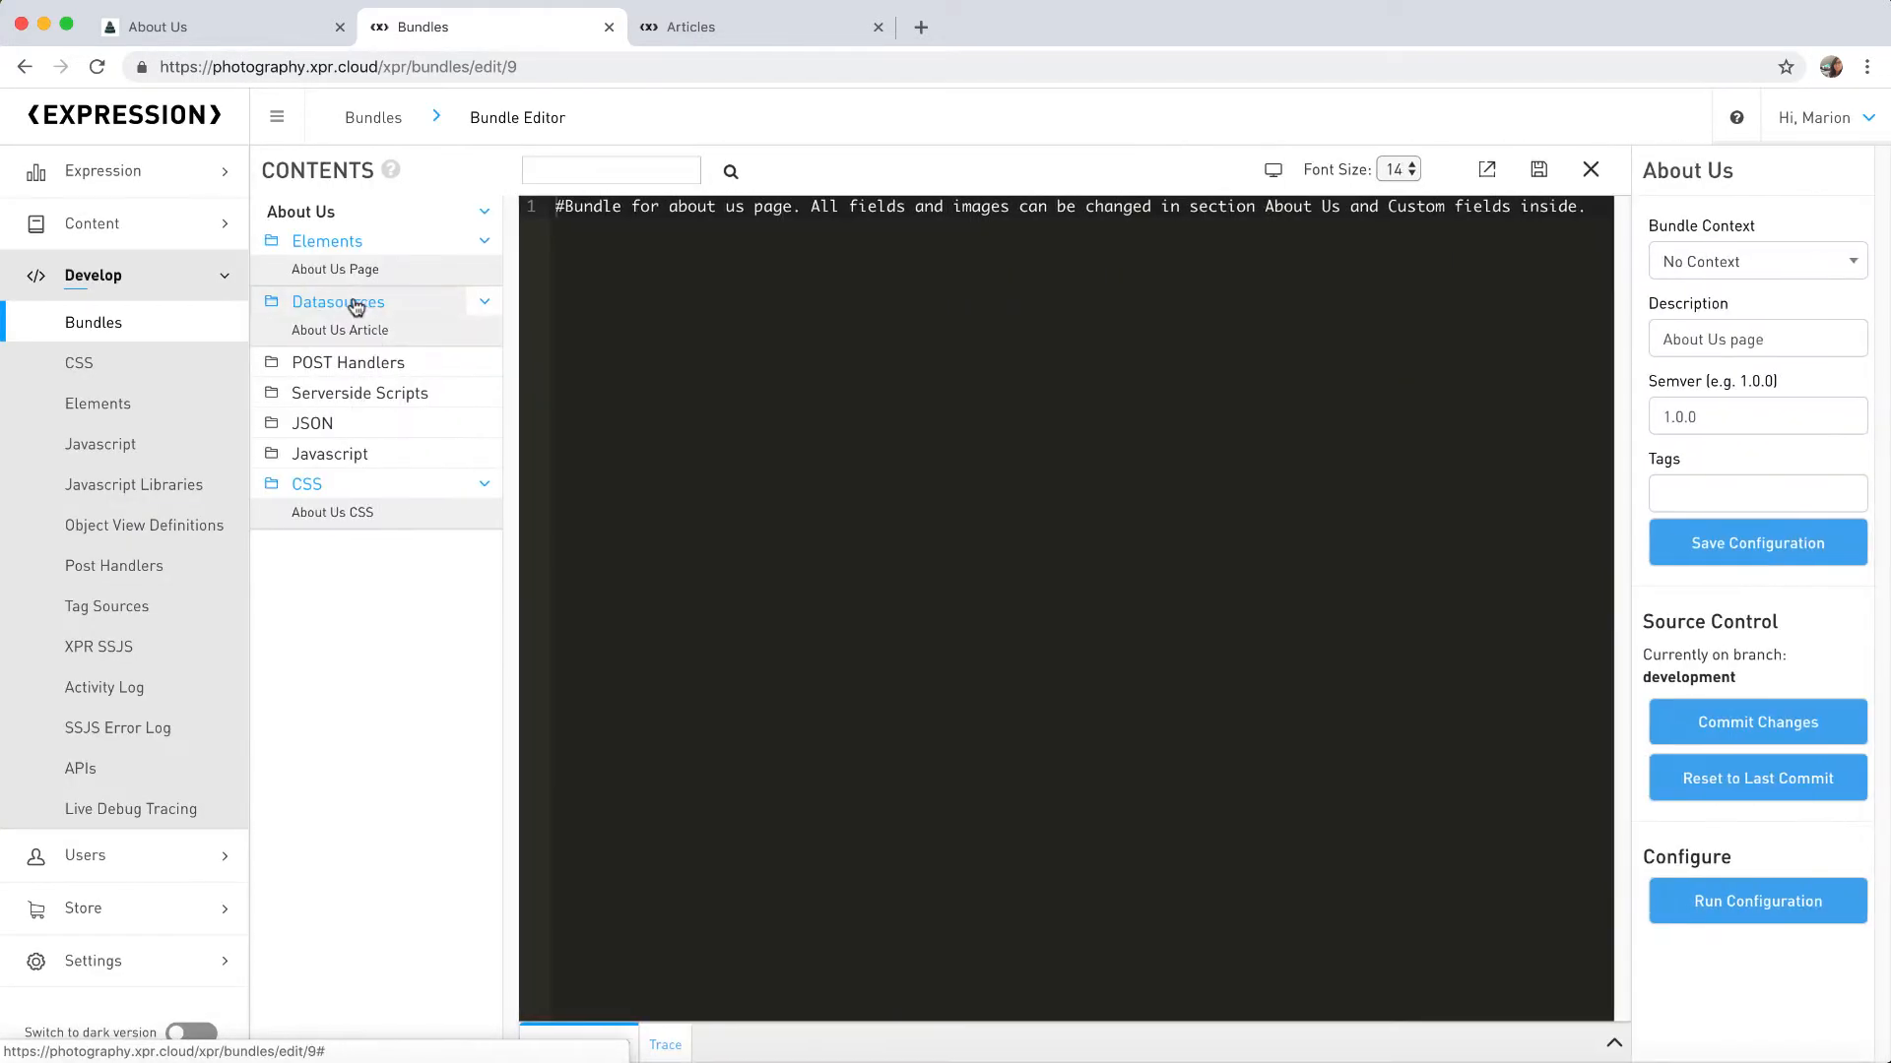
{"action": "left_click", "coordinate": [335, 269]}
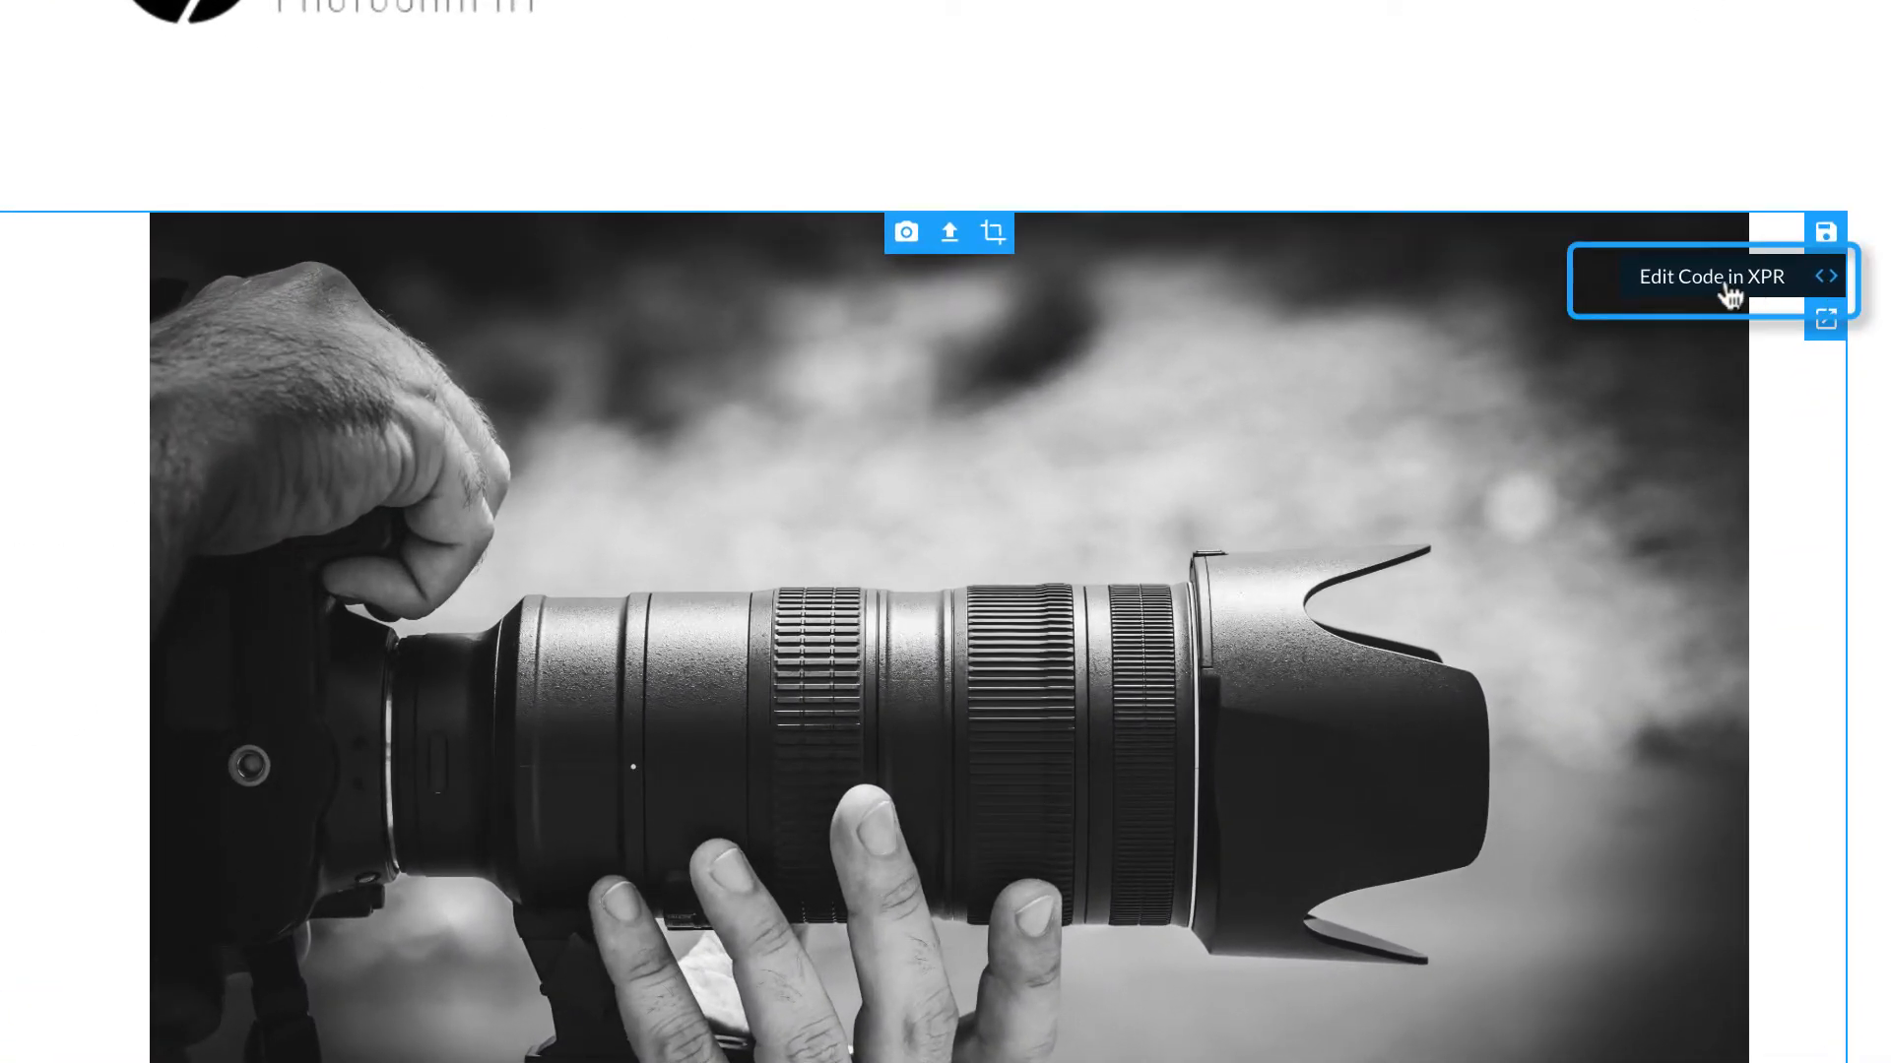
Step: Reach the site's Bundles list through the developer options
{"action": "left_click", "coordinate": [1826, 289]}
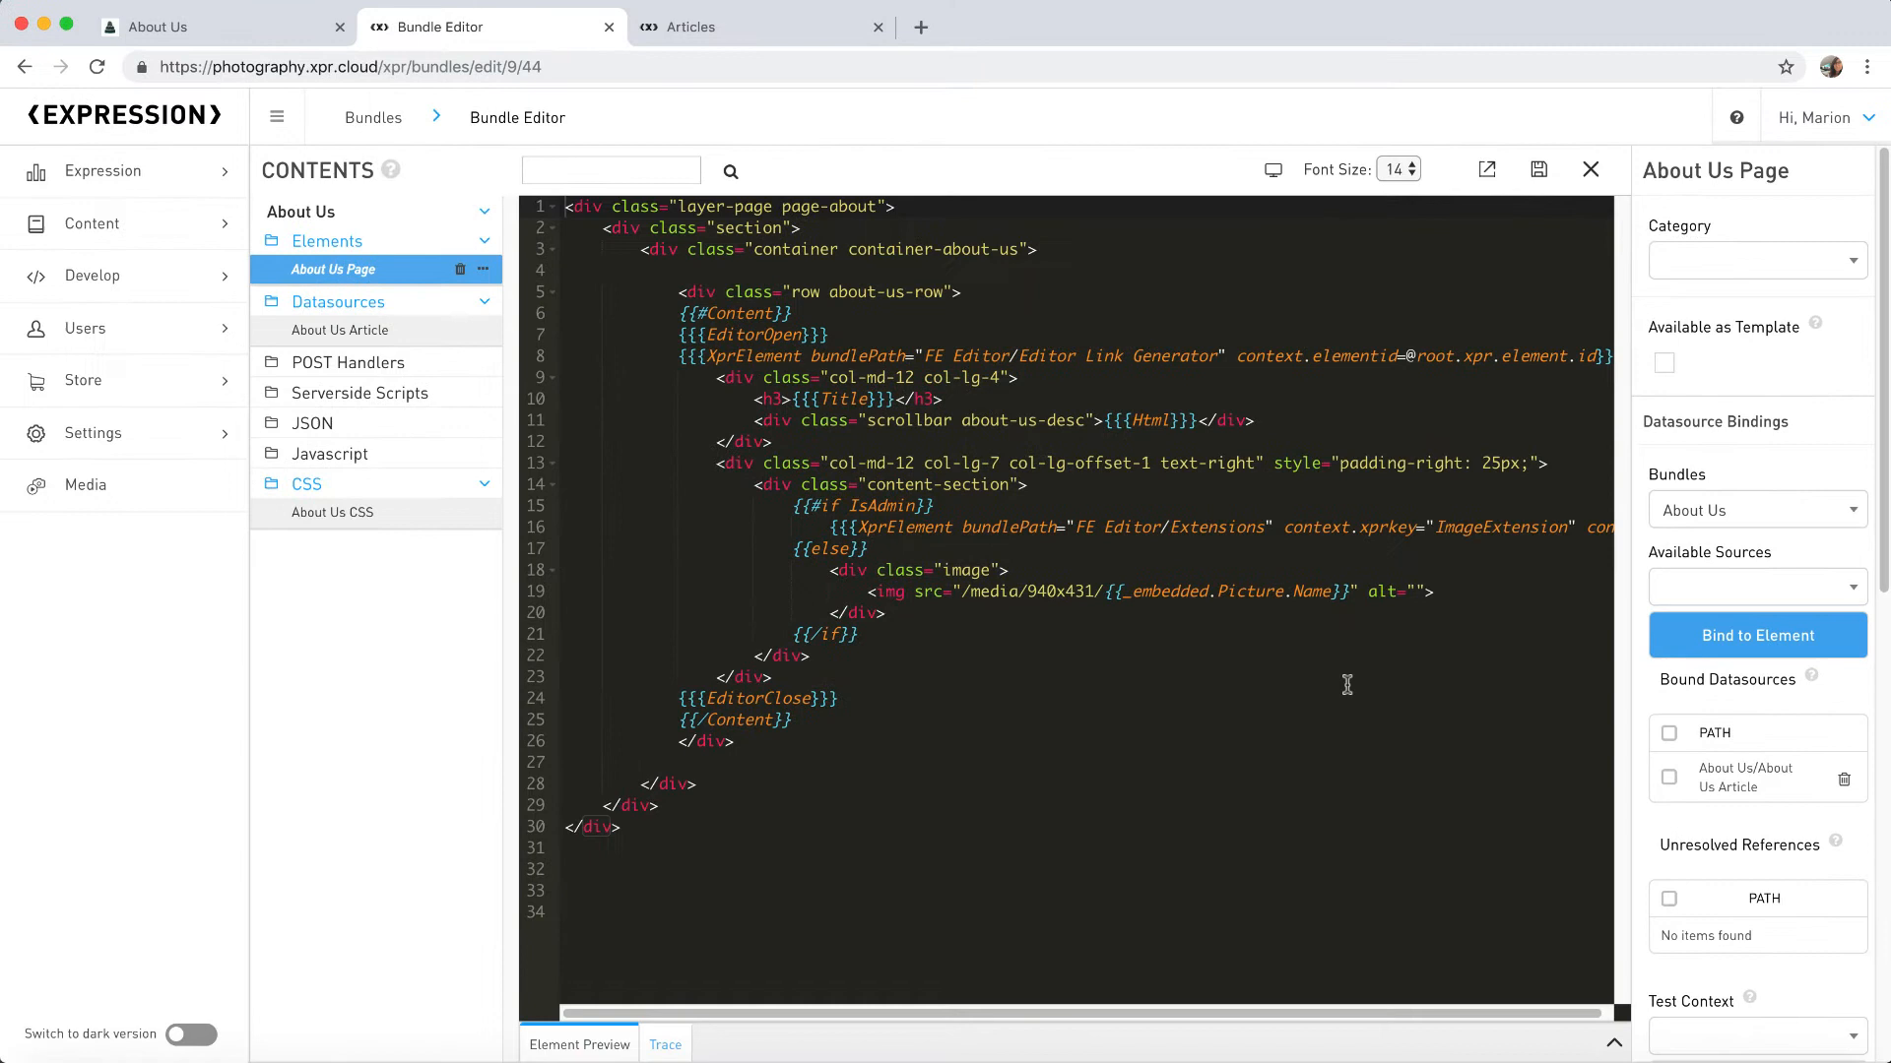
{"action": "left_click", "coordinate": [92, 277]}
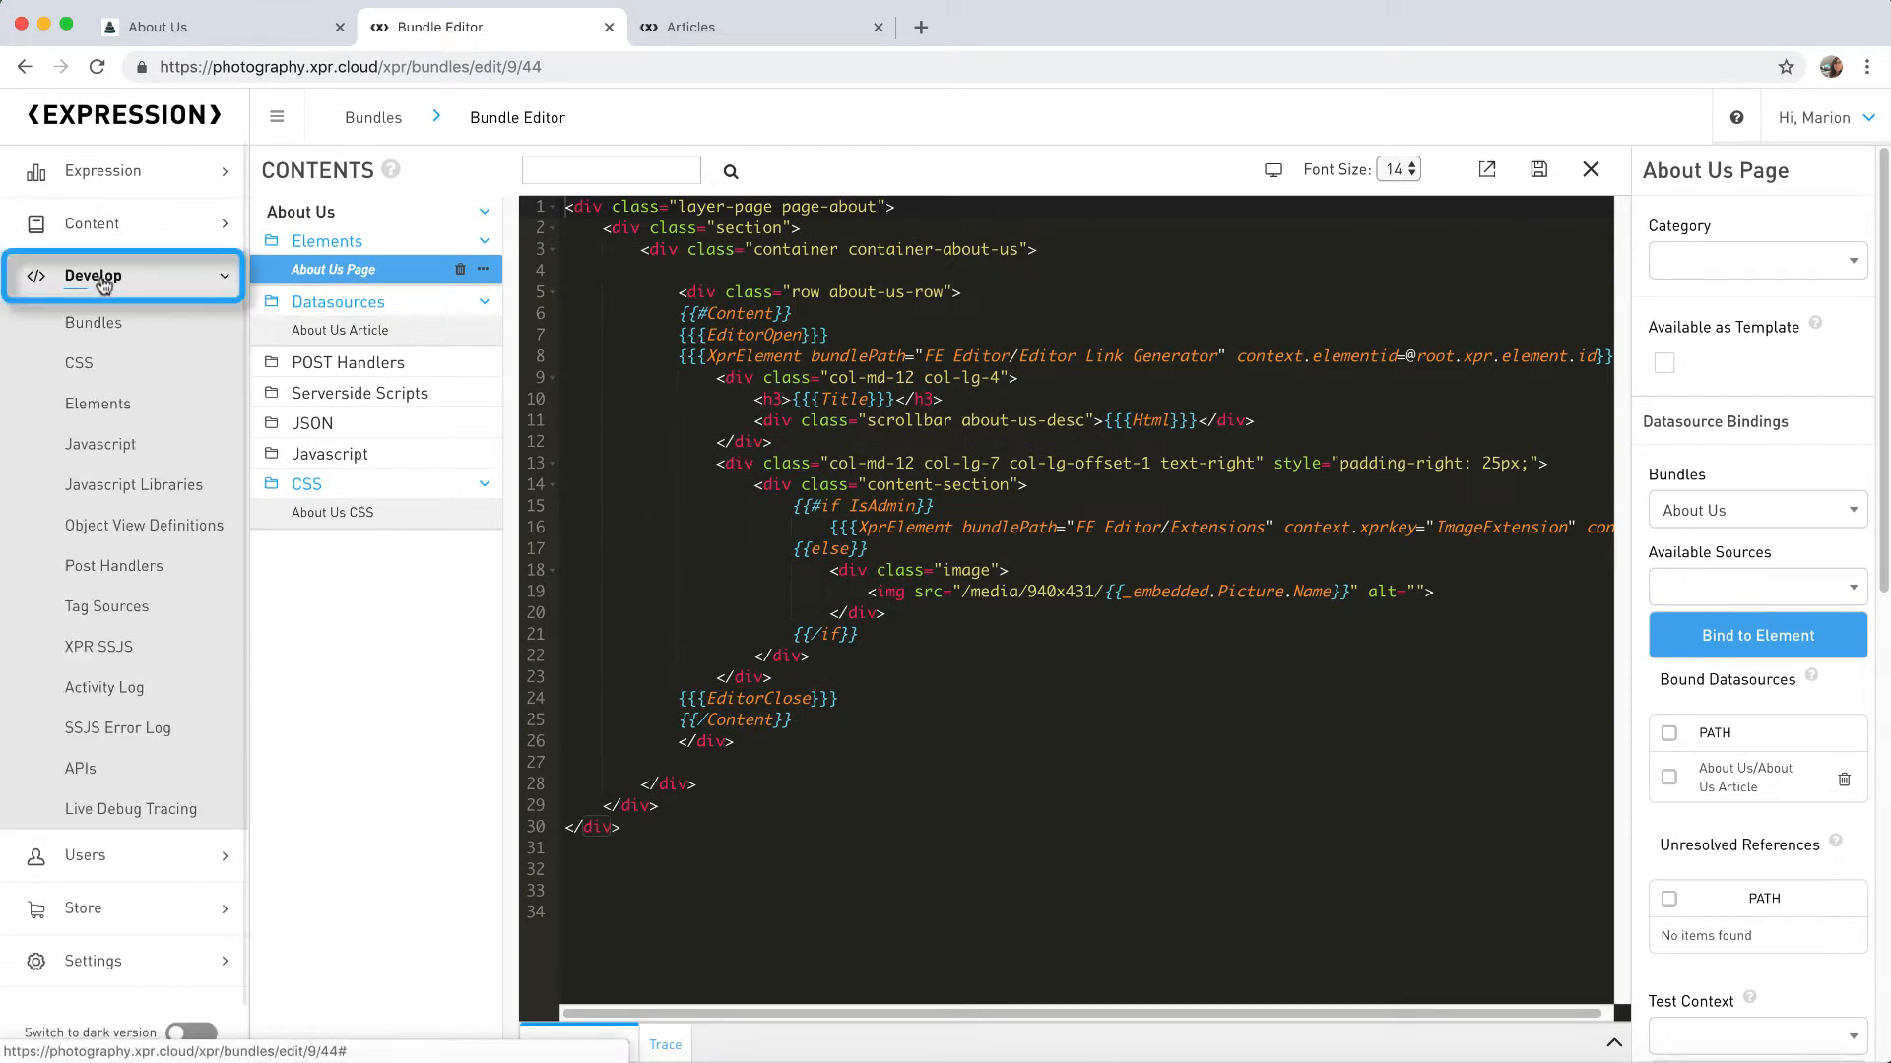
{"action": "left_click", "coordinate": [94, 323]}
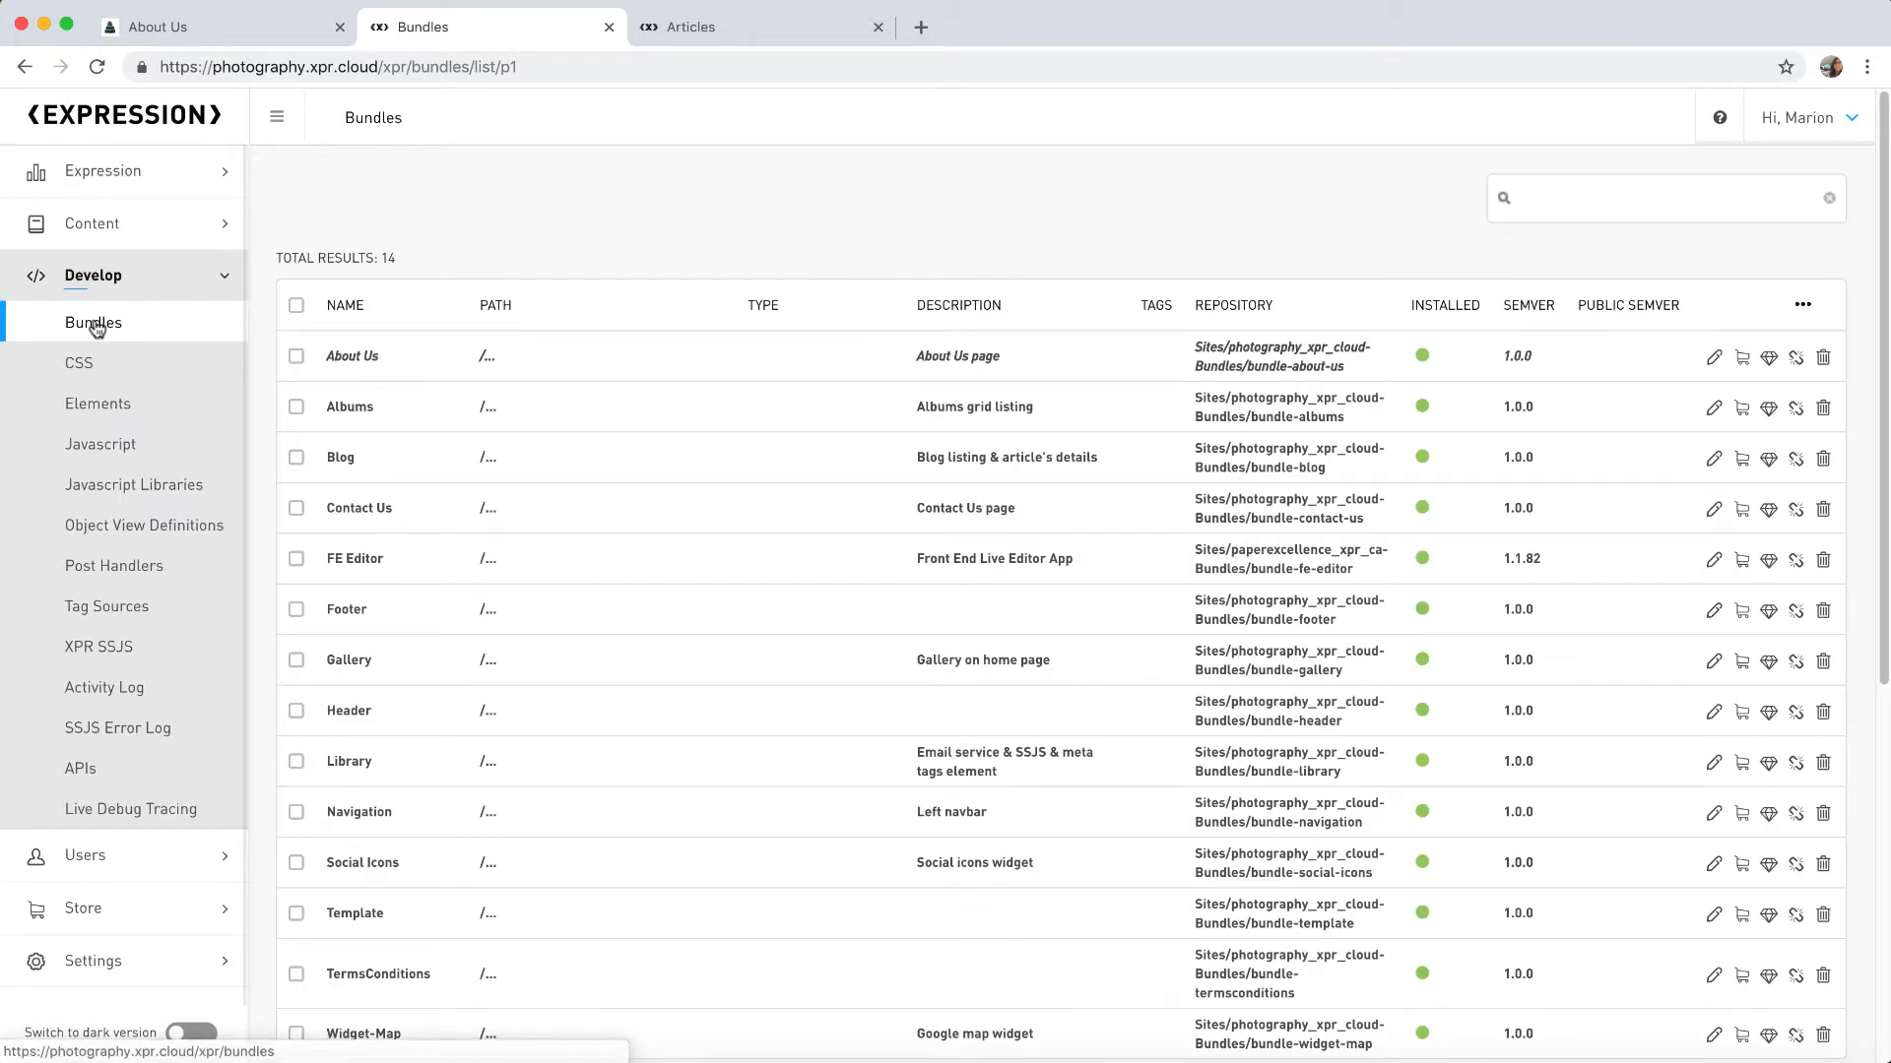
Step: Open the About Us bundle for editing and load the About Us Page element's markup
{"action": "left_click", "coordinate": [352, 356]}
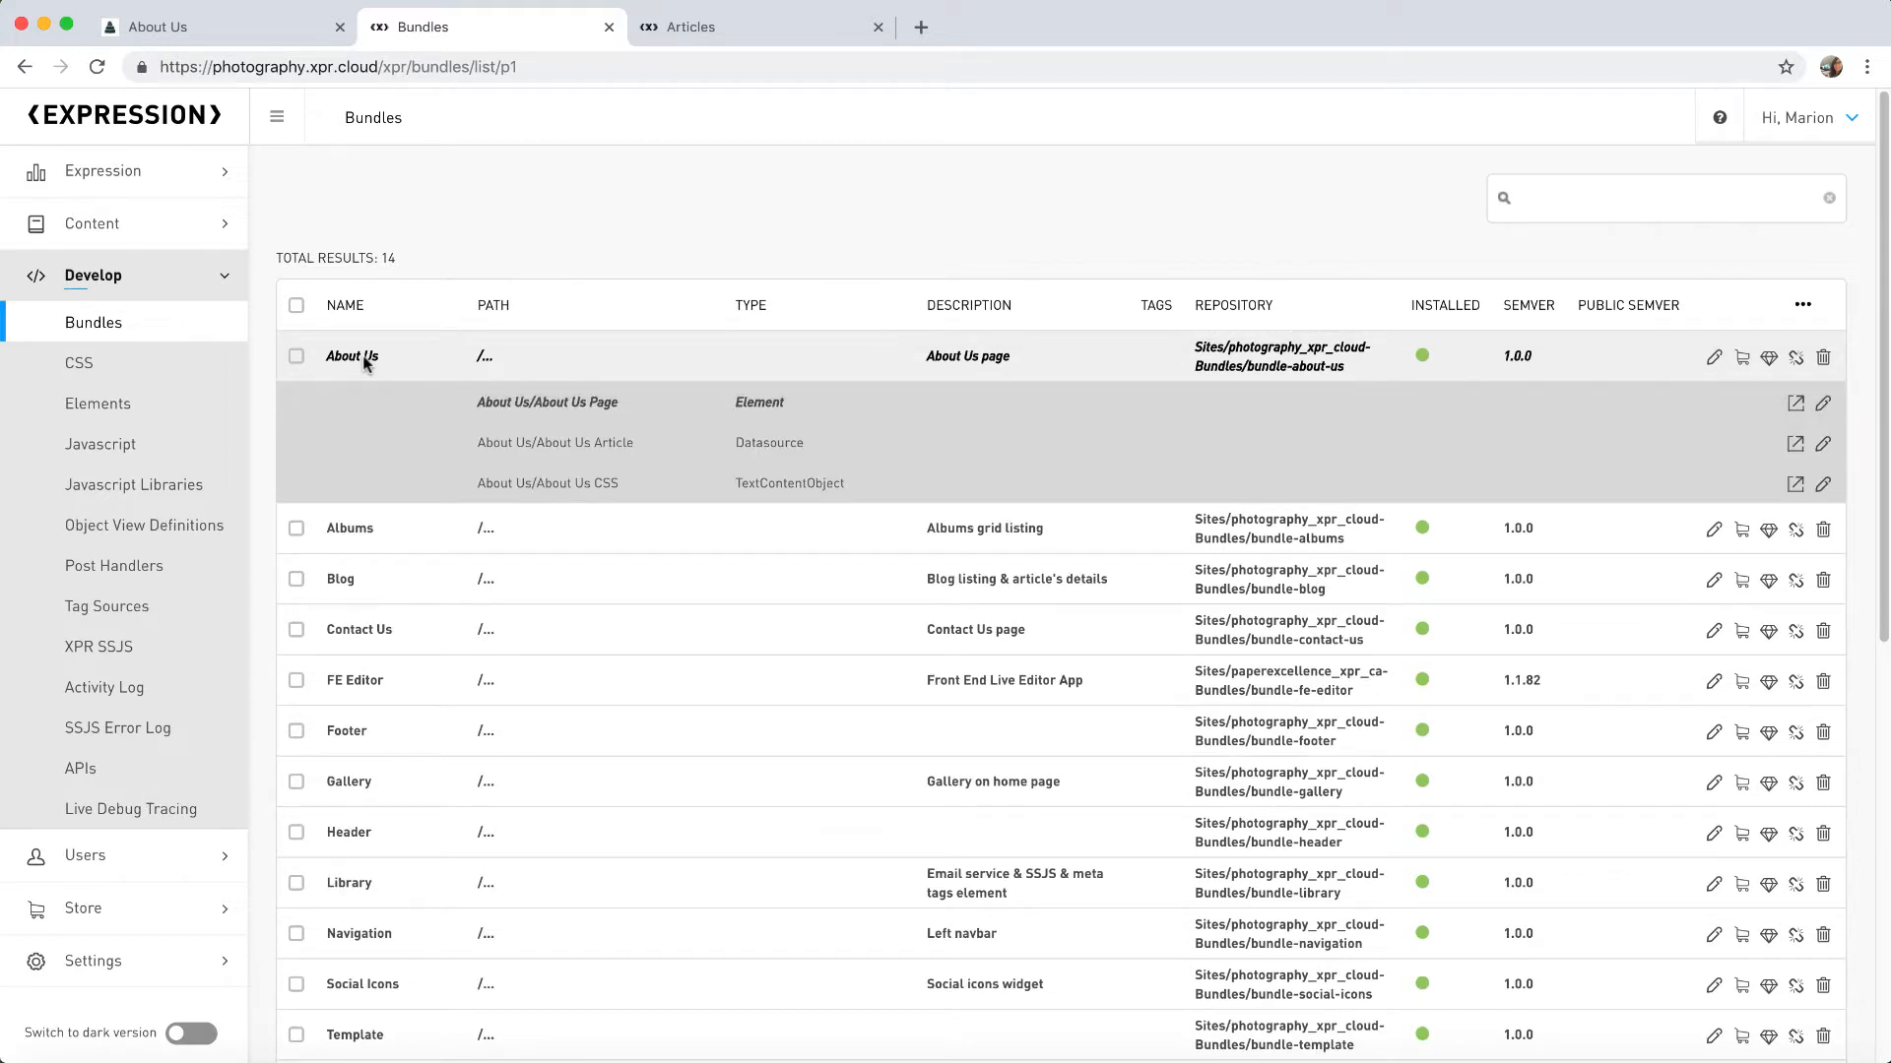
{"action": "double_click", "coordinate": [366, 361]}
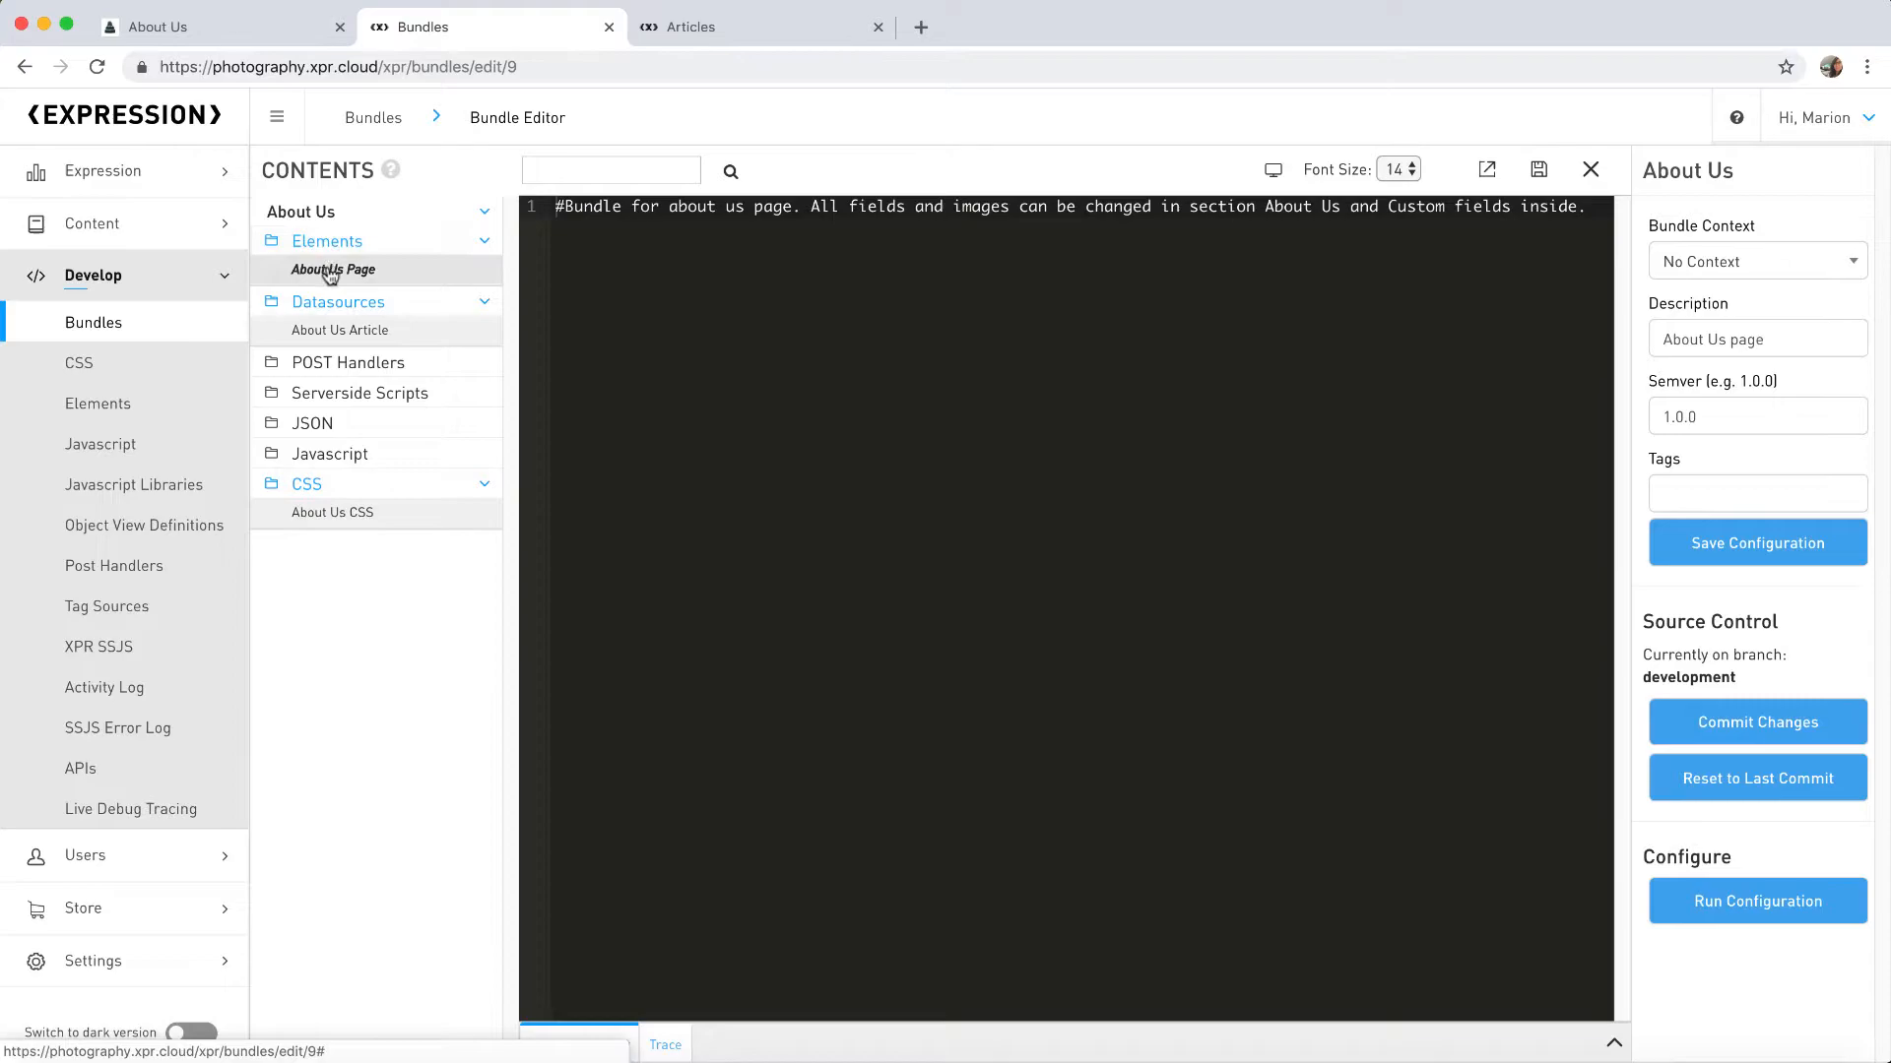
{"action": "left_click", "coordinate": [330, 273]}
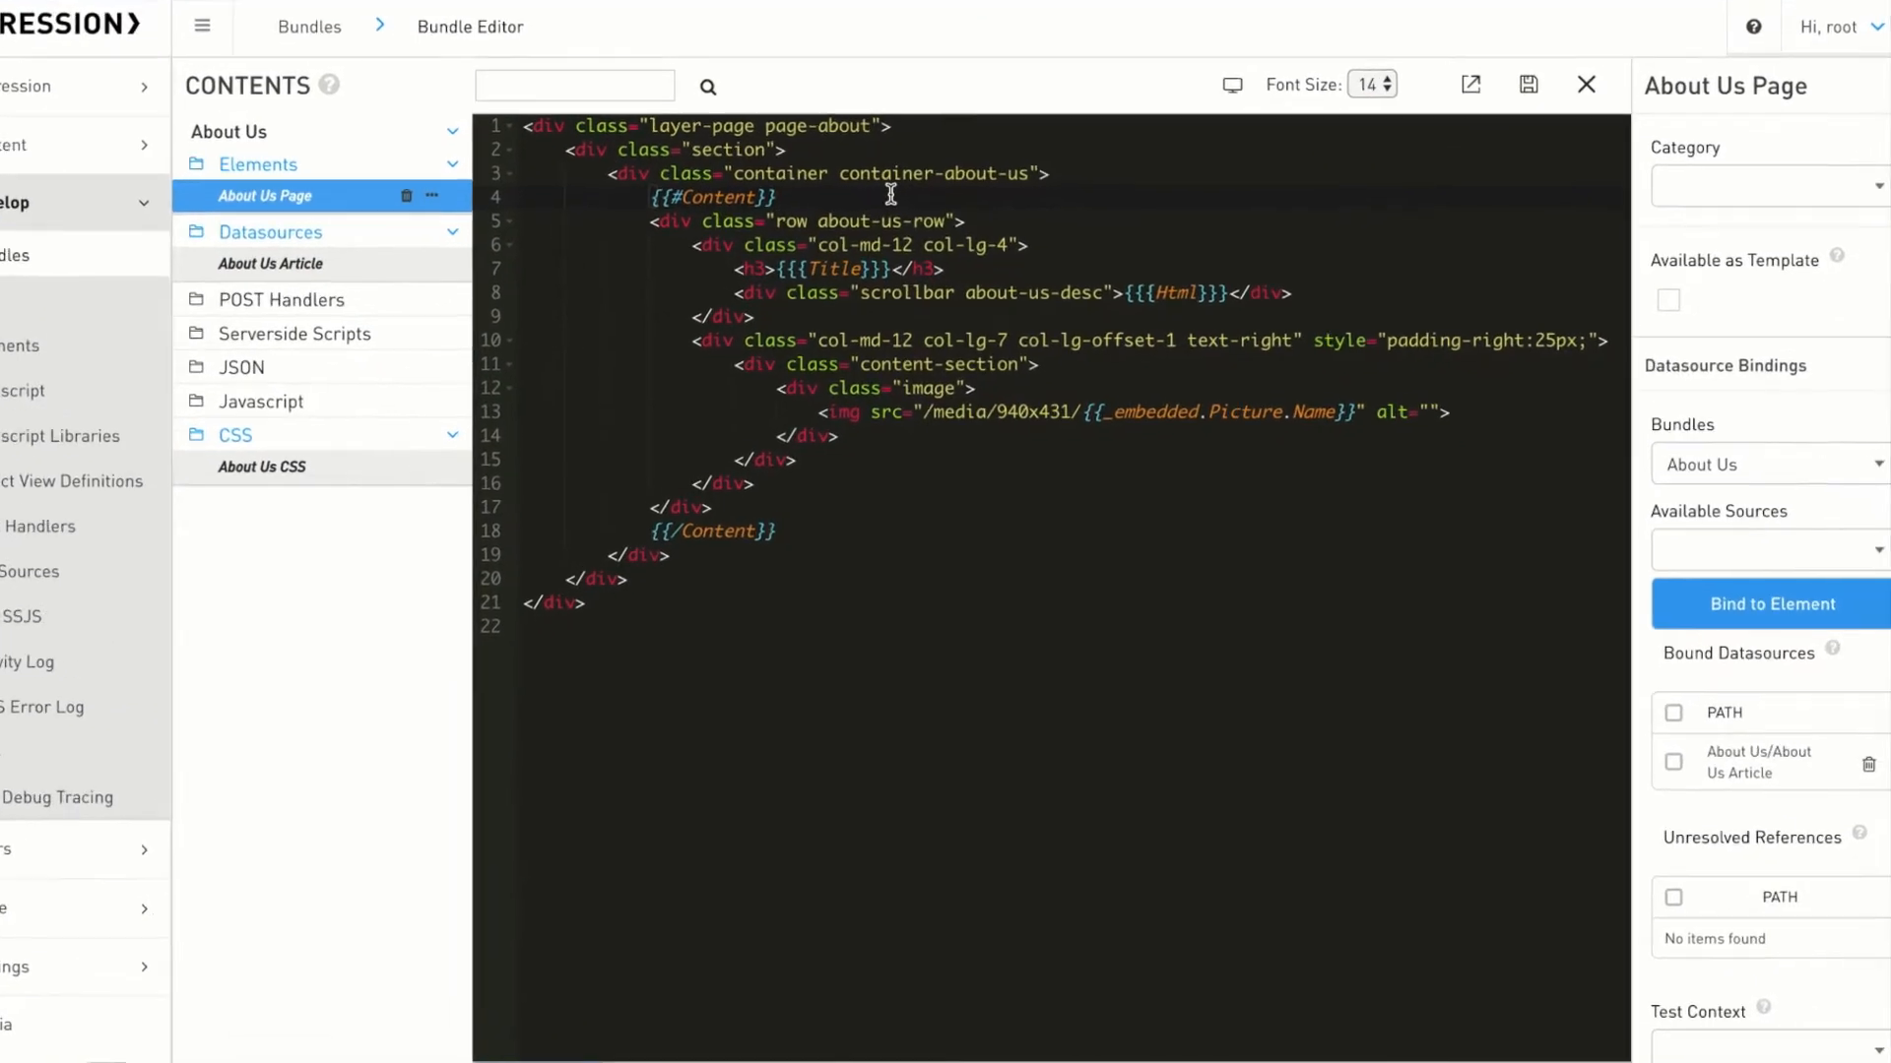
{"action": "type", "text": "<h4"}
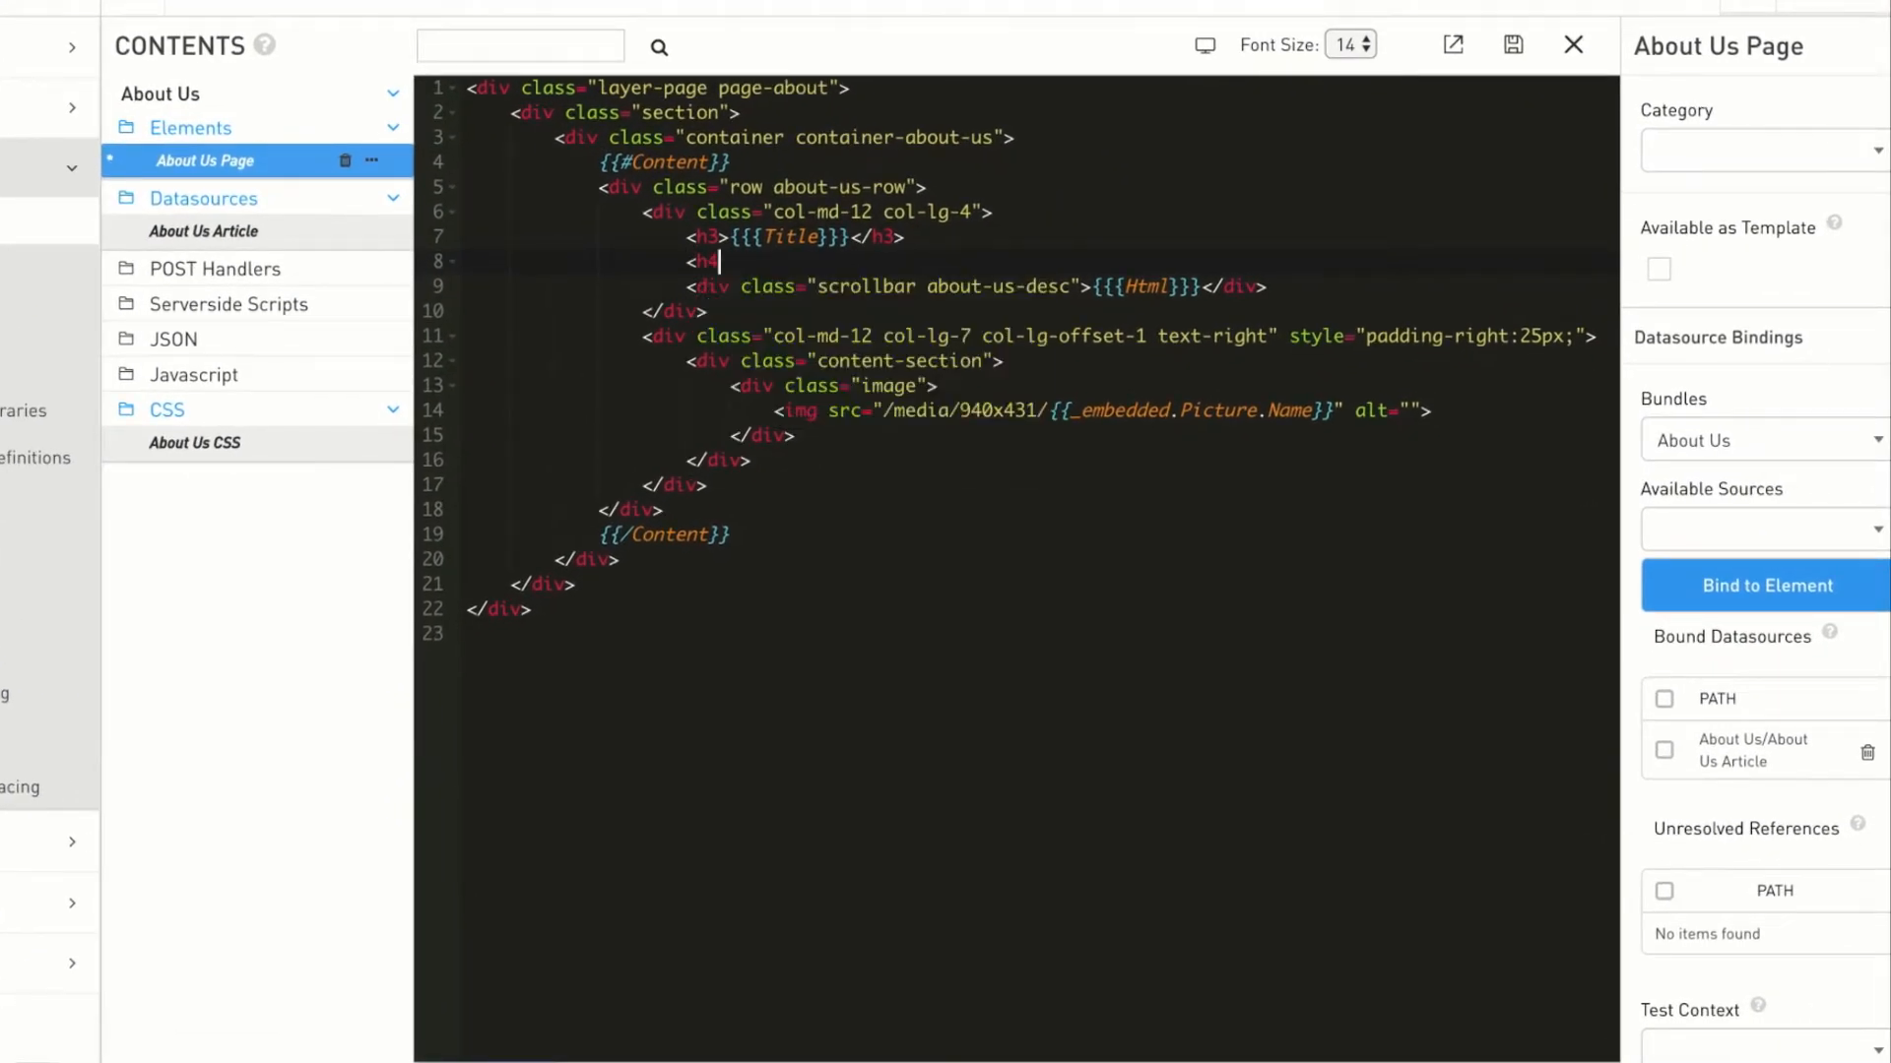
{"action": "type", "text": "{Desc</h4>"}
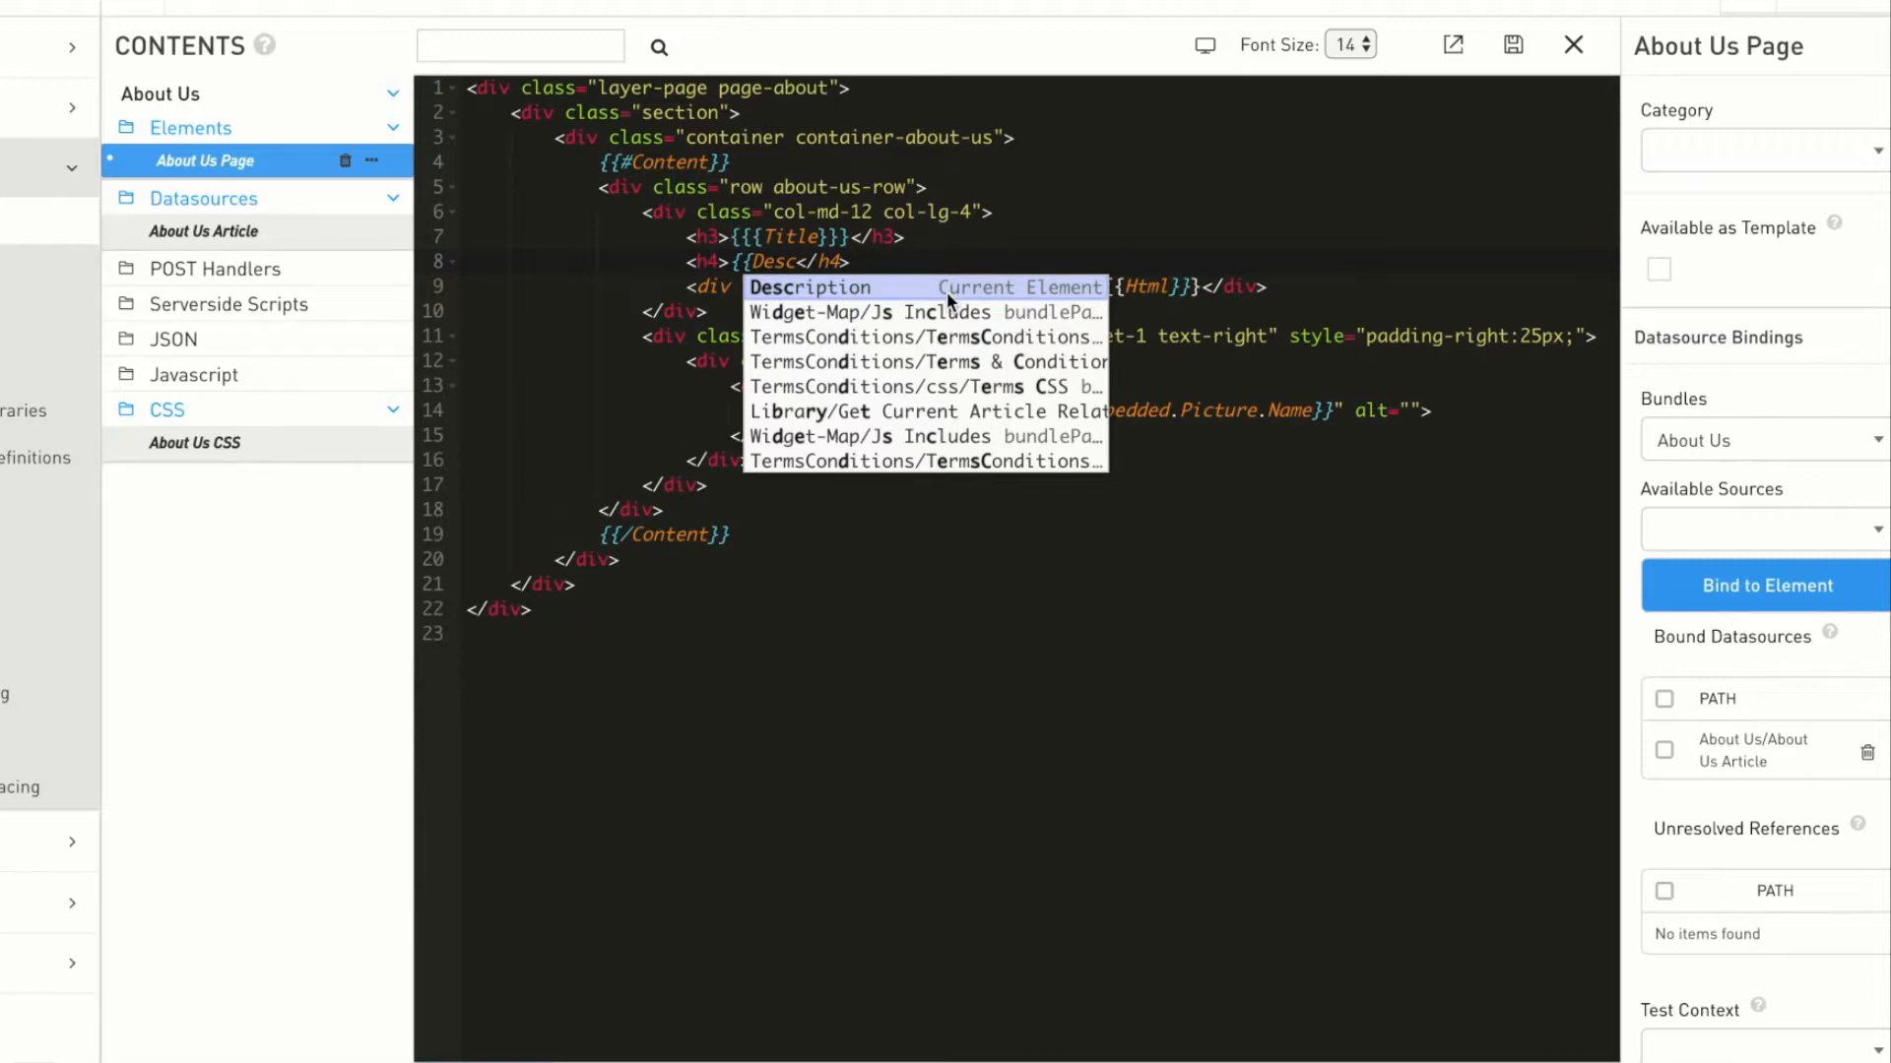
Step: Add <h4>{{Description}}</h4> under the title, check the Description field in Data Preview, and save
{"action": "left_click", "coordinate": [805, 289]}
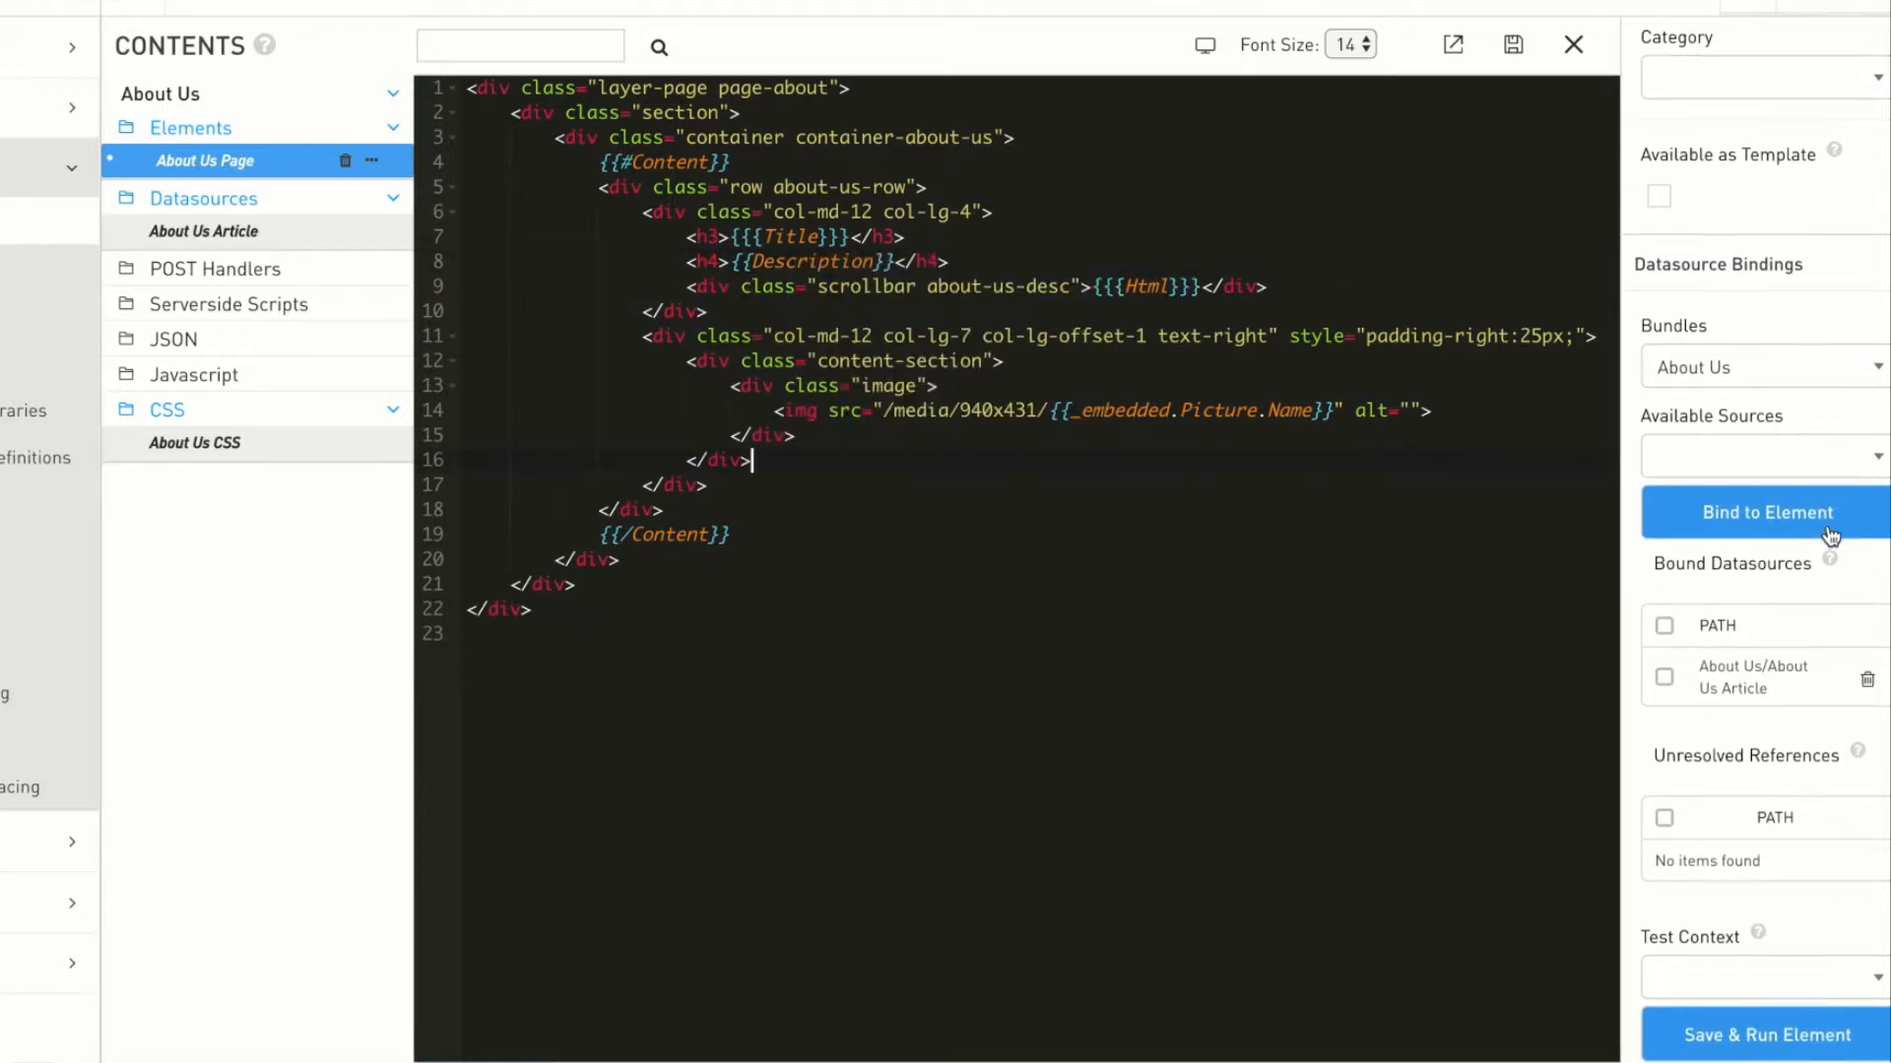
{"action": "scroll", "coordinate": [1818, 591], "scroll_direction": "down", "scroll_amount": 5}
{"action": "scroll", "coordinate": [1812, 658], "scroll_direction": "down", "scroll_amount": 1}
{"action": "left_click", "coordinate": [1798, 824]}
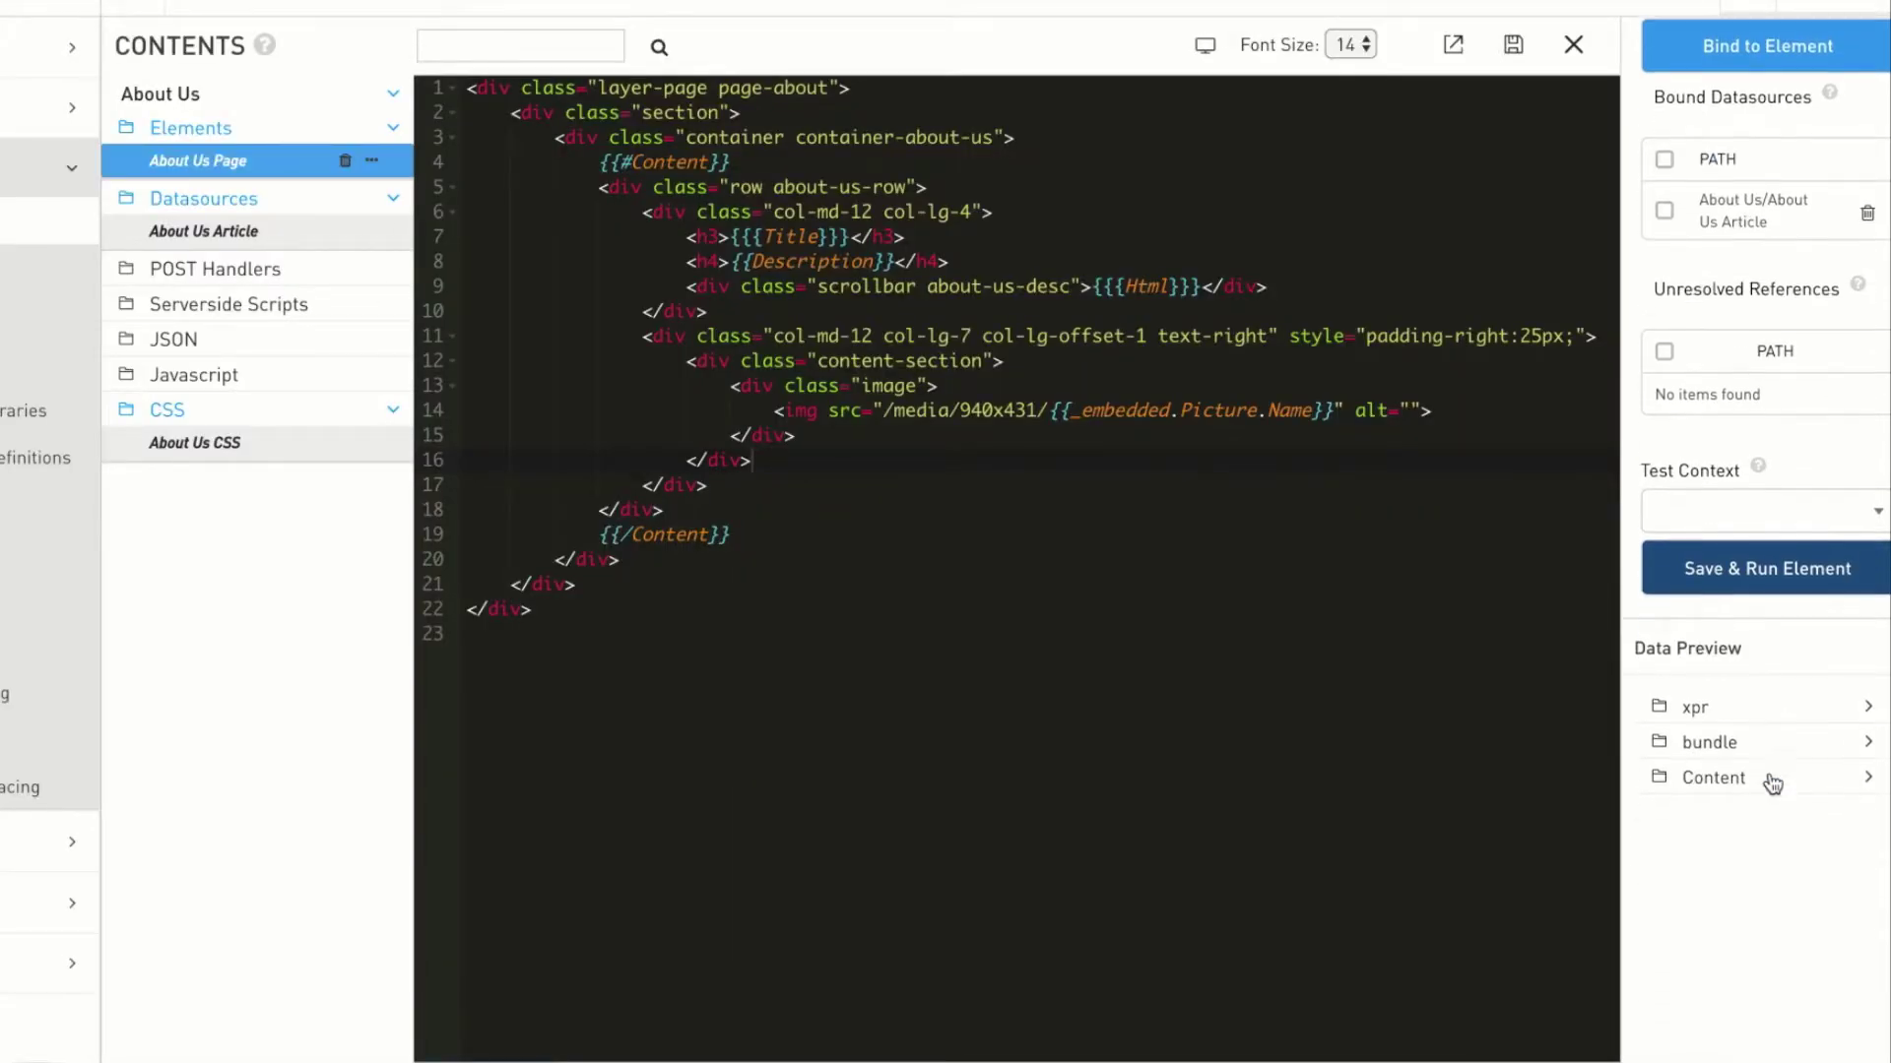
{"action": "left_click", "coordinate": [1854, 775]}
{"action": "left_click", "coordinate": [1867, 797]}
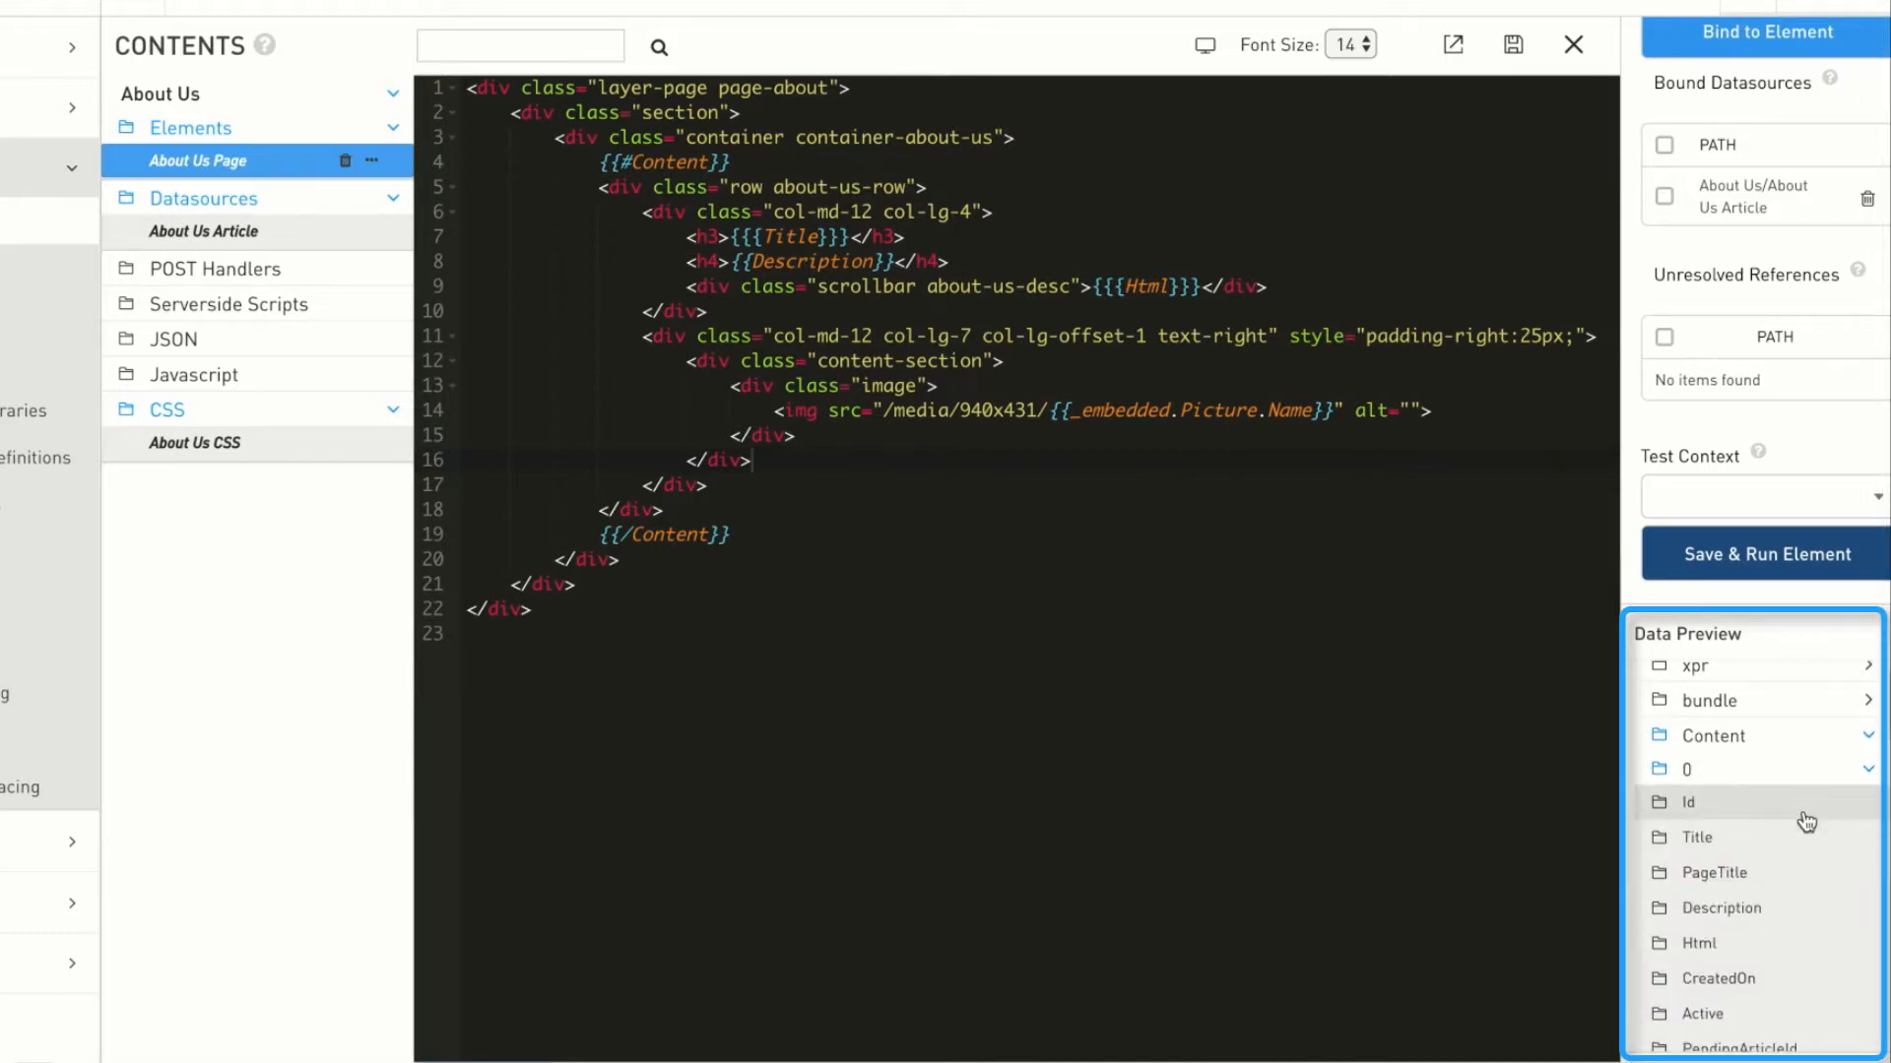
{"action": "scroll", "coordinate": [1774, 827], "scroll_direction": "down", "scroll_amount": 3}
{"action": "scroll", "coordinate": [1757, 768], "scroll_direction": "down", "scroll_amount": 4}
{"action": "scroll", "coordinate": [1756, 827], "scroll_direction": "down", "scroll_amount": 2}
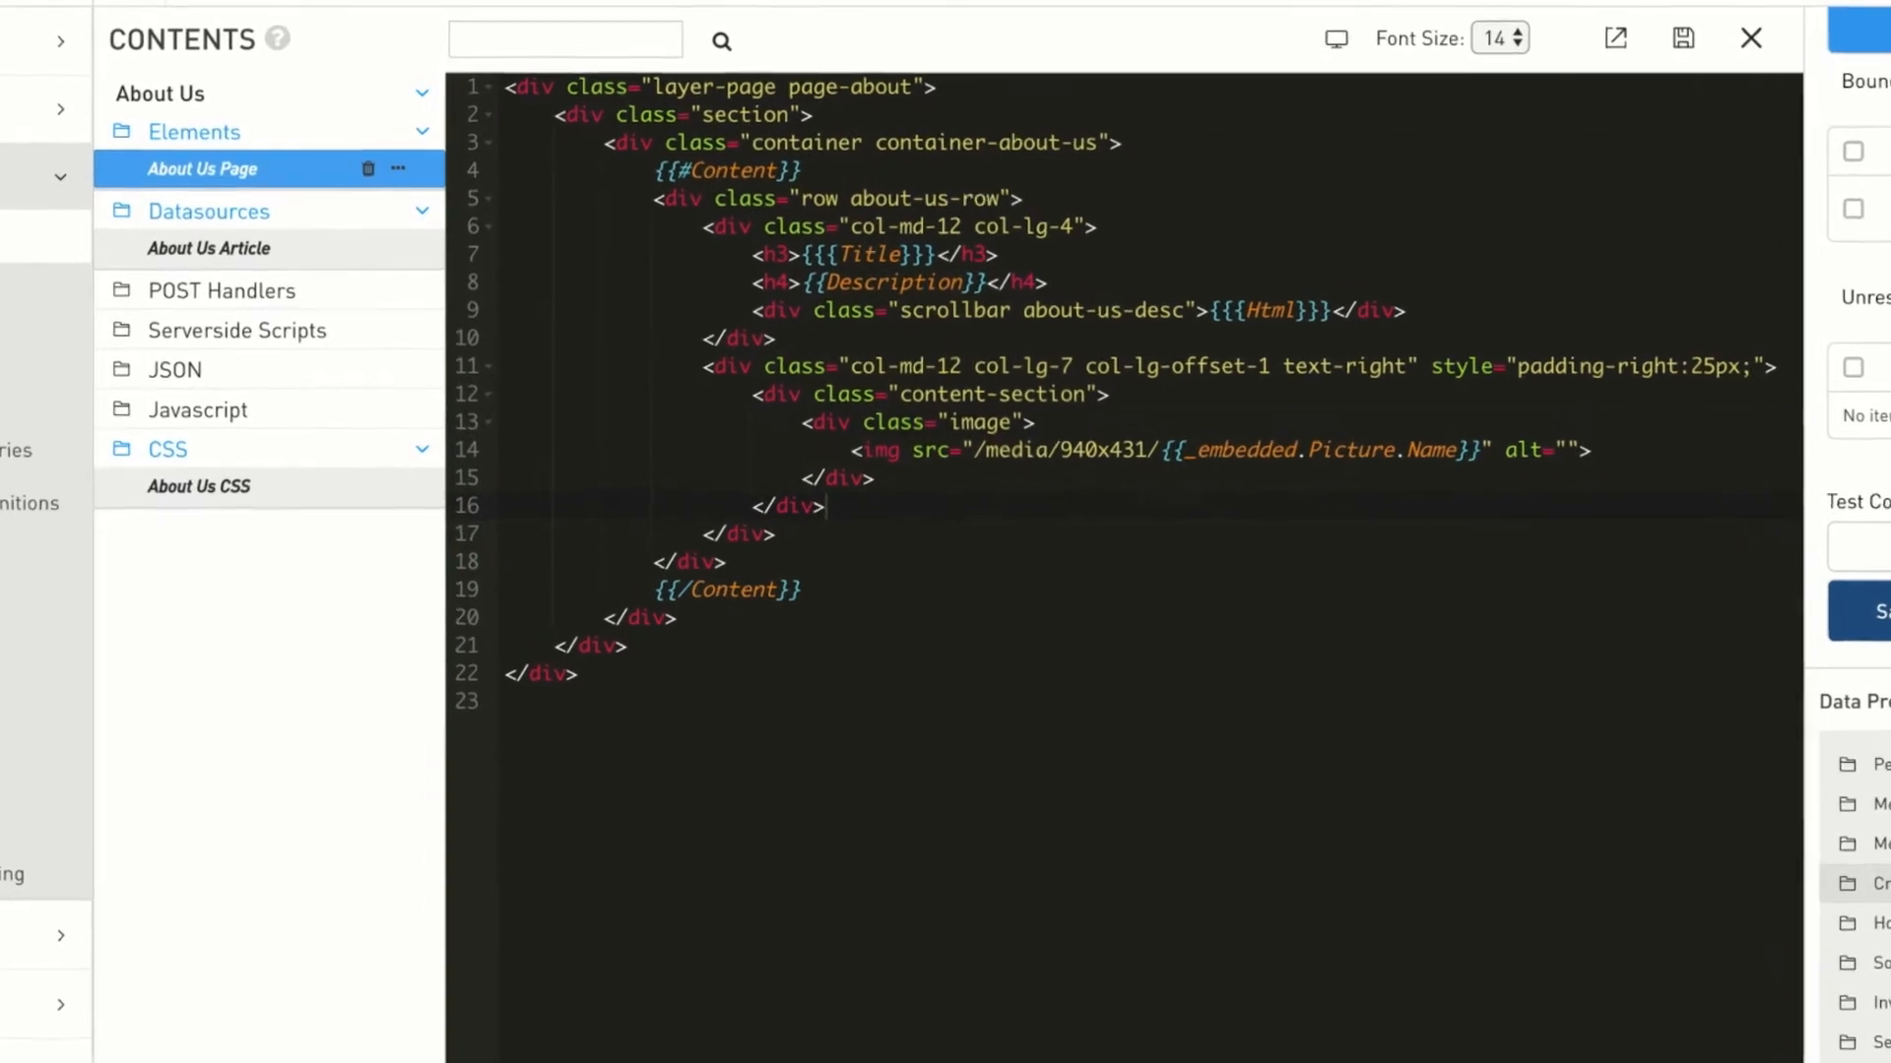
{"action": "left_click", "coordinate": [1513, 44]}
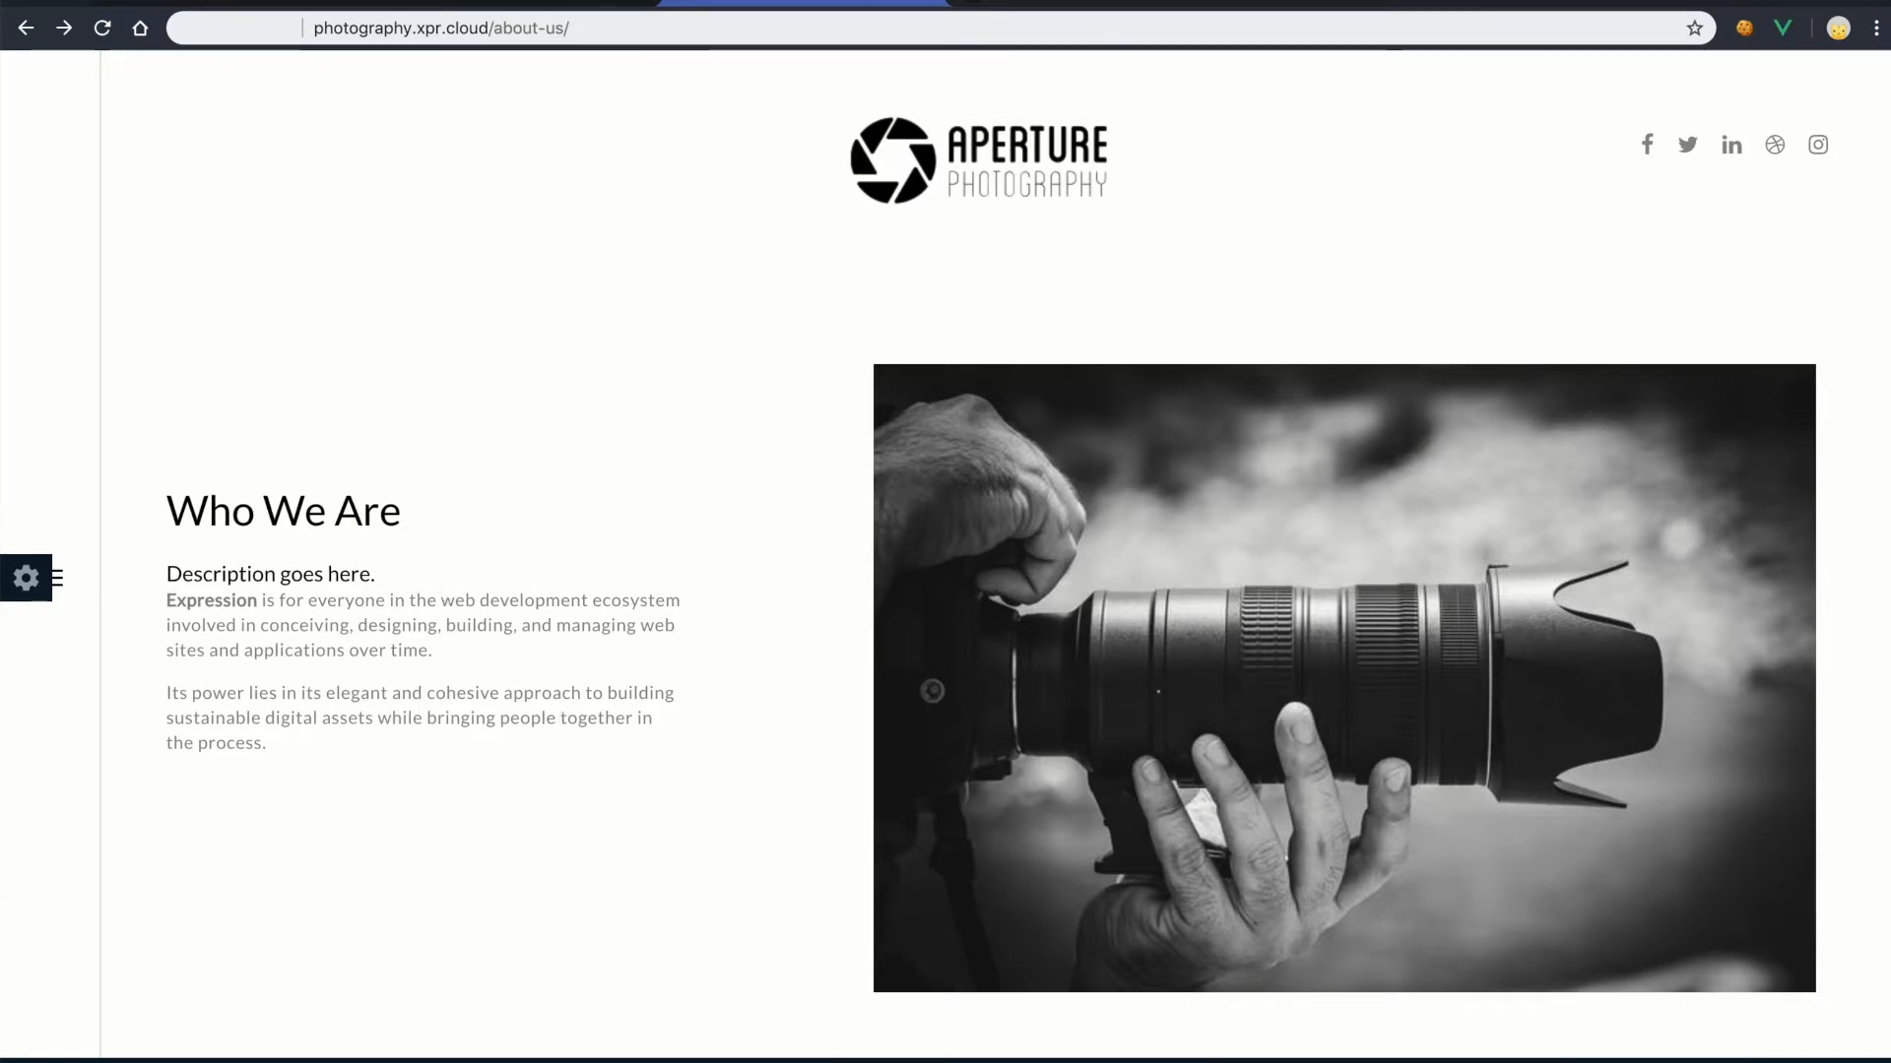
Step: Delete style="padding-right:25px;" from the image column on line 11 and save the markup
{"action": "left_click", "coordinate": [530, 3]}
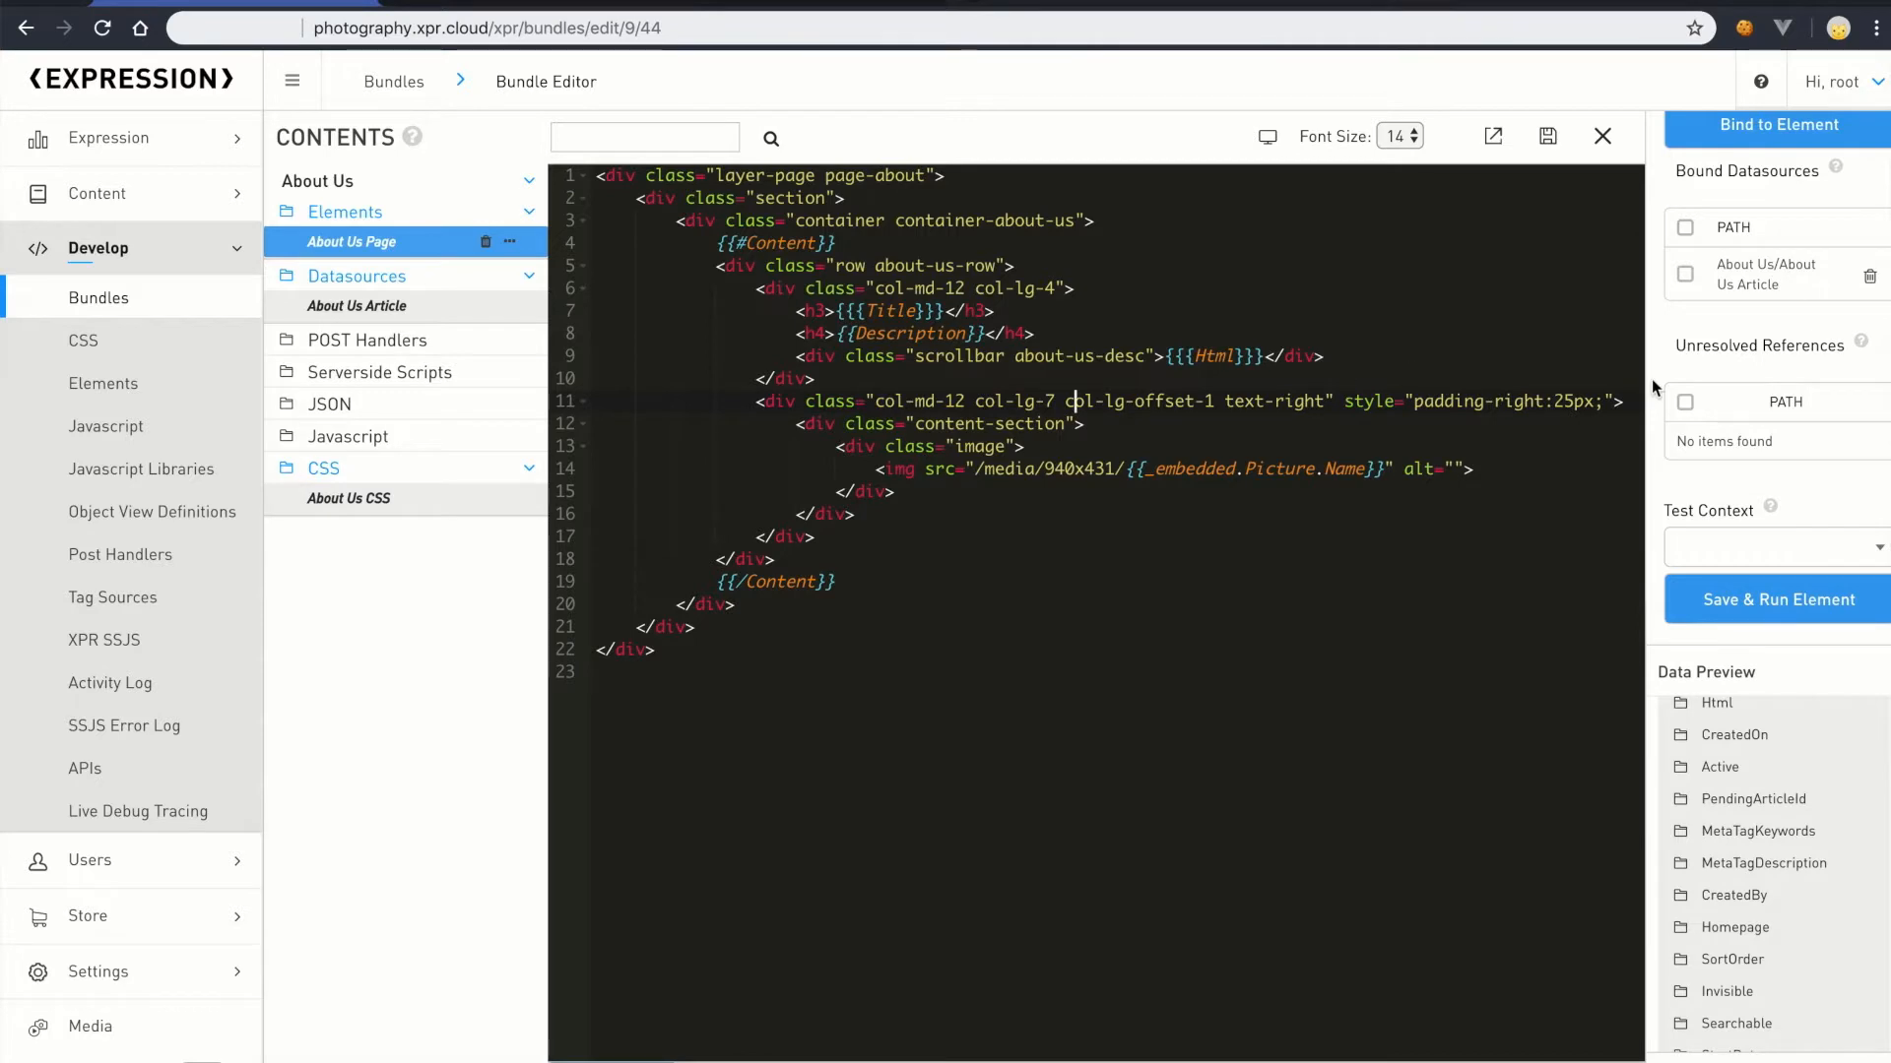
{"action": "left_click_drag", "start_coordinate": [1413, 400], "coordinate": [1604, 400]}
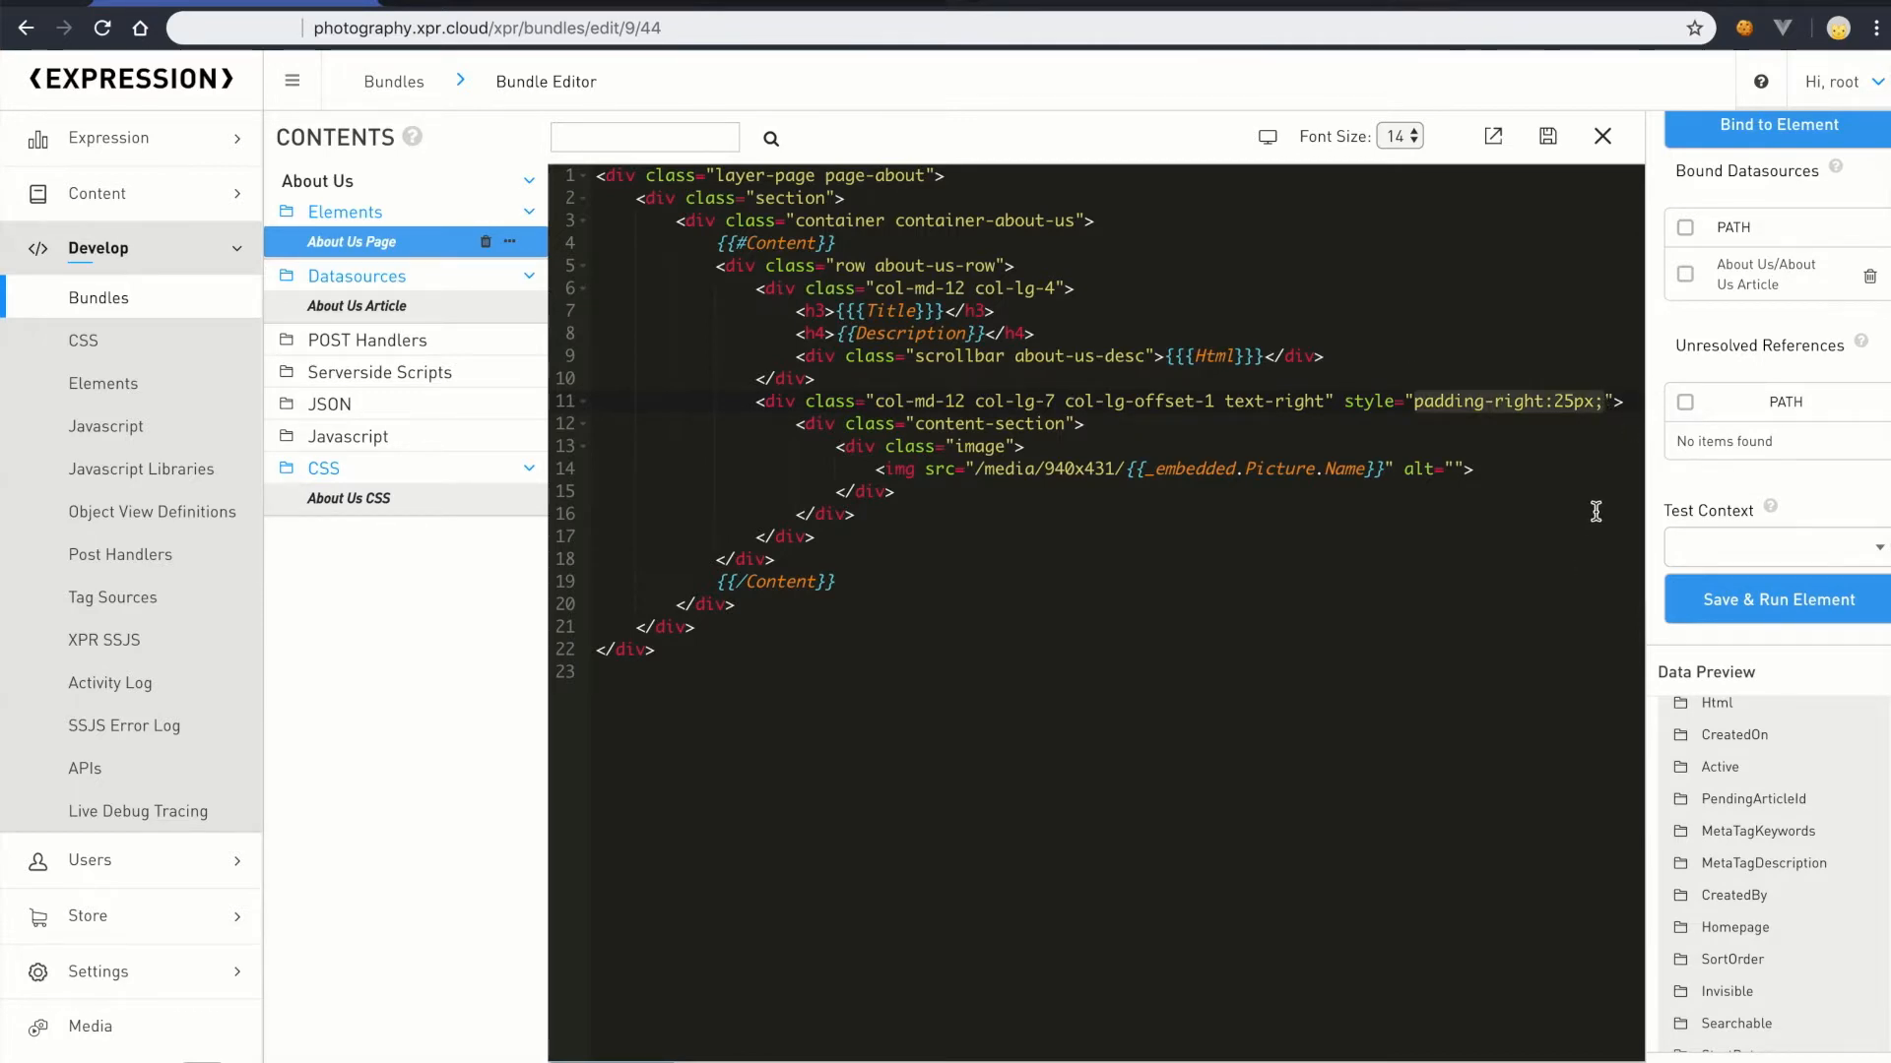
{"action": "key", "text": "End"}
{"action": "key", "text": "BackSpace"}
{"action": "key", "text": "BackSpace"}
{"action": "key", "text": "BackSpace"}
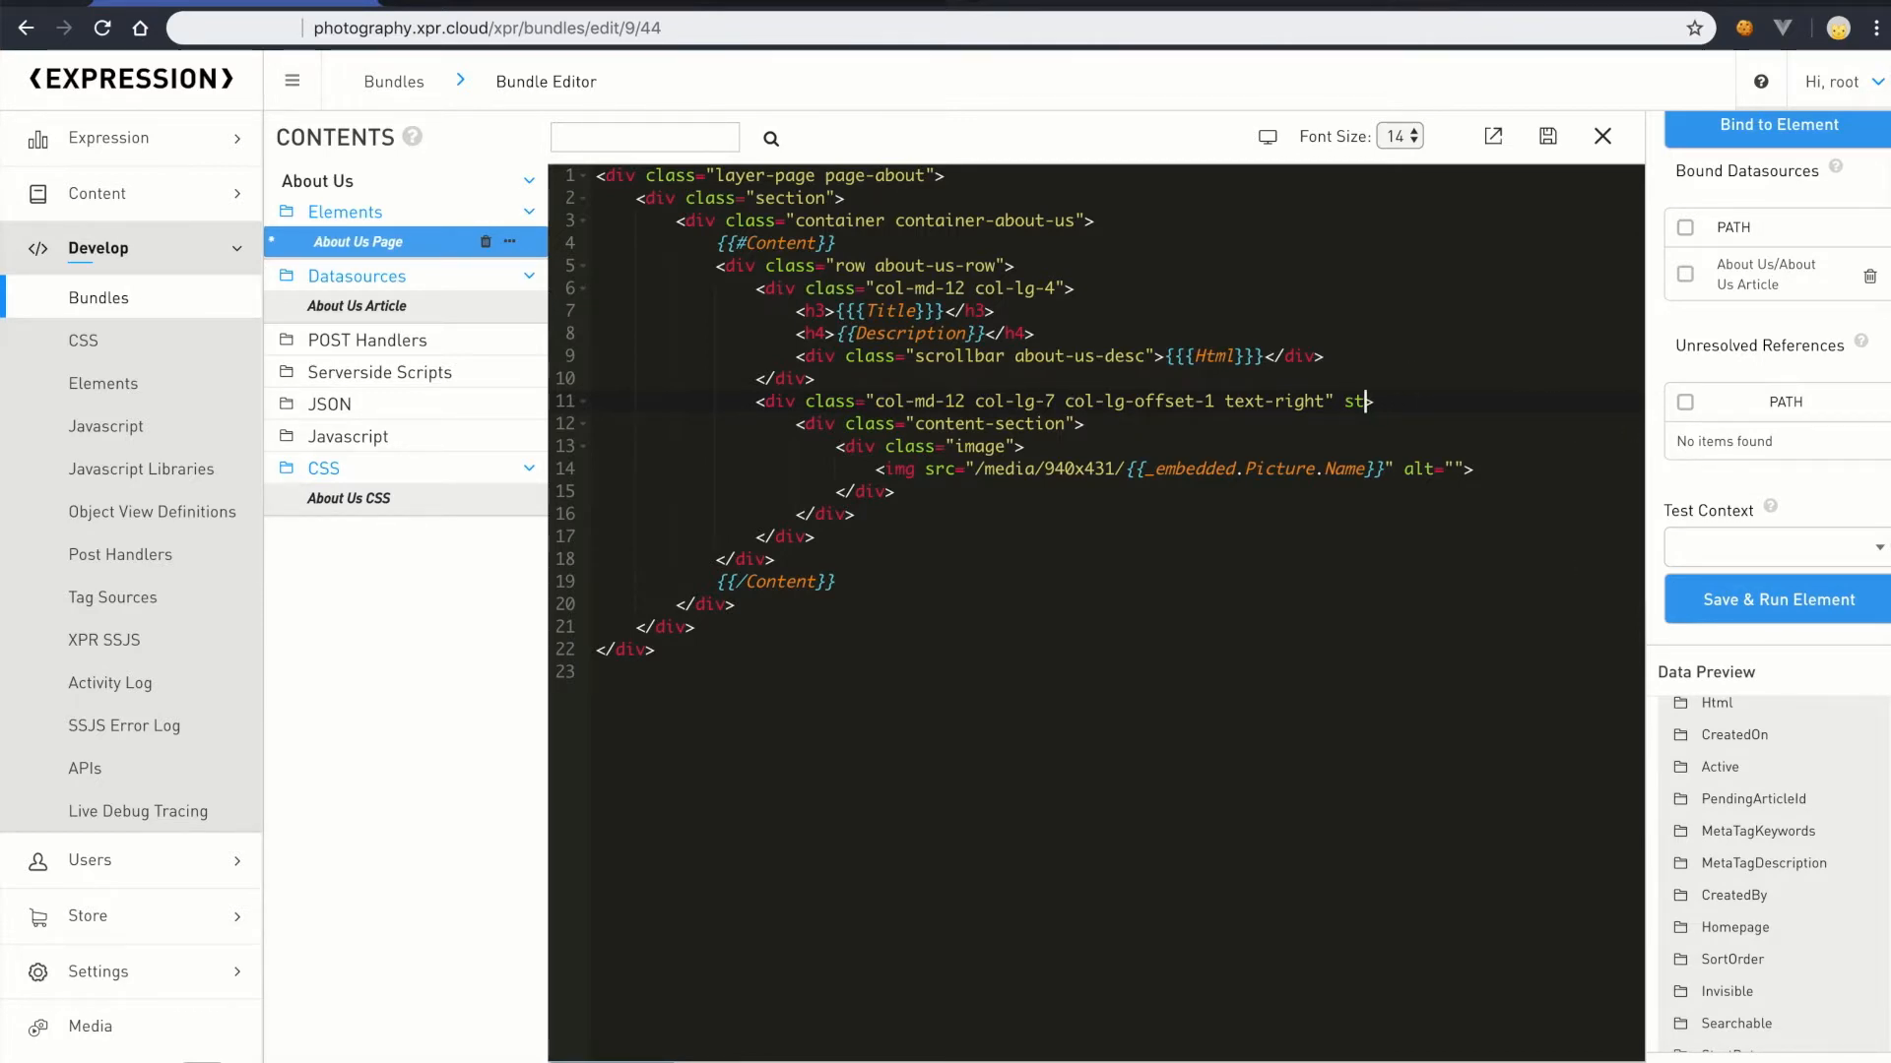
{"action": "type", "text": ">"}
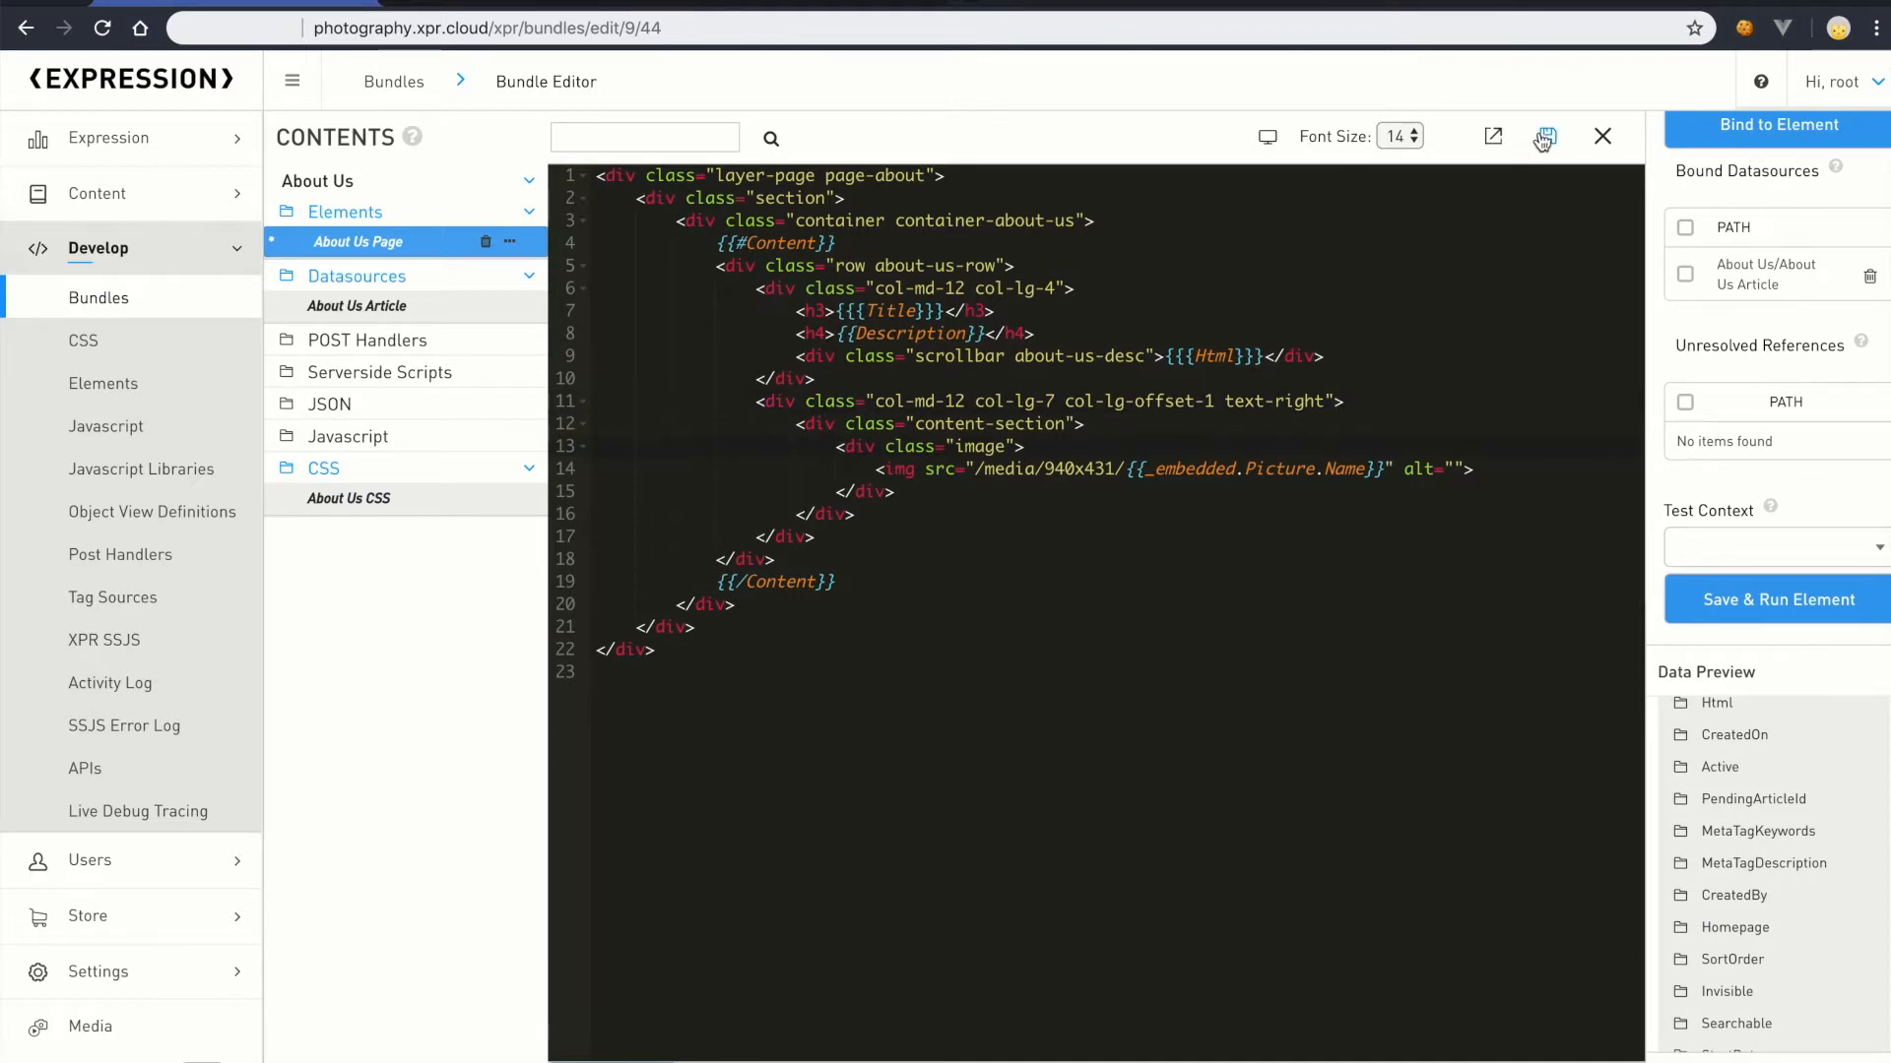
{"action": "left_click", "coordinate": [1546, 137]}
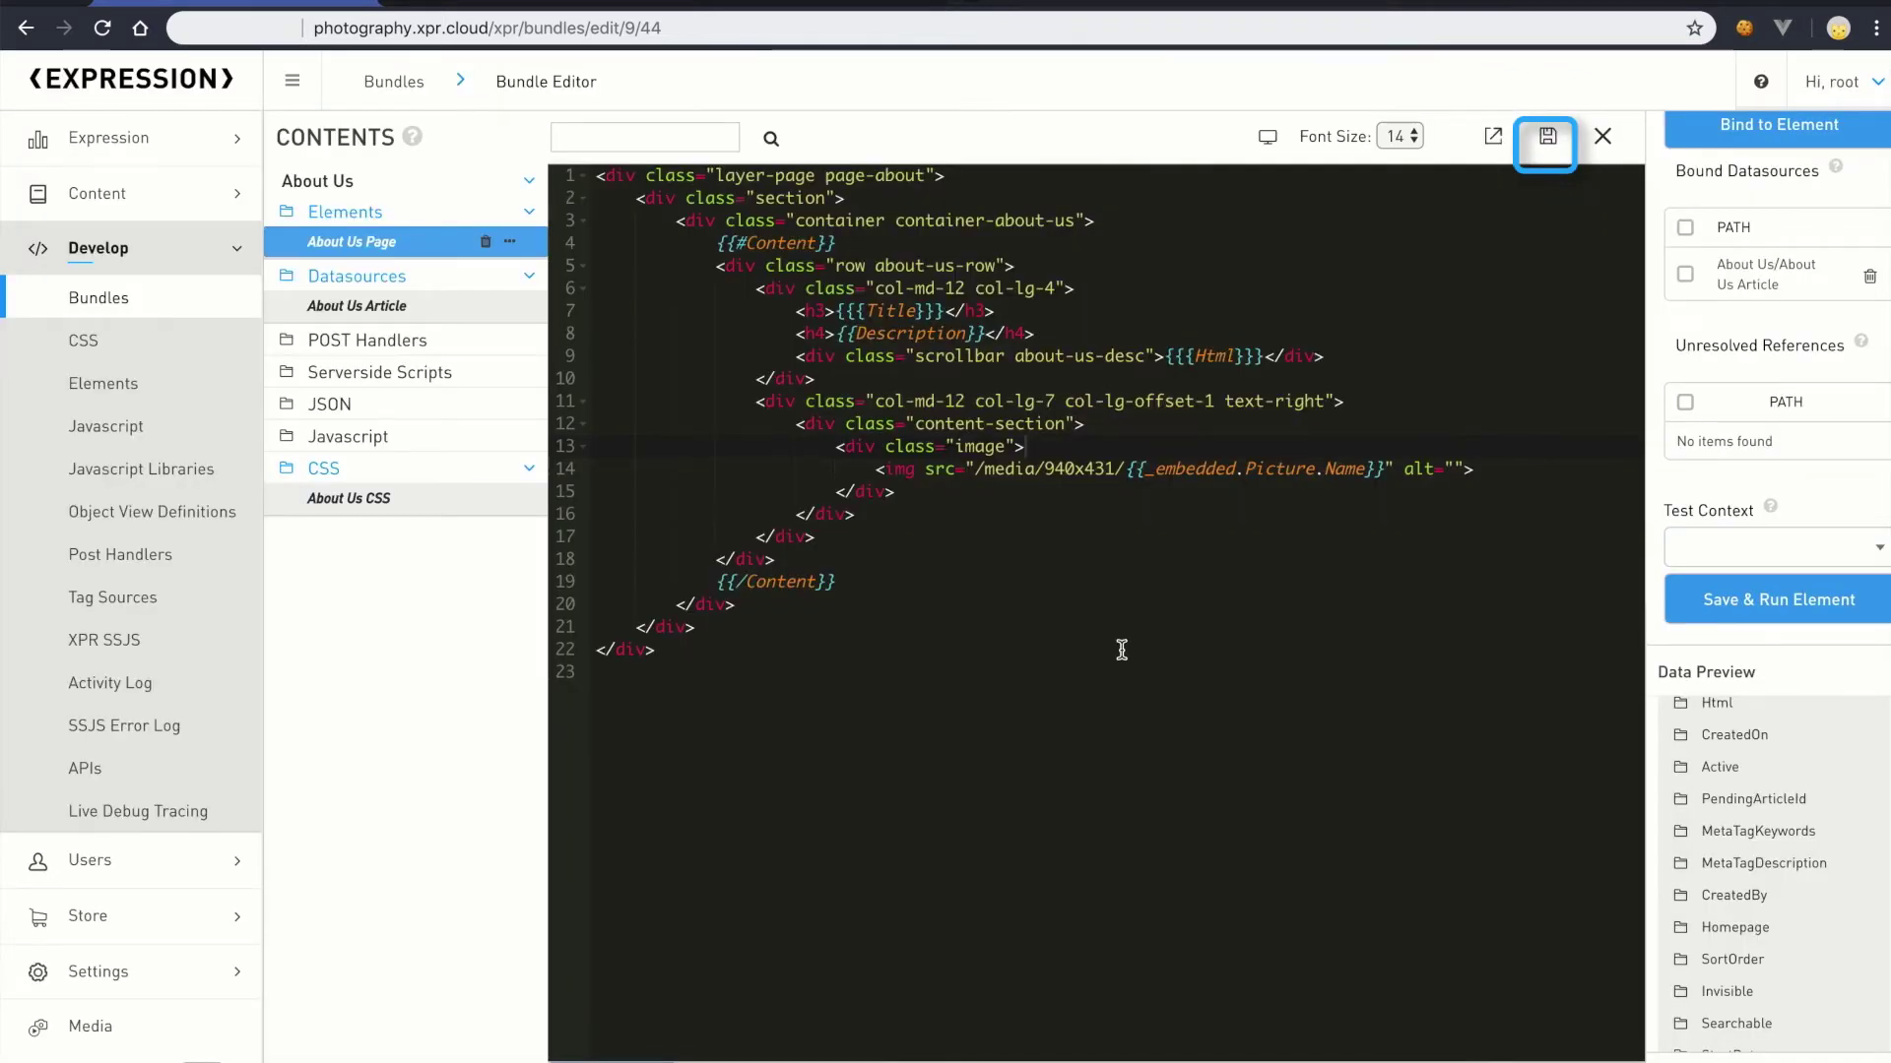
{"action": "left_click", "coordinate": [1120, 650]}
Step: In About Us CSS, add h4 { font-style: italic; } and a .content-section padding-right rule
{"action": "left_click", "coordinate": [427, 503]}
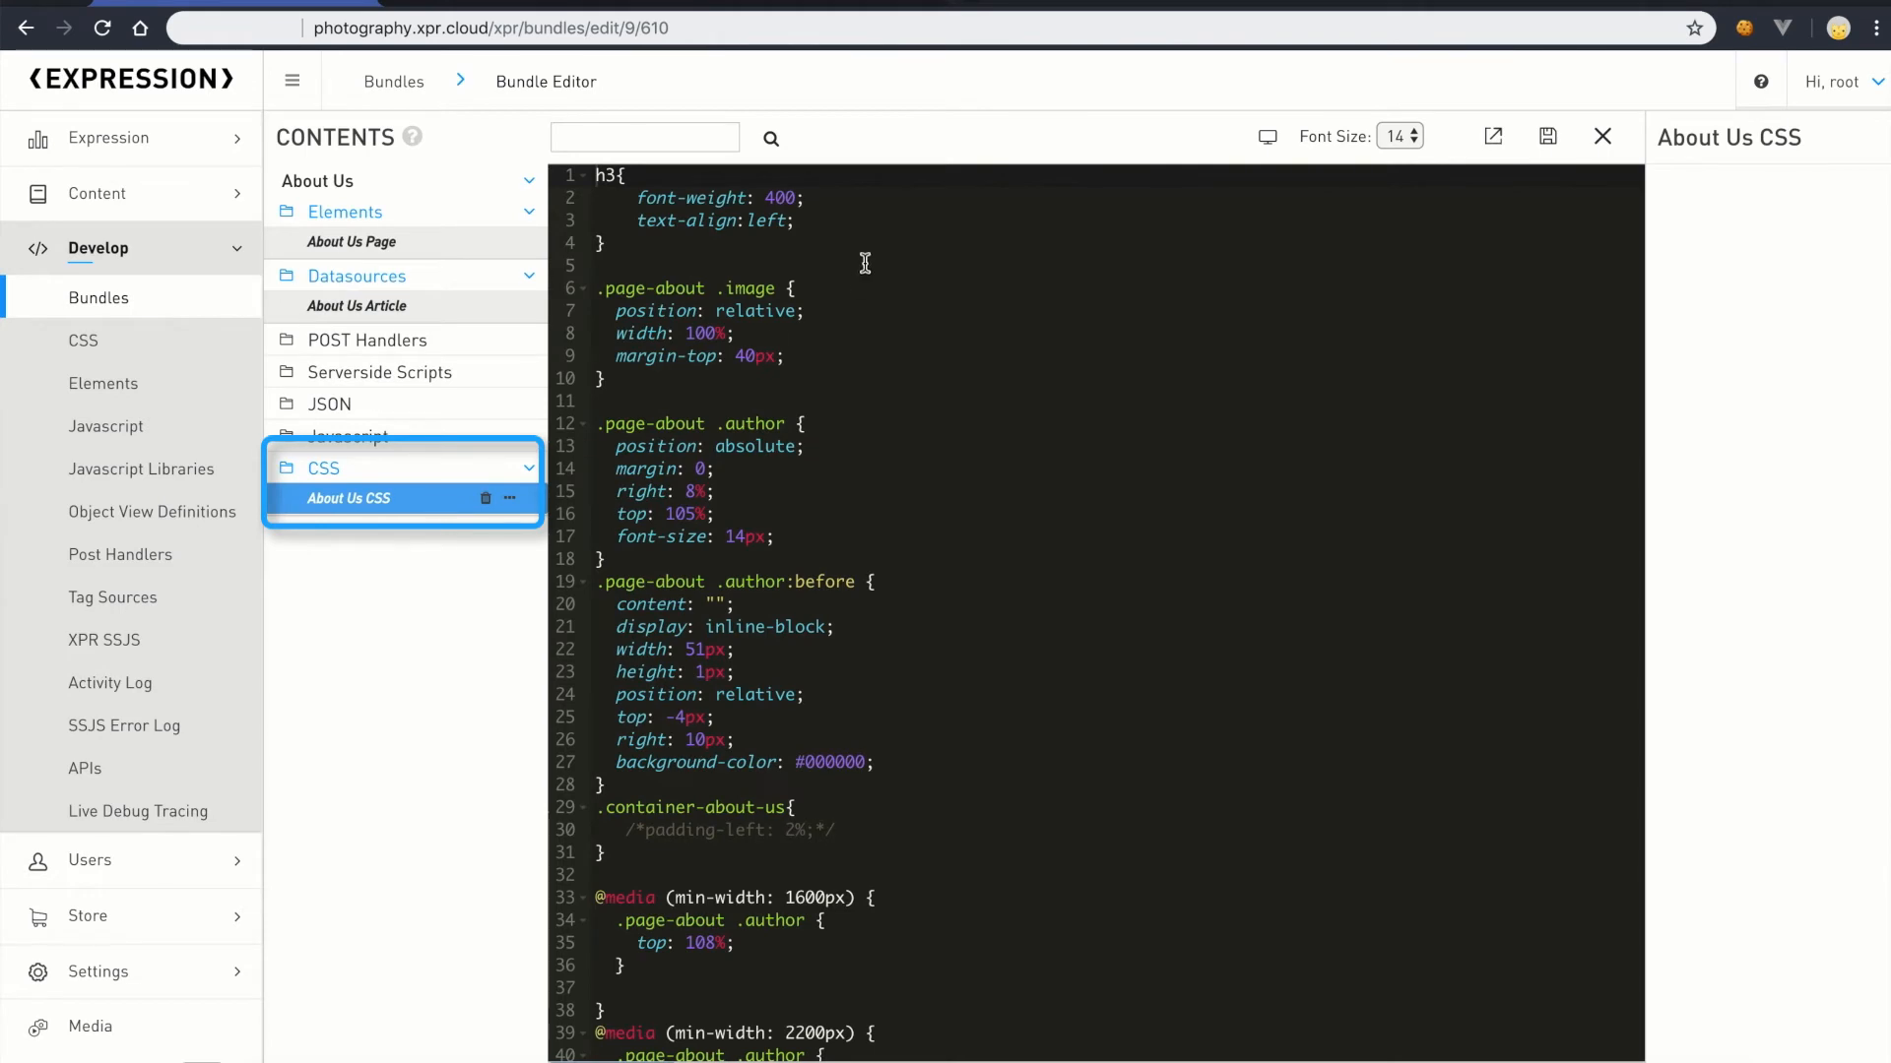
{"action": "type", "text": "h4 { "}
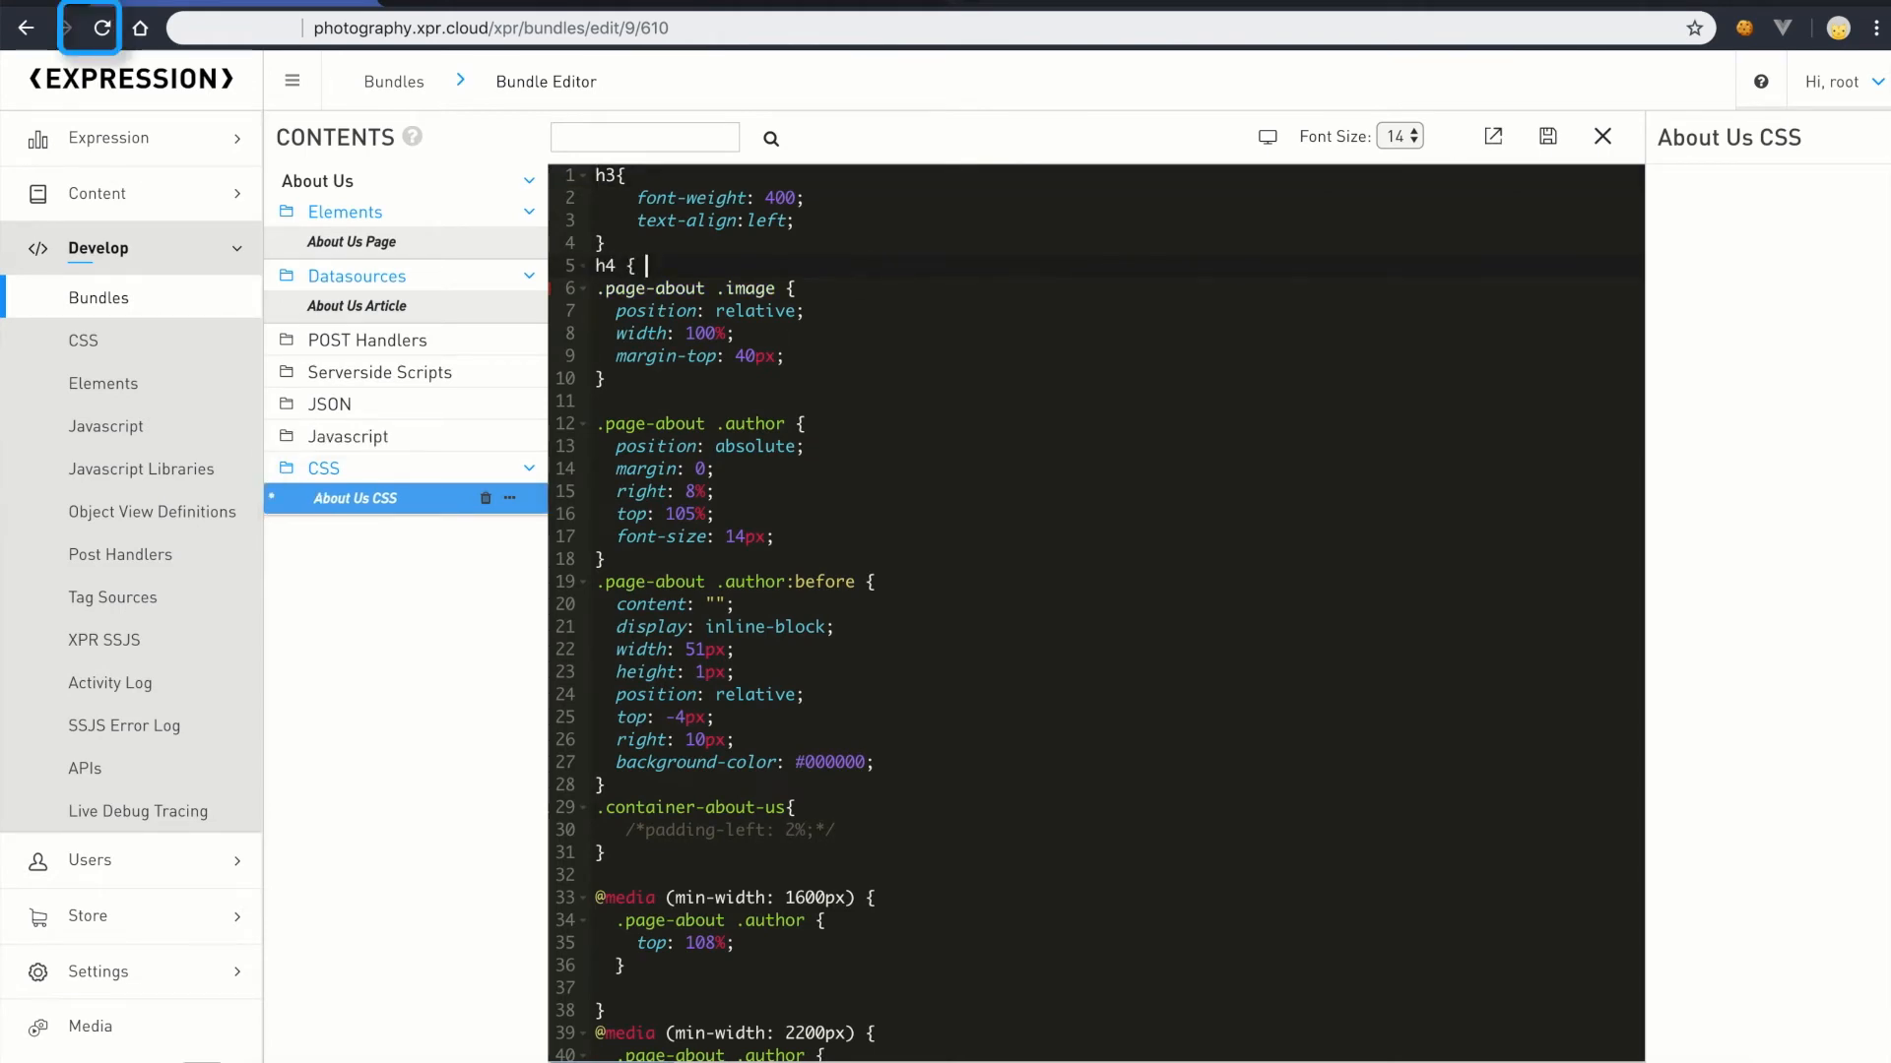
{"action": "type", "text": "font-style: "}
{"action": "type", "text": "italic; }"}
{"action": "key", "text": "Return"}
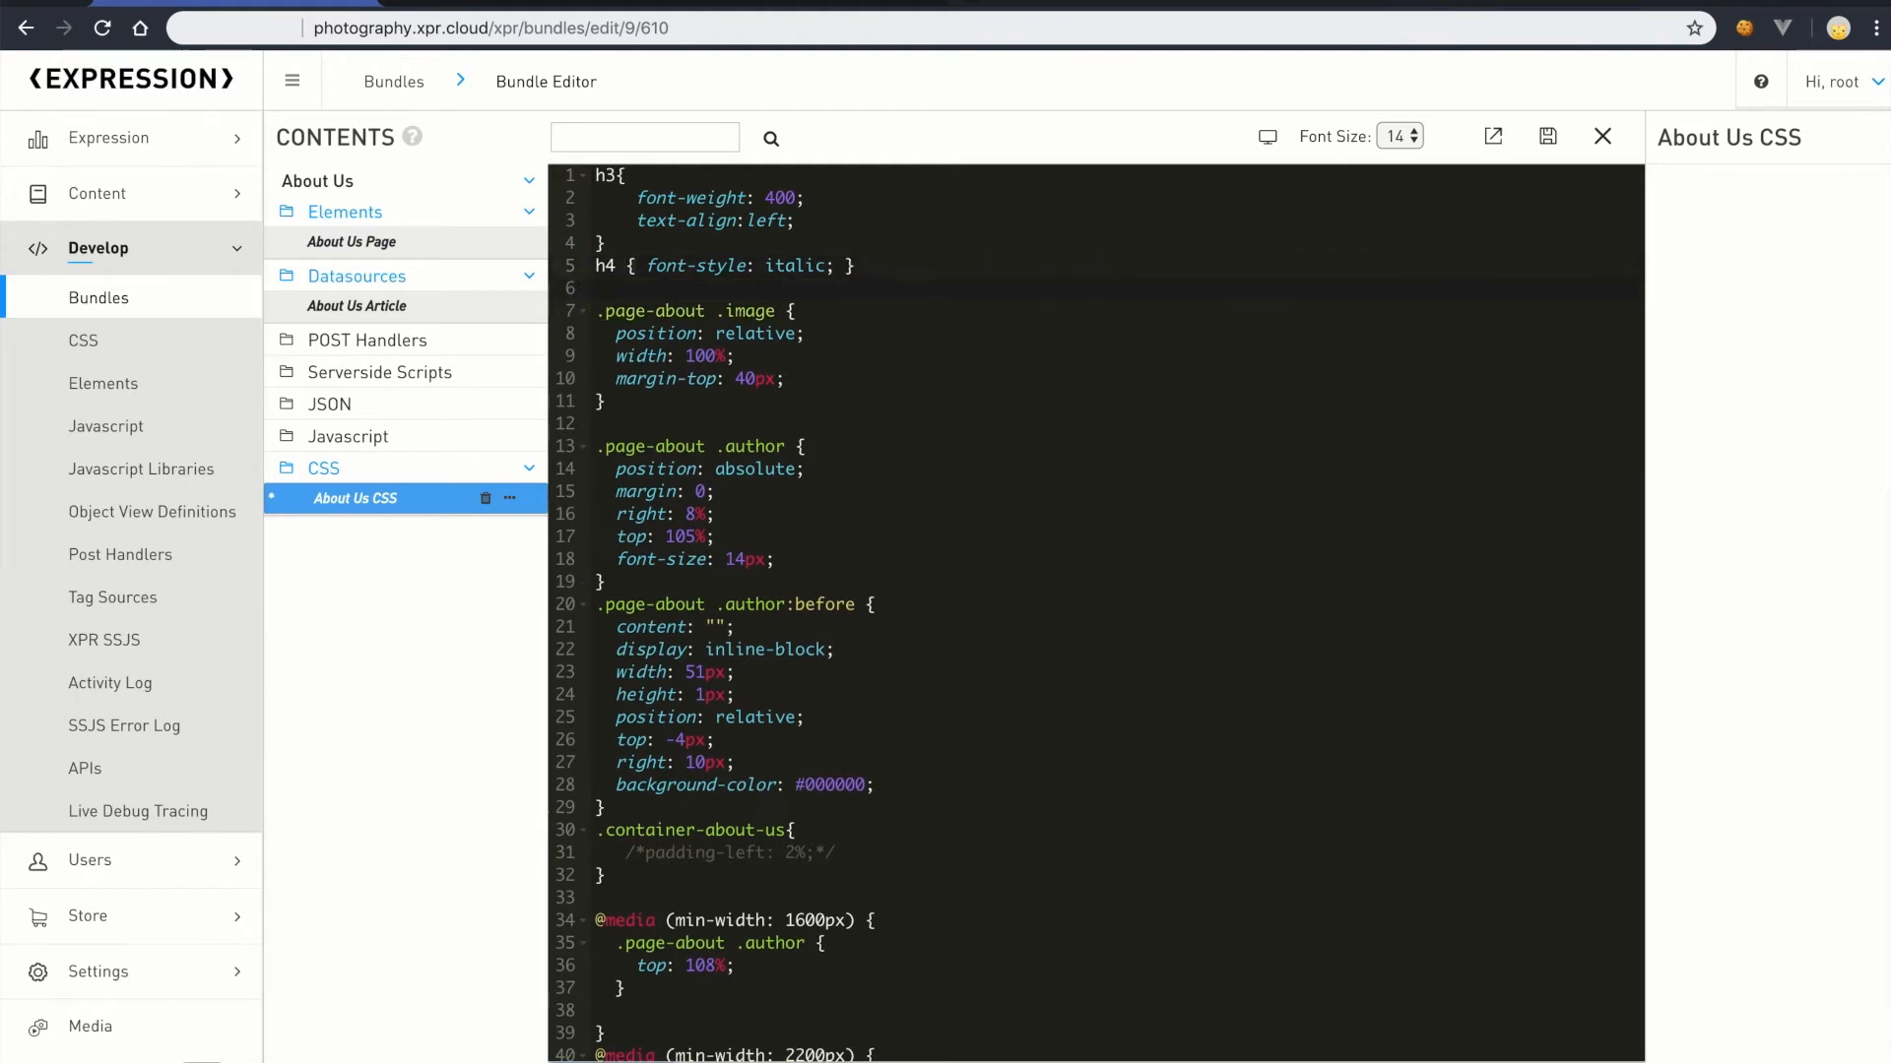
{"action": "type", "text": ".content-section { }"}
{"action": "key", "text": "Left"}
{"action": "key", "text": "Left"}
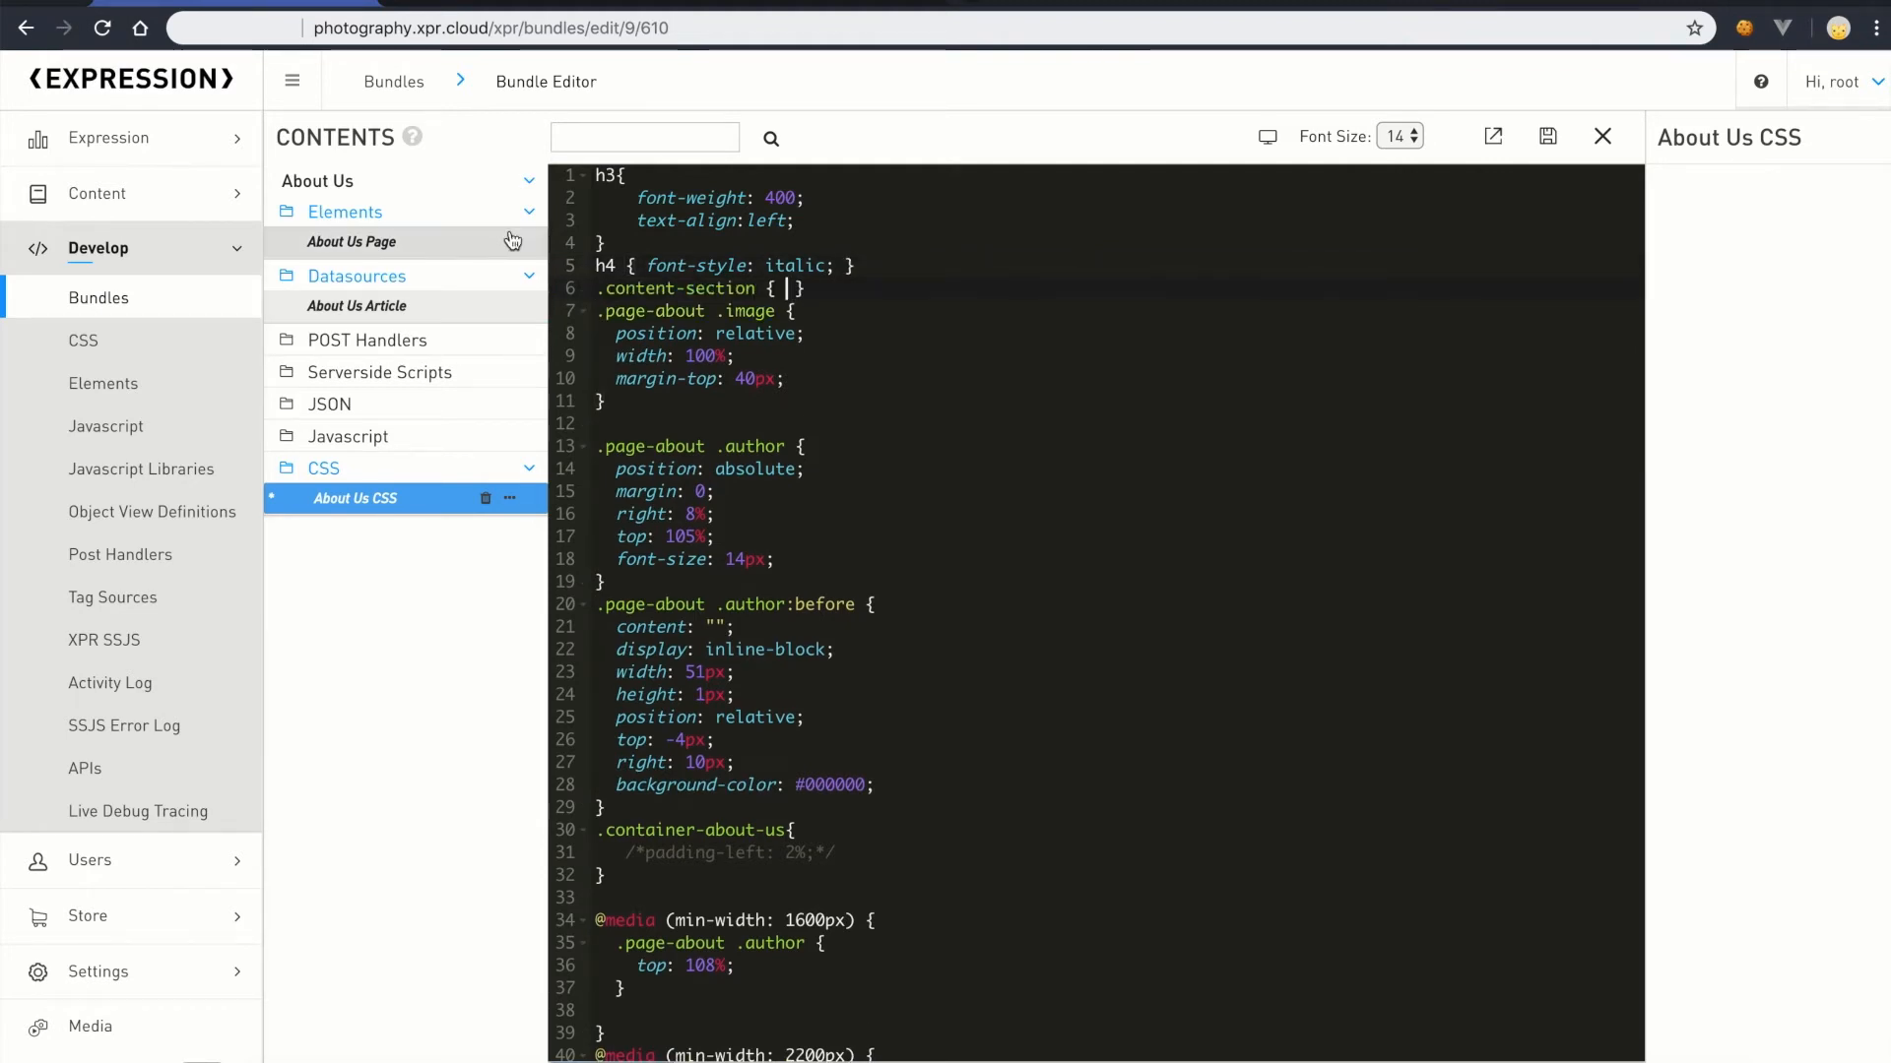
{"action": "type", "text": "padding-right: 2%;"}
Step: Save the stylesheet, reload the live About Us page to see the italic description, and return to the CSS
{"action": "key", "text": "ctrl+s"}
{"action": "key", "text": "ctrl+Tab"}
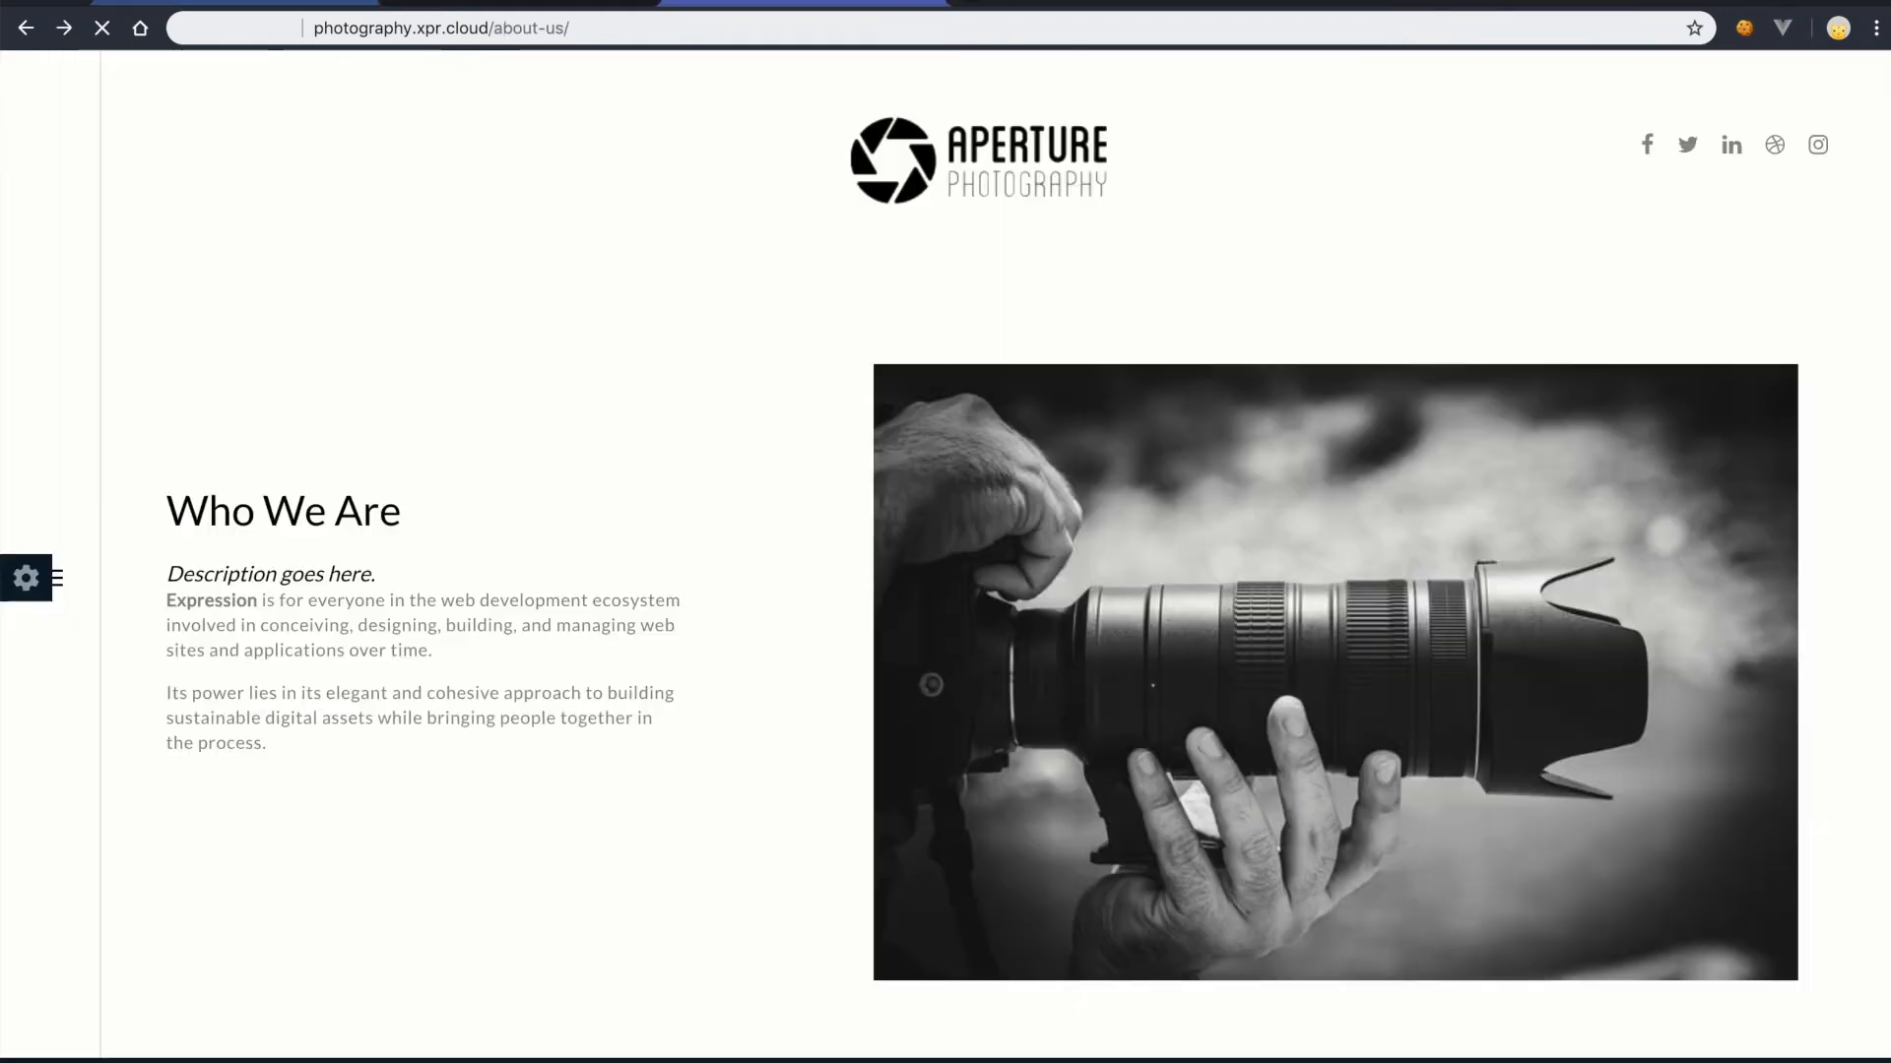
{"action": "key", "text": "F5"}
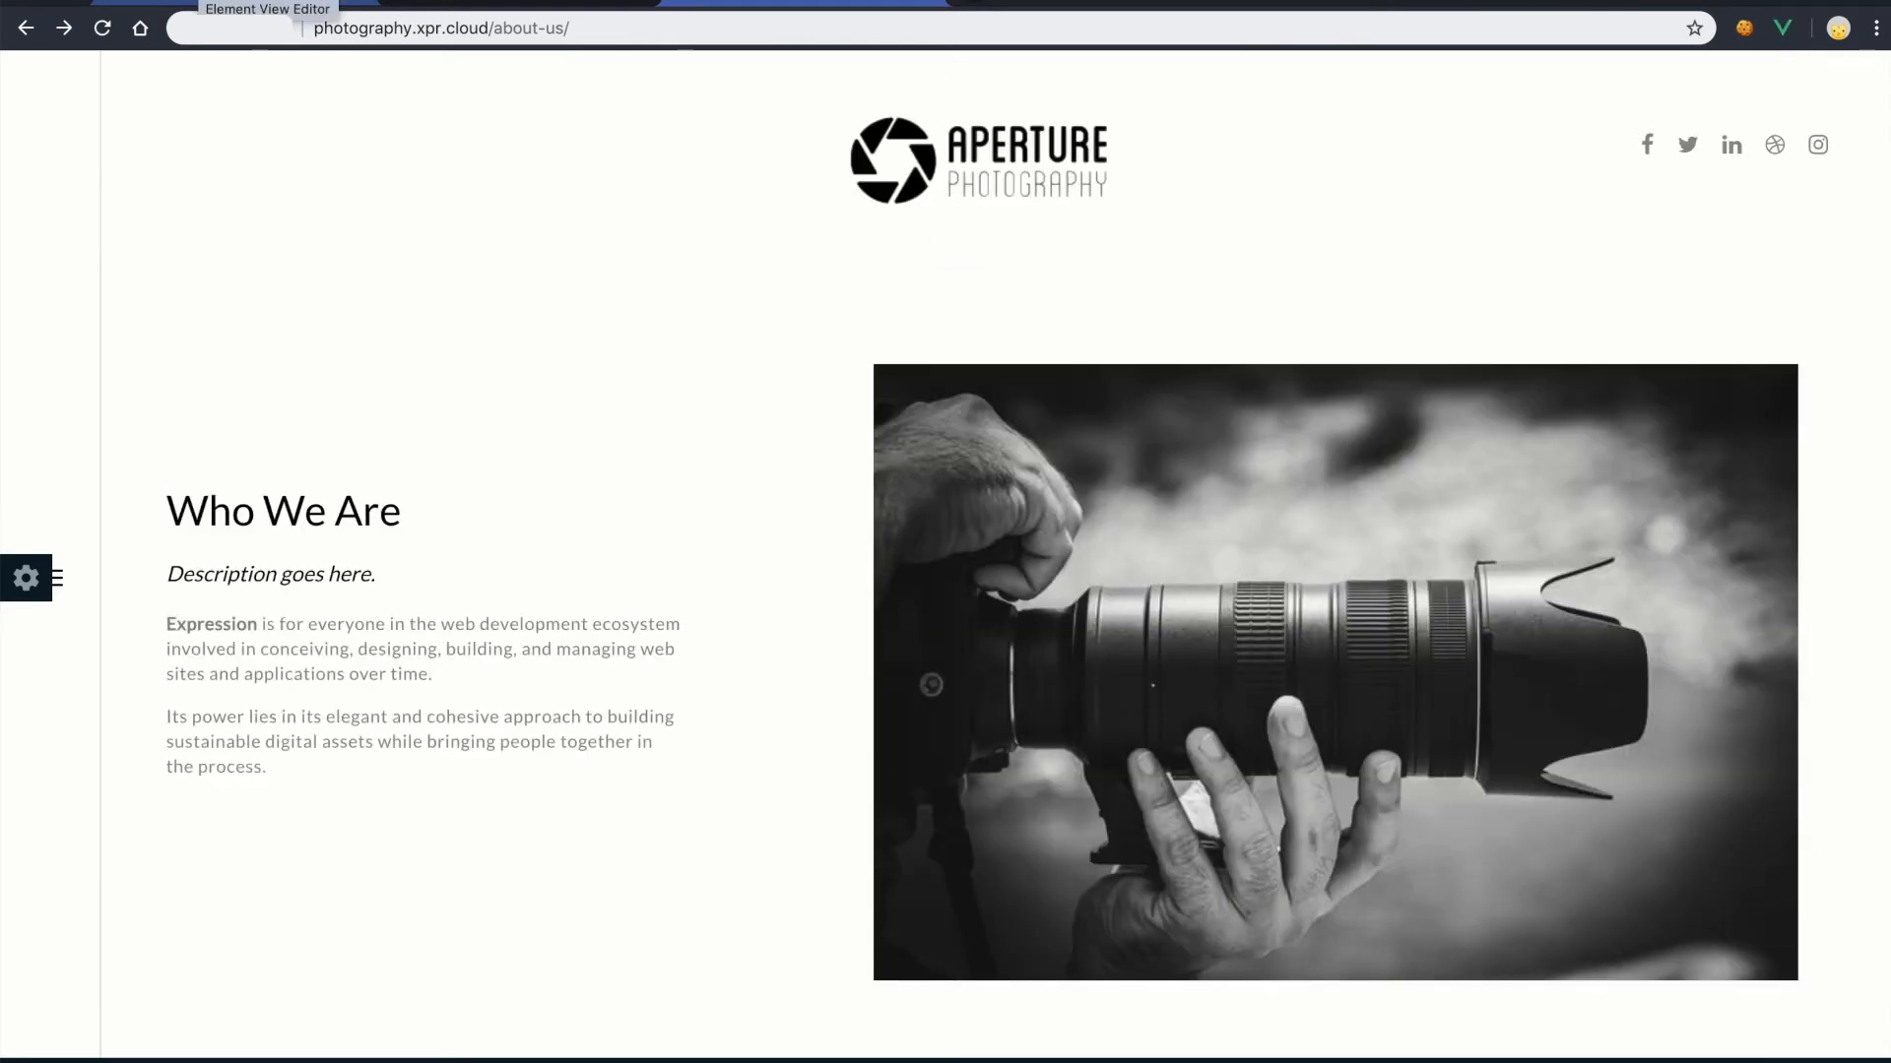
{"action": "scroll", "coordinate": [820, 583], "scroll_direction": "down", "scroll_amount": 3}
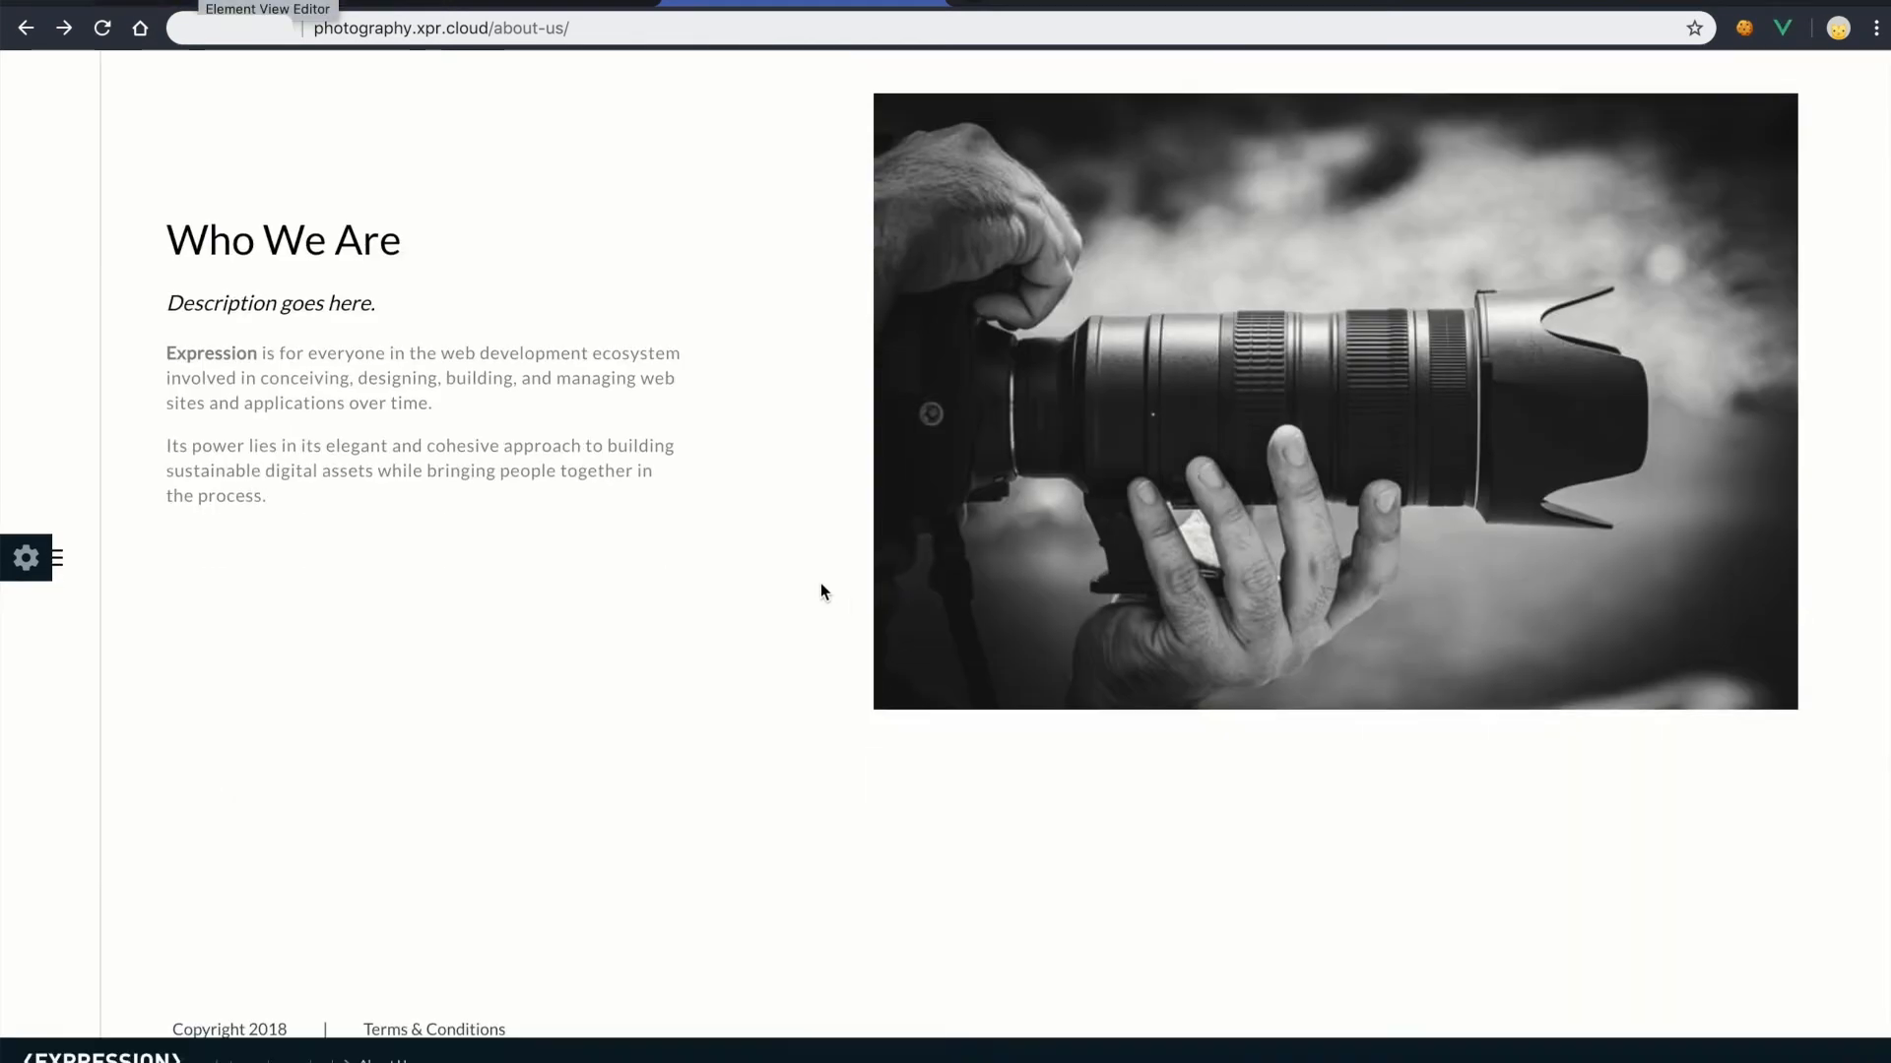
{"action": "scroll", "coordinate": [681, 608], "scroll_direction": "up", "scroll_amount": 4}
{"action": "scroll", "coordinate": [682, 608], "scroll_direction": "down", "scroll_amount": 1}
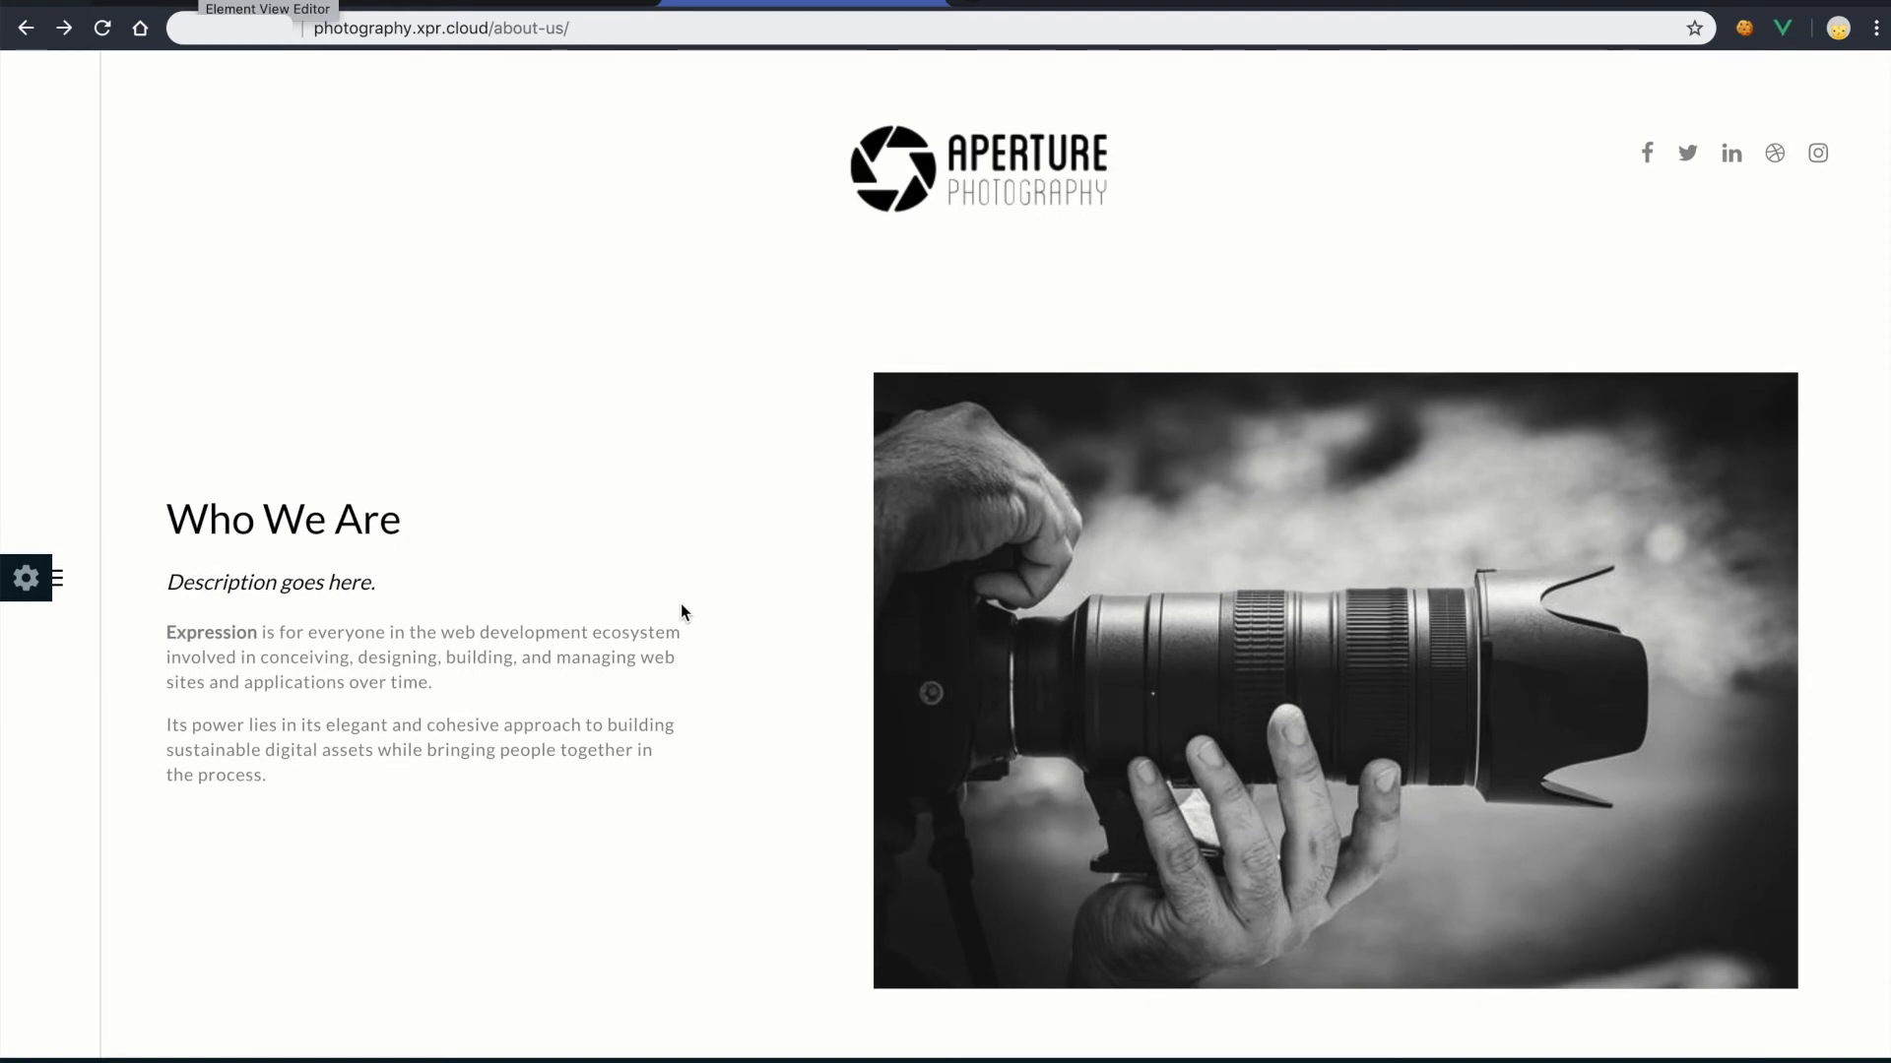
{"action": "scroll", "coordinate": [680, 605], "scroll_direction": "down", "scroll_amount": 4}
{"action": "scroll", "coordinate": [677, 607], "scroll_direction": "up", "scroll_amount": 5}
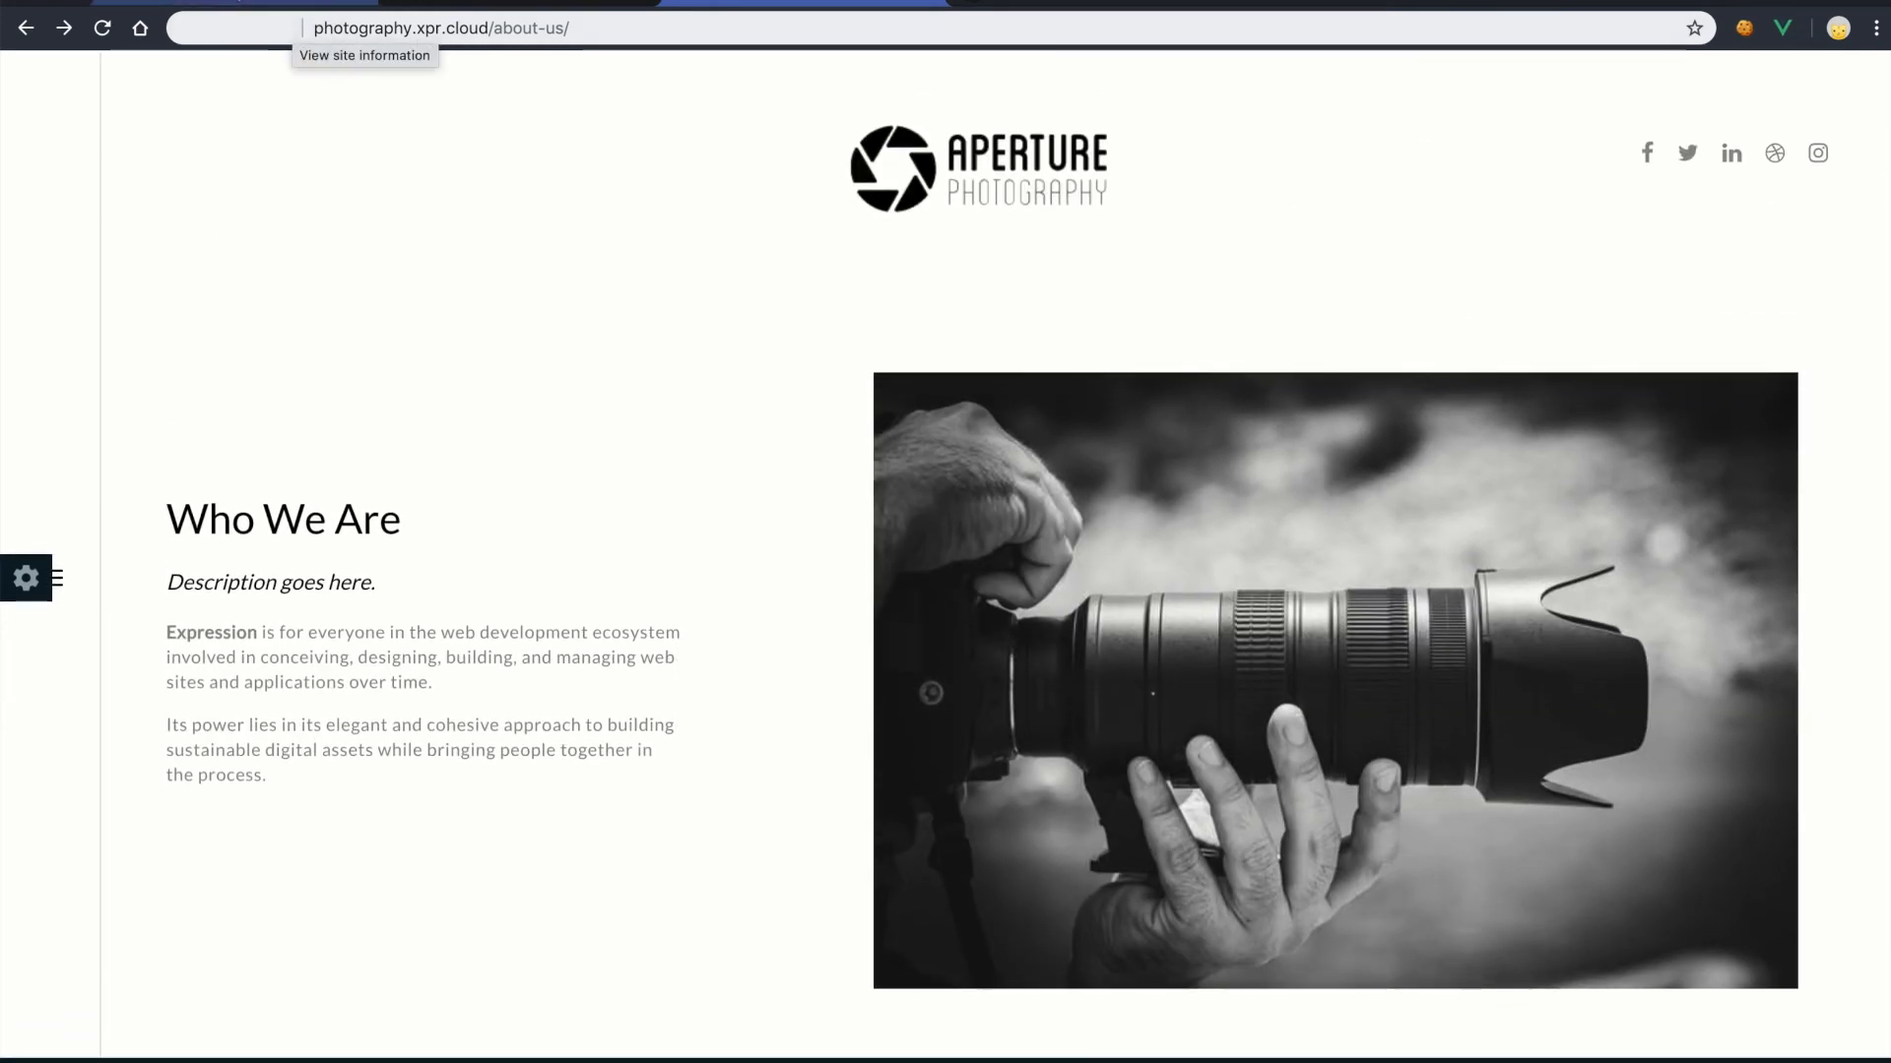
{"action": "key", "text": "ctrl+Tab"}
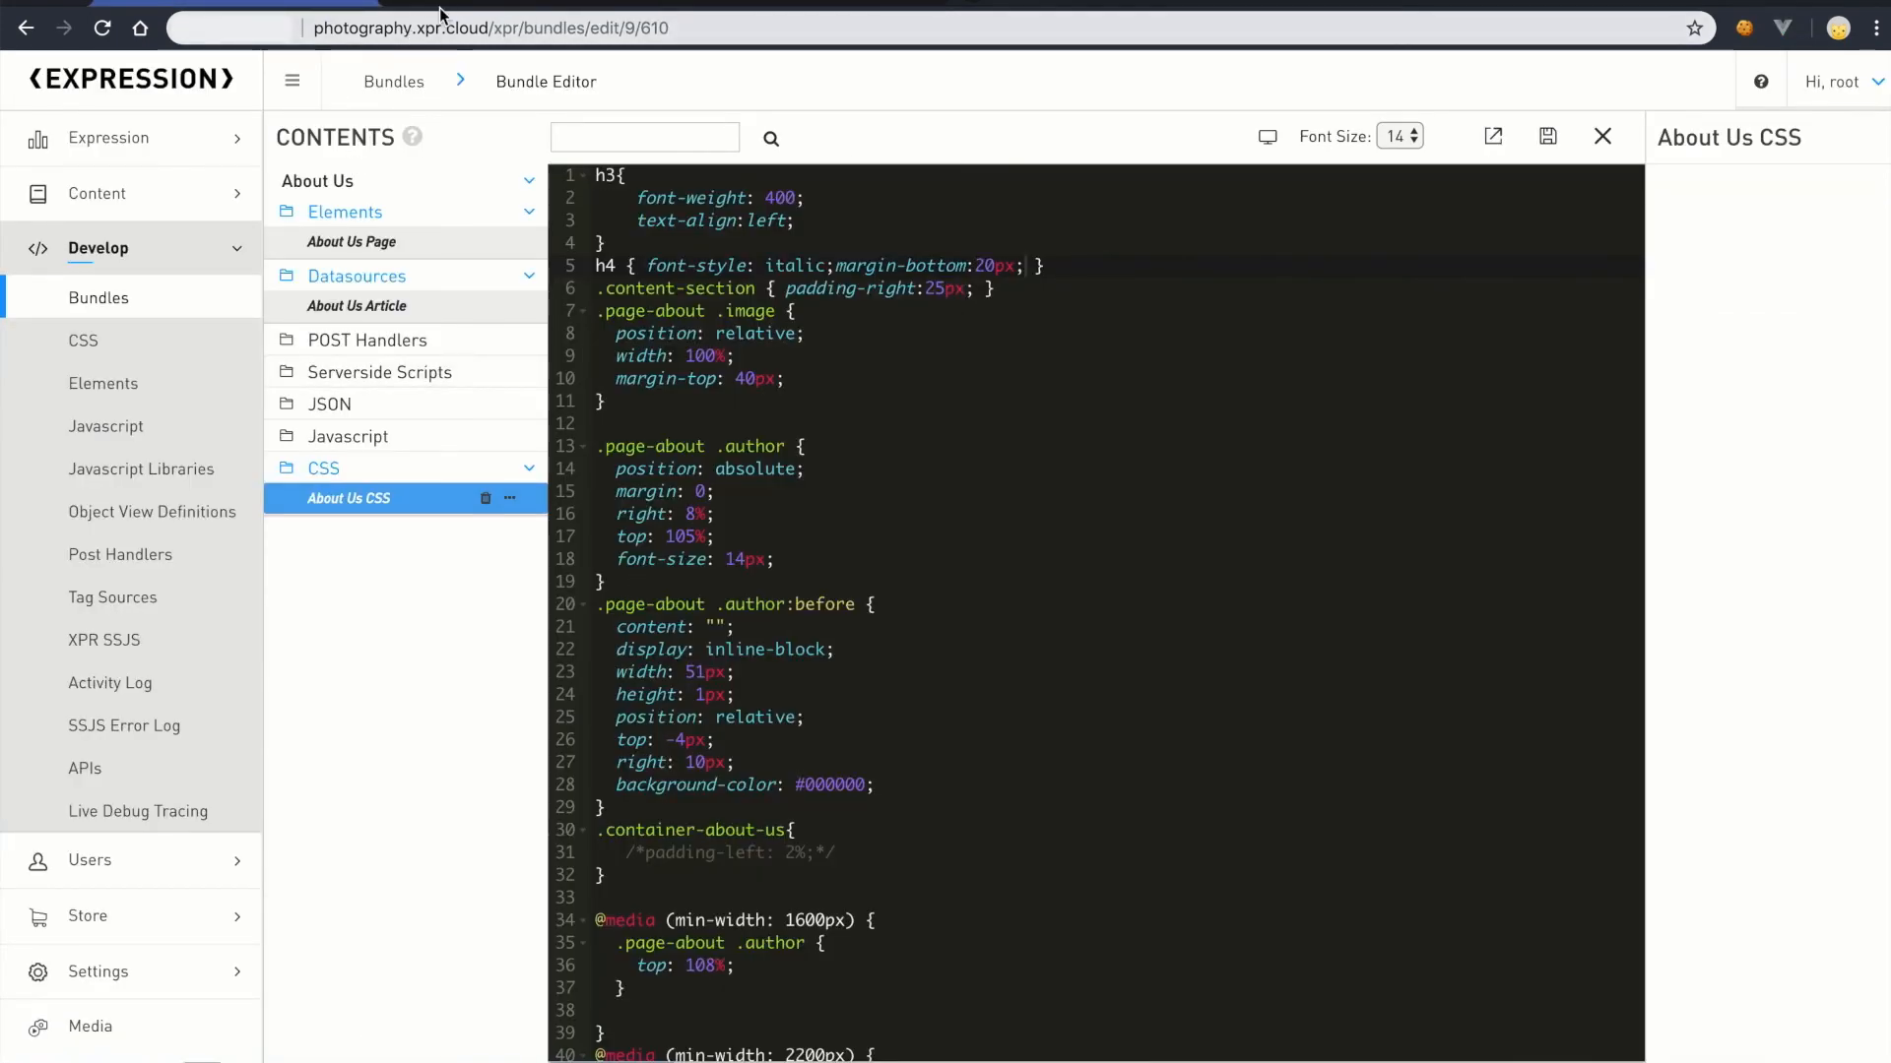
Step: Reopen the About Us Page element's markup from the Contents panel
{"action": "left_click", "coordinate": [386, 244]}
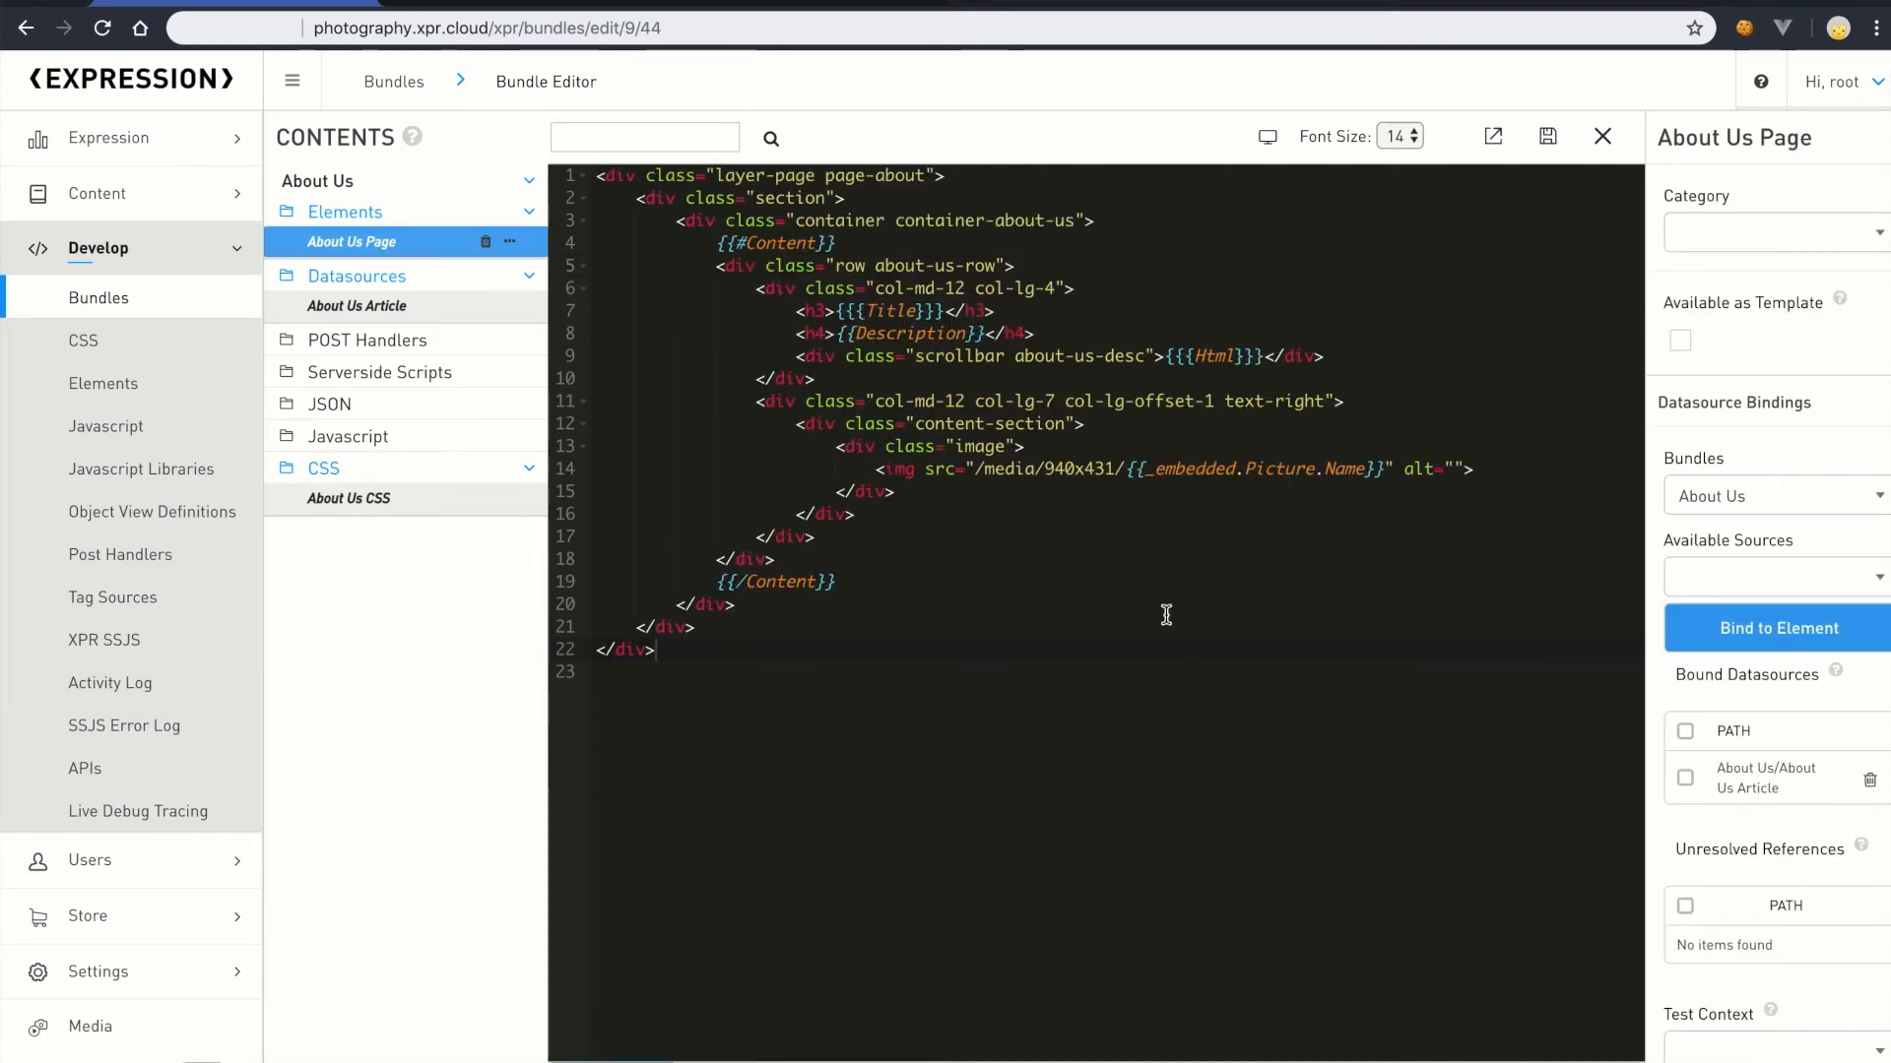
{"action": "left_click", "coordinate": [975, 493]}
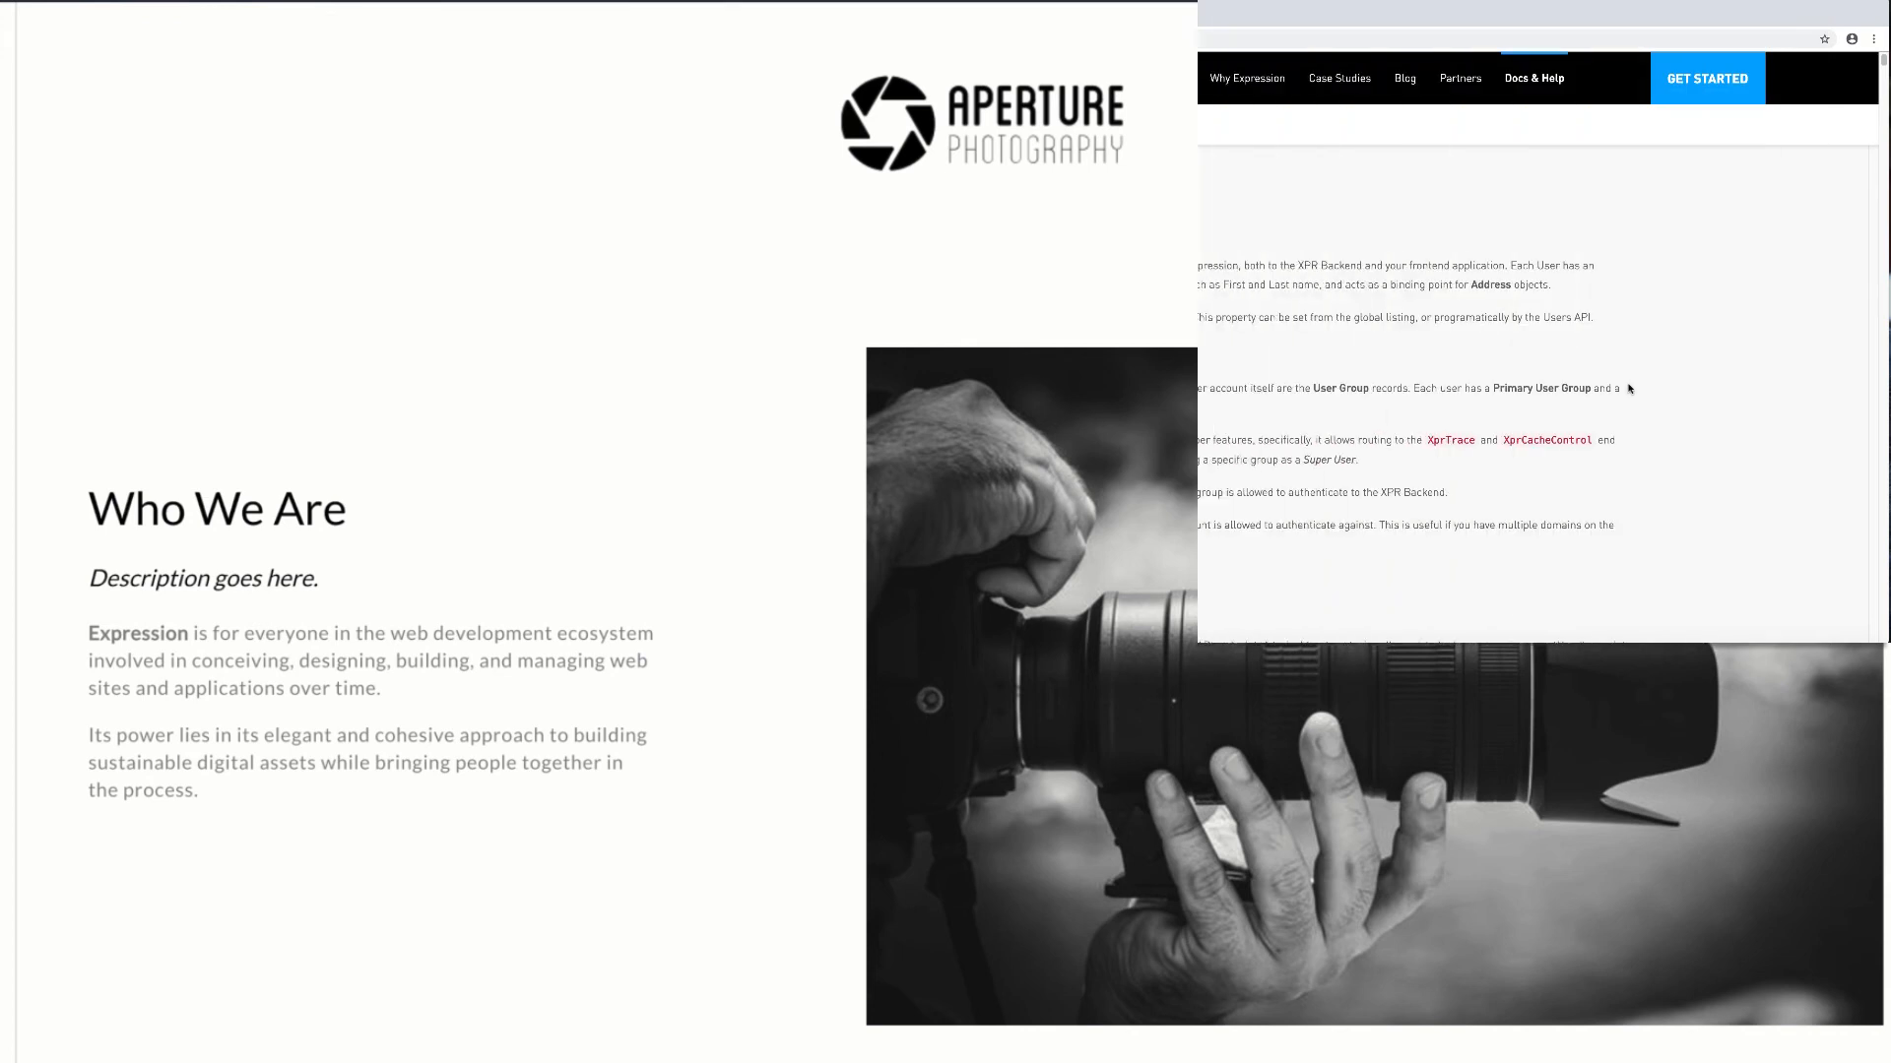
Step: Open the Activity resource page of the Expression API documentation
{"action": "left_click", "coordinate": [1530, 147]}
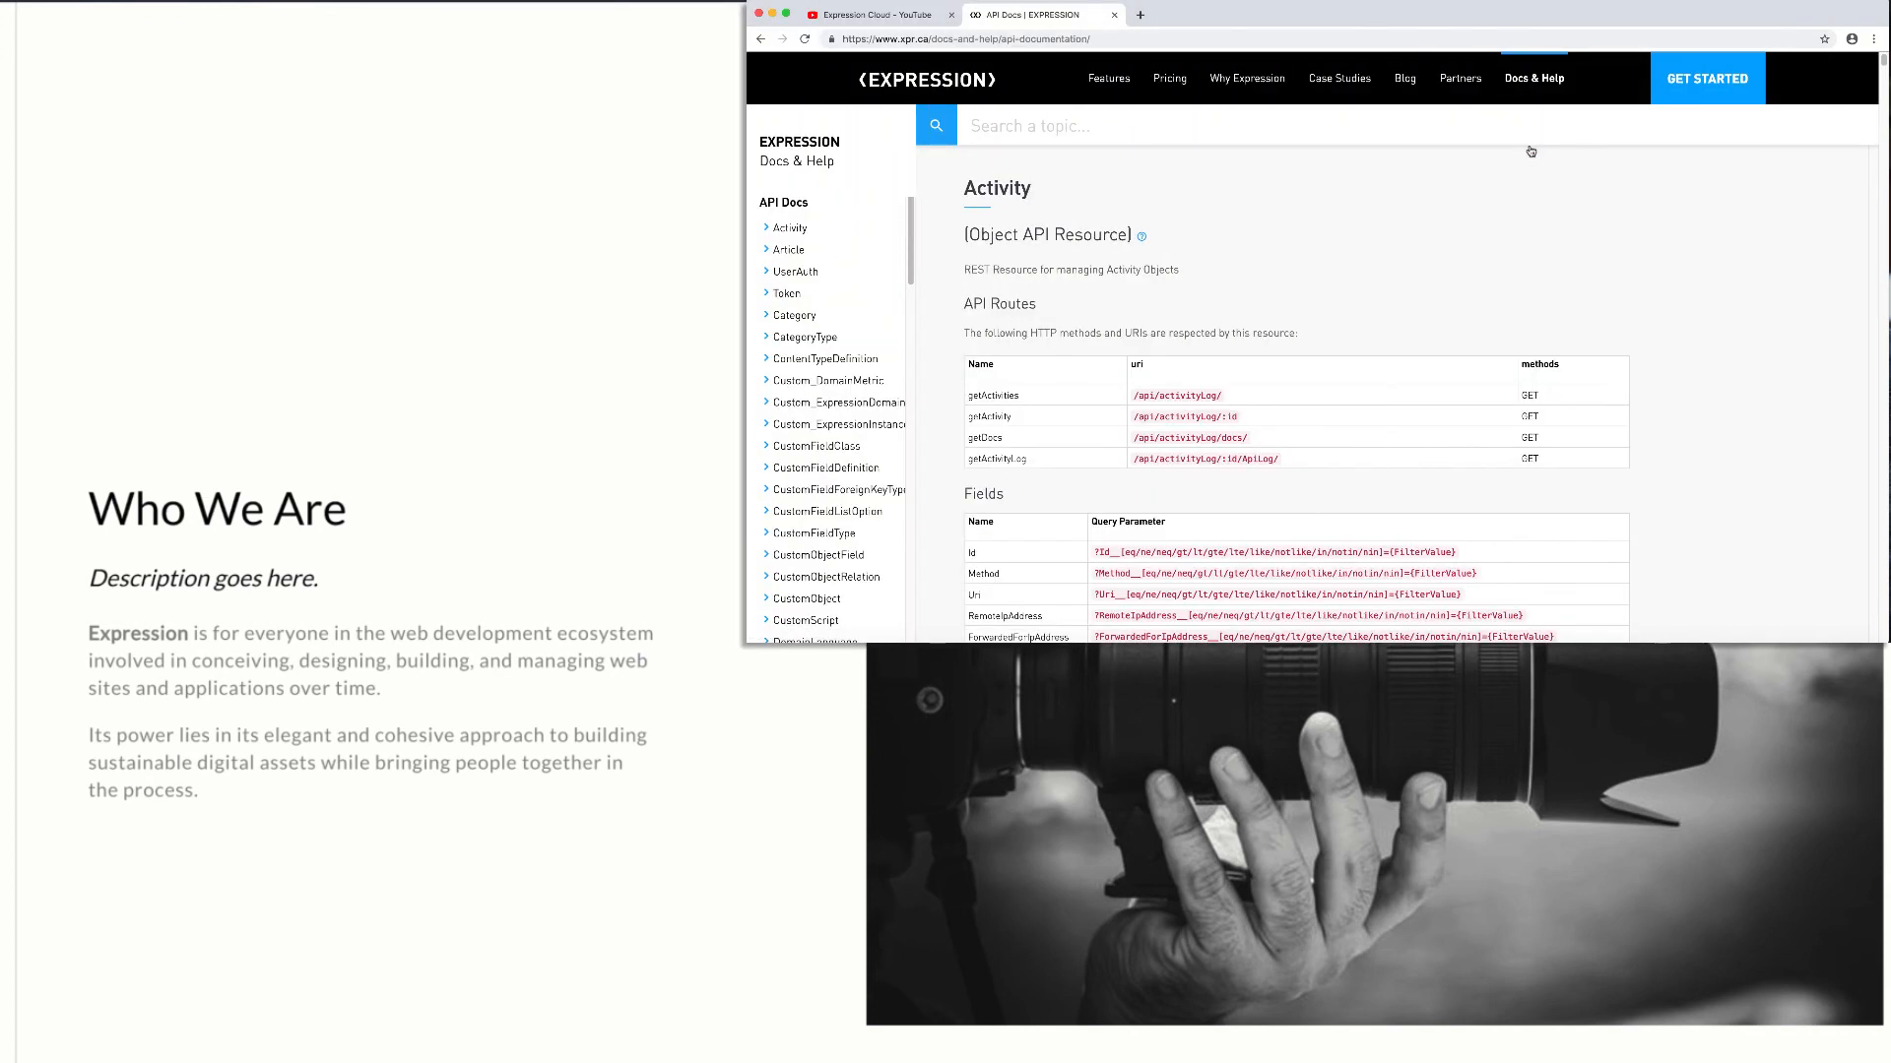